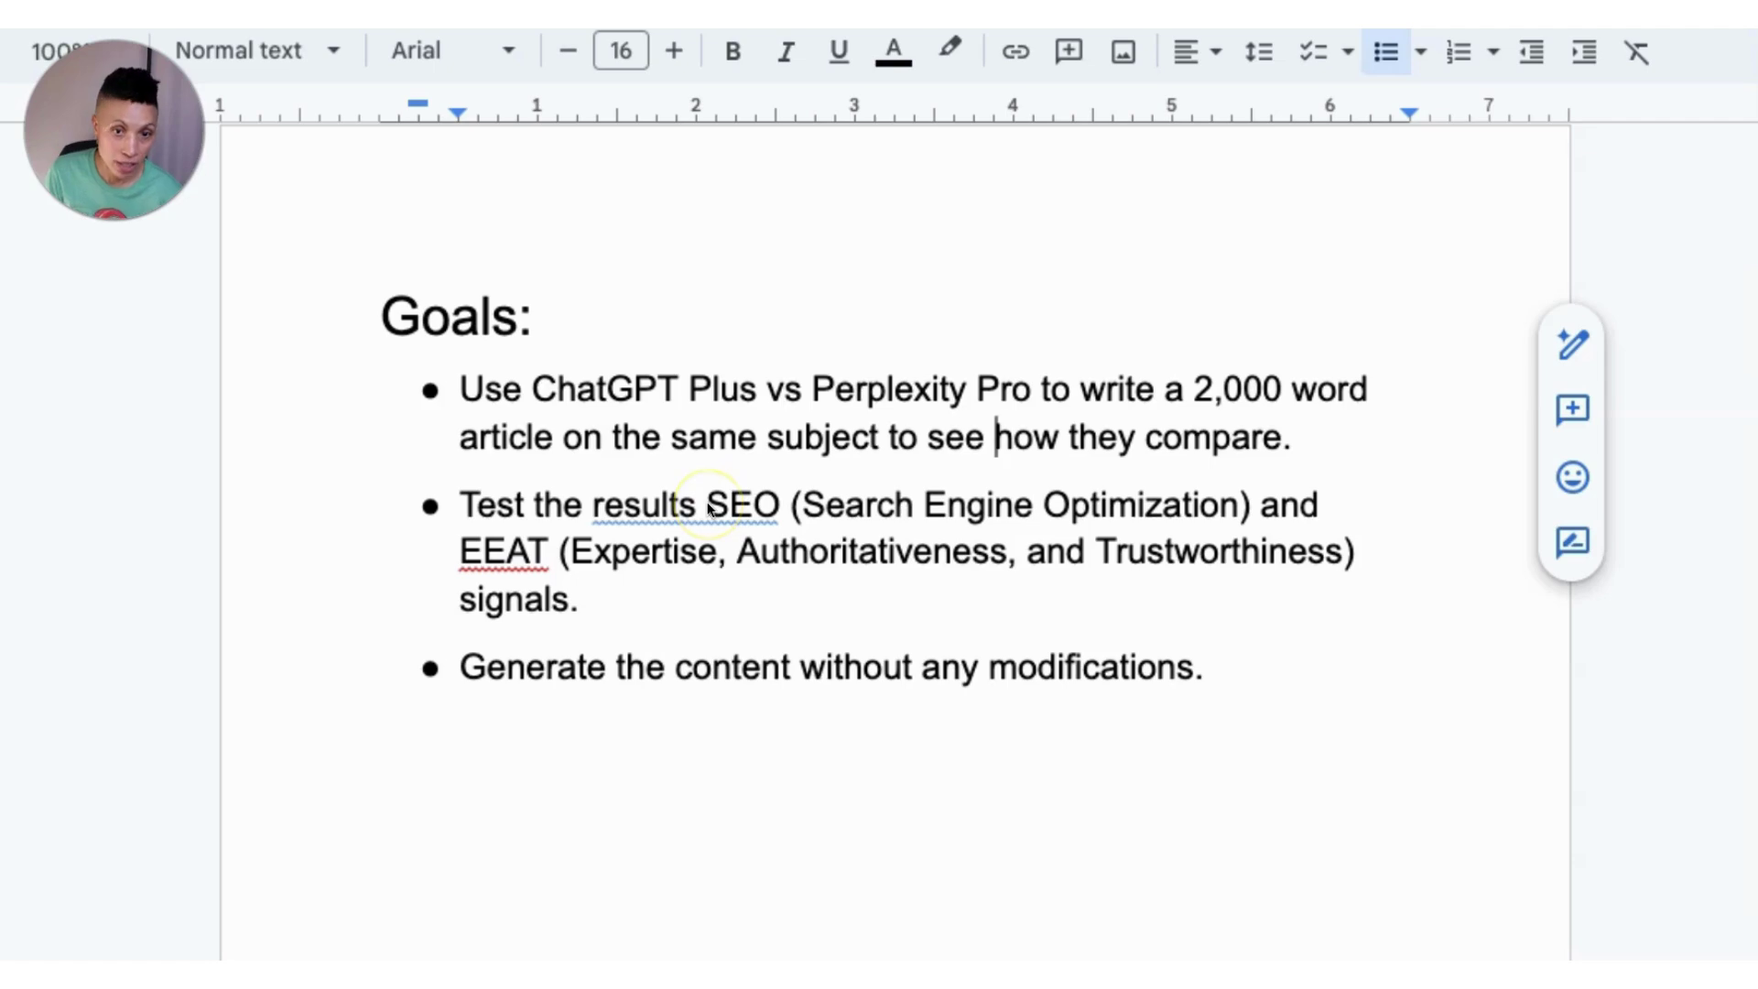
Walk through the EEAT and unmodified-content goals, then scroll to the ChatGPT Plus features.
{"action": "left_click", "coordinate": [615, 563]}
{"action": "left_click", "coordinate": [913, 558]}
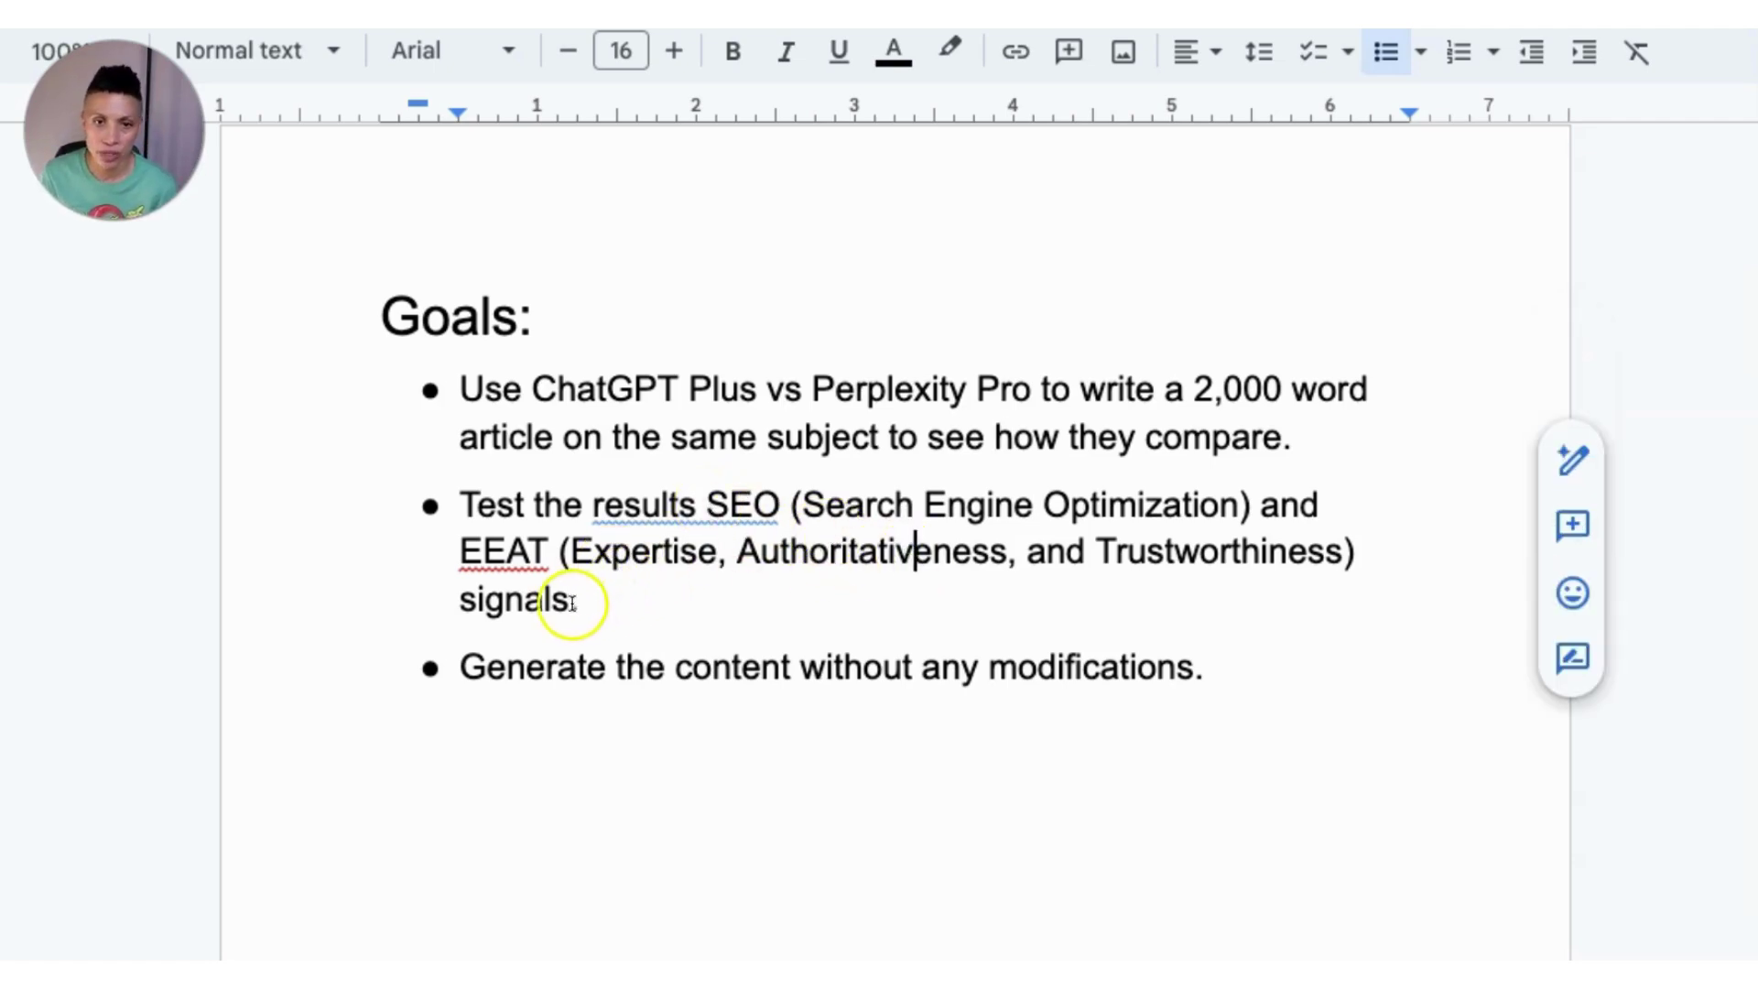
{"action": "left_click", "coordinate": [543, 668]}
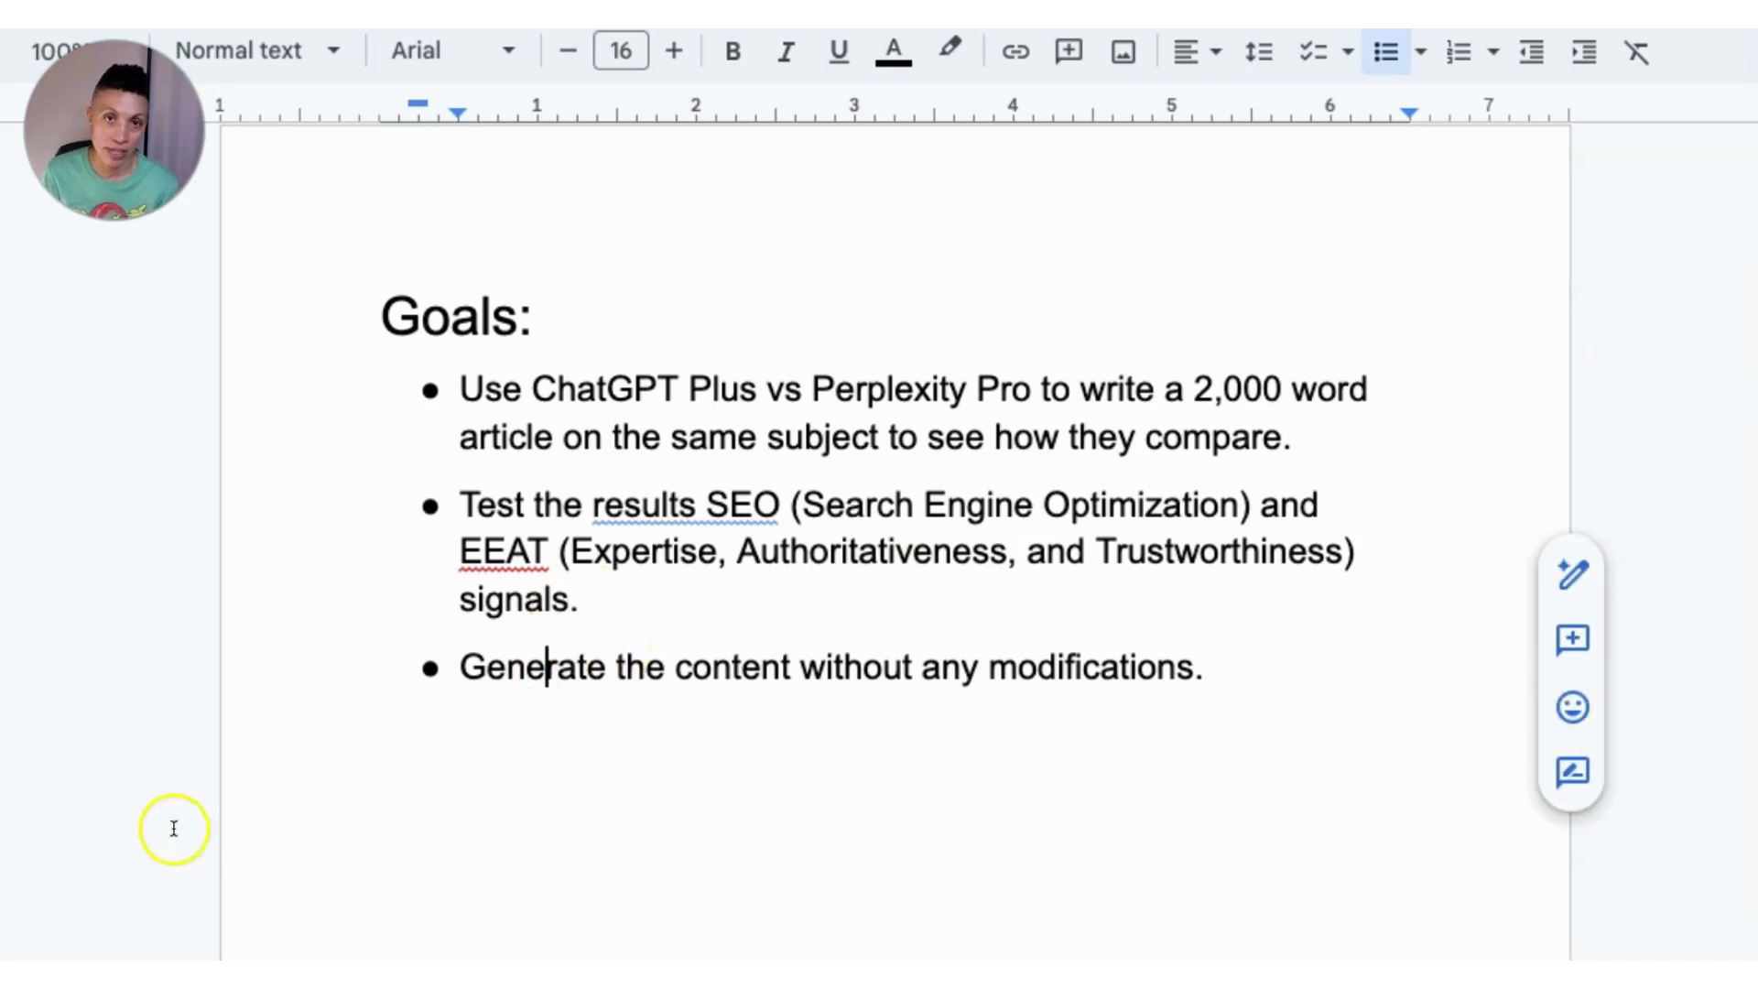
{"action": "scroll", "coordinate": [817, 653], "scroll_direction": "down", "scroll_amount": 10}
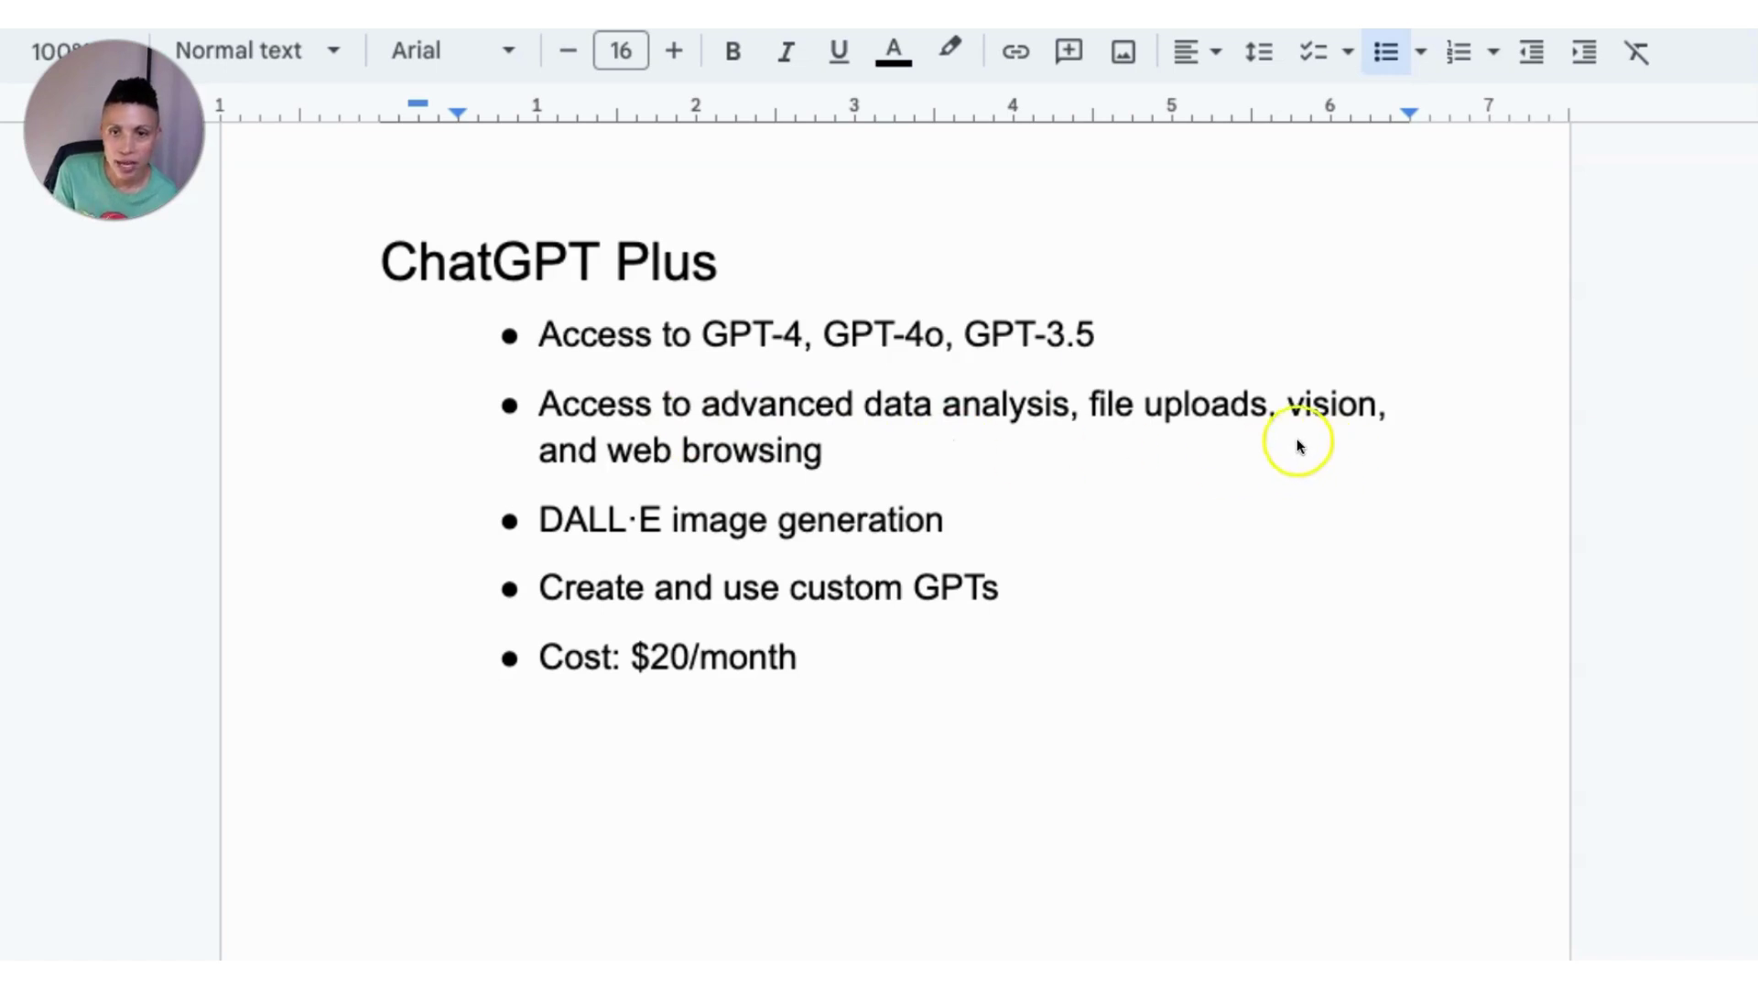
Point out ChatGPT Plus's vision, web browsing and custom GPTs features, then scroll to Perplexity.AI Pro.
{"action": "left_click", "coordinate": [1285, 408]}
{"action": "left_click", "coordinate": [759, 448]}
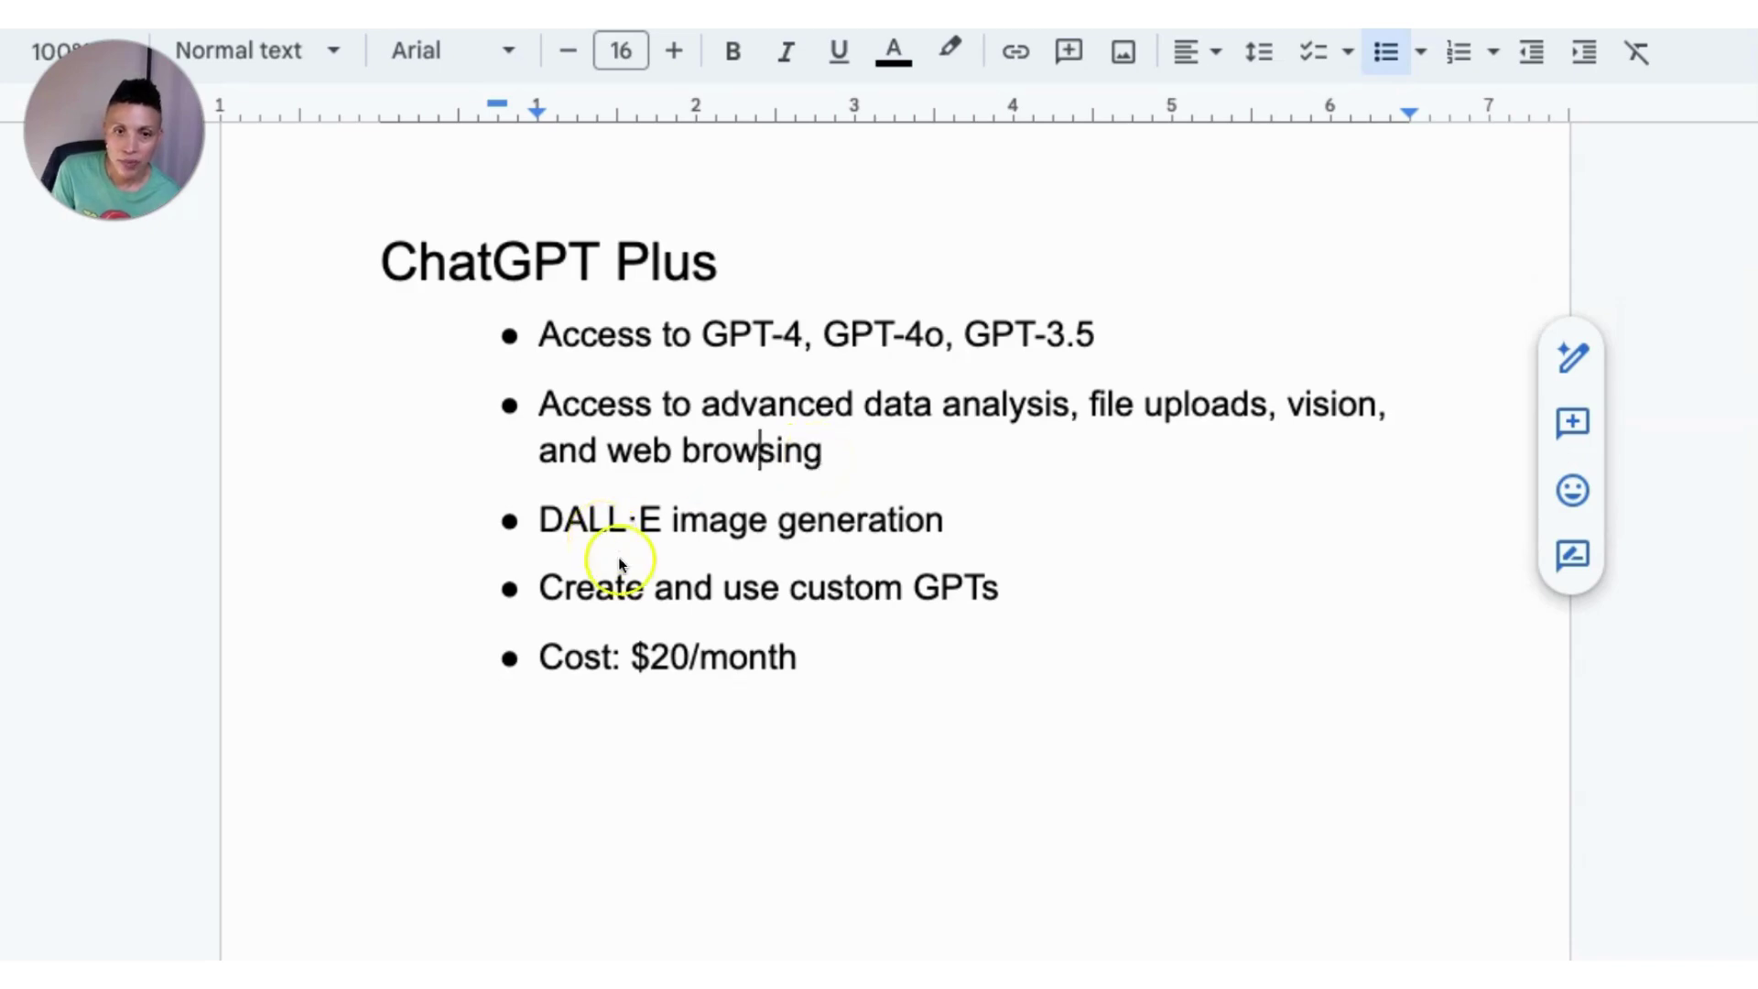
{"action": "left_click", "coordinate": [625, 586]}
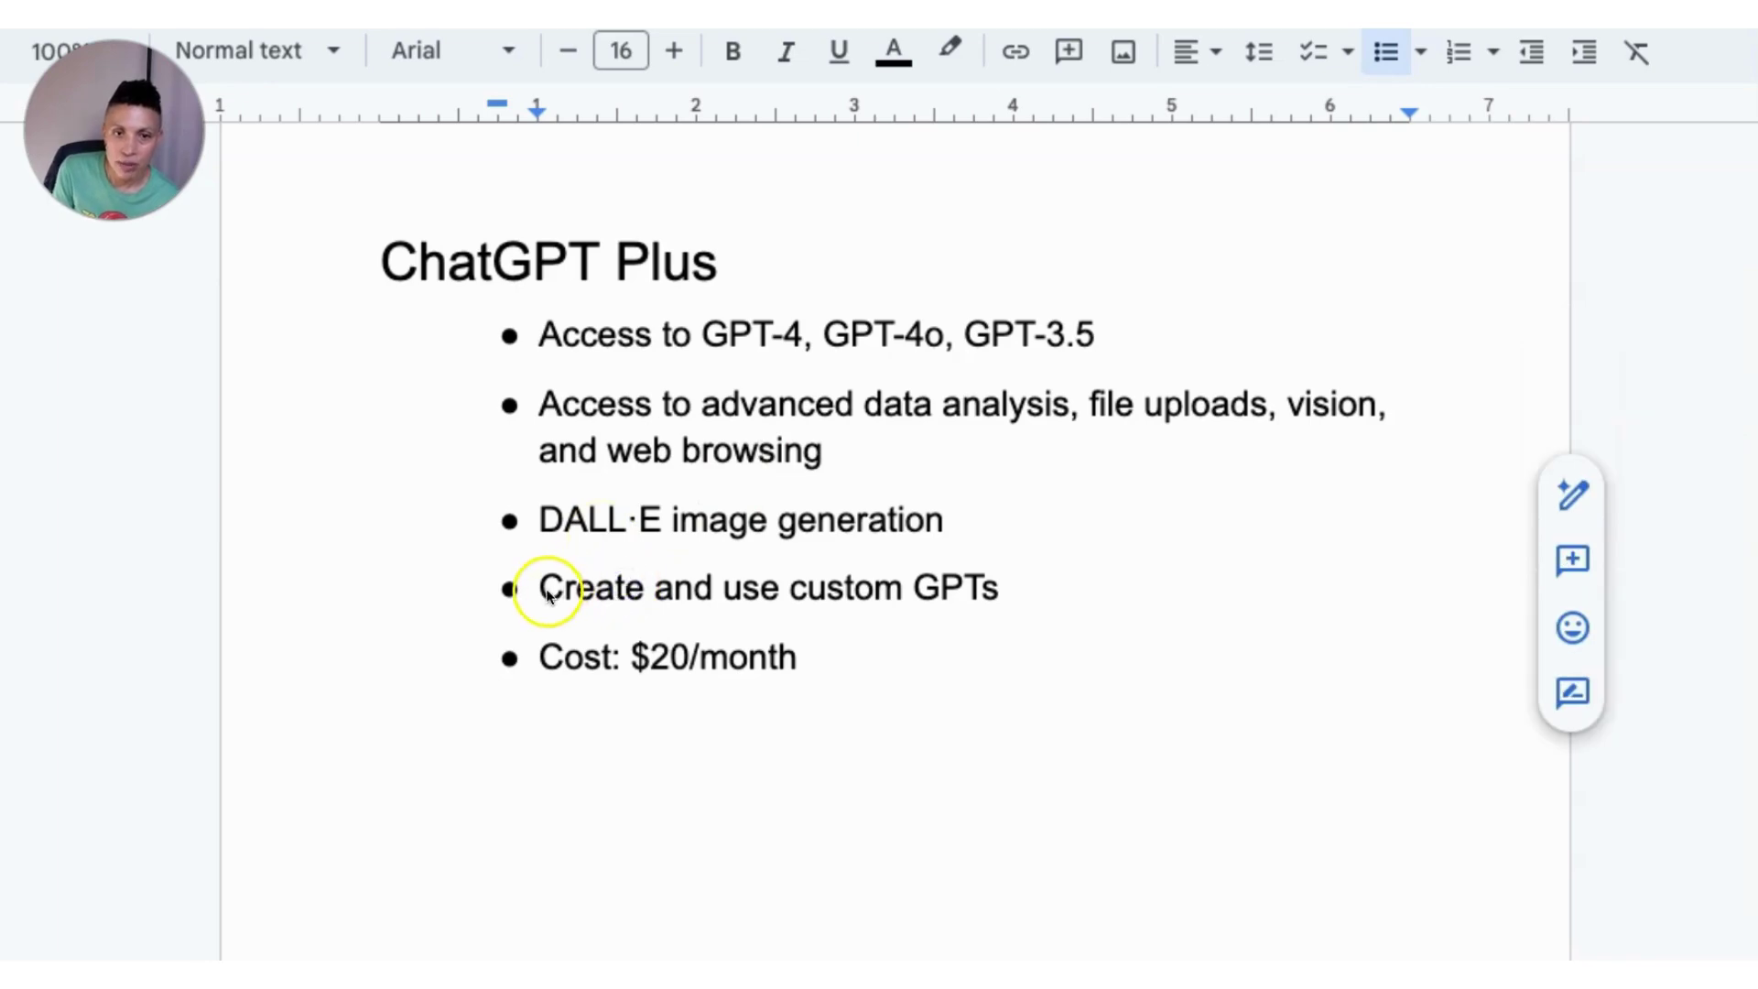
{"action": "left_click", "coordinate": [542, 587]}
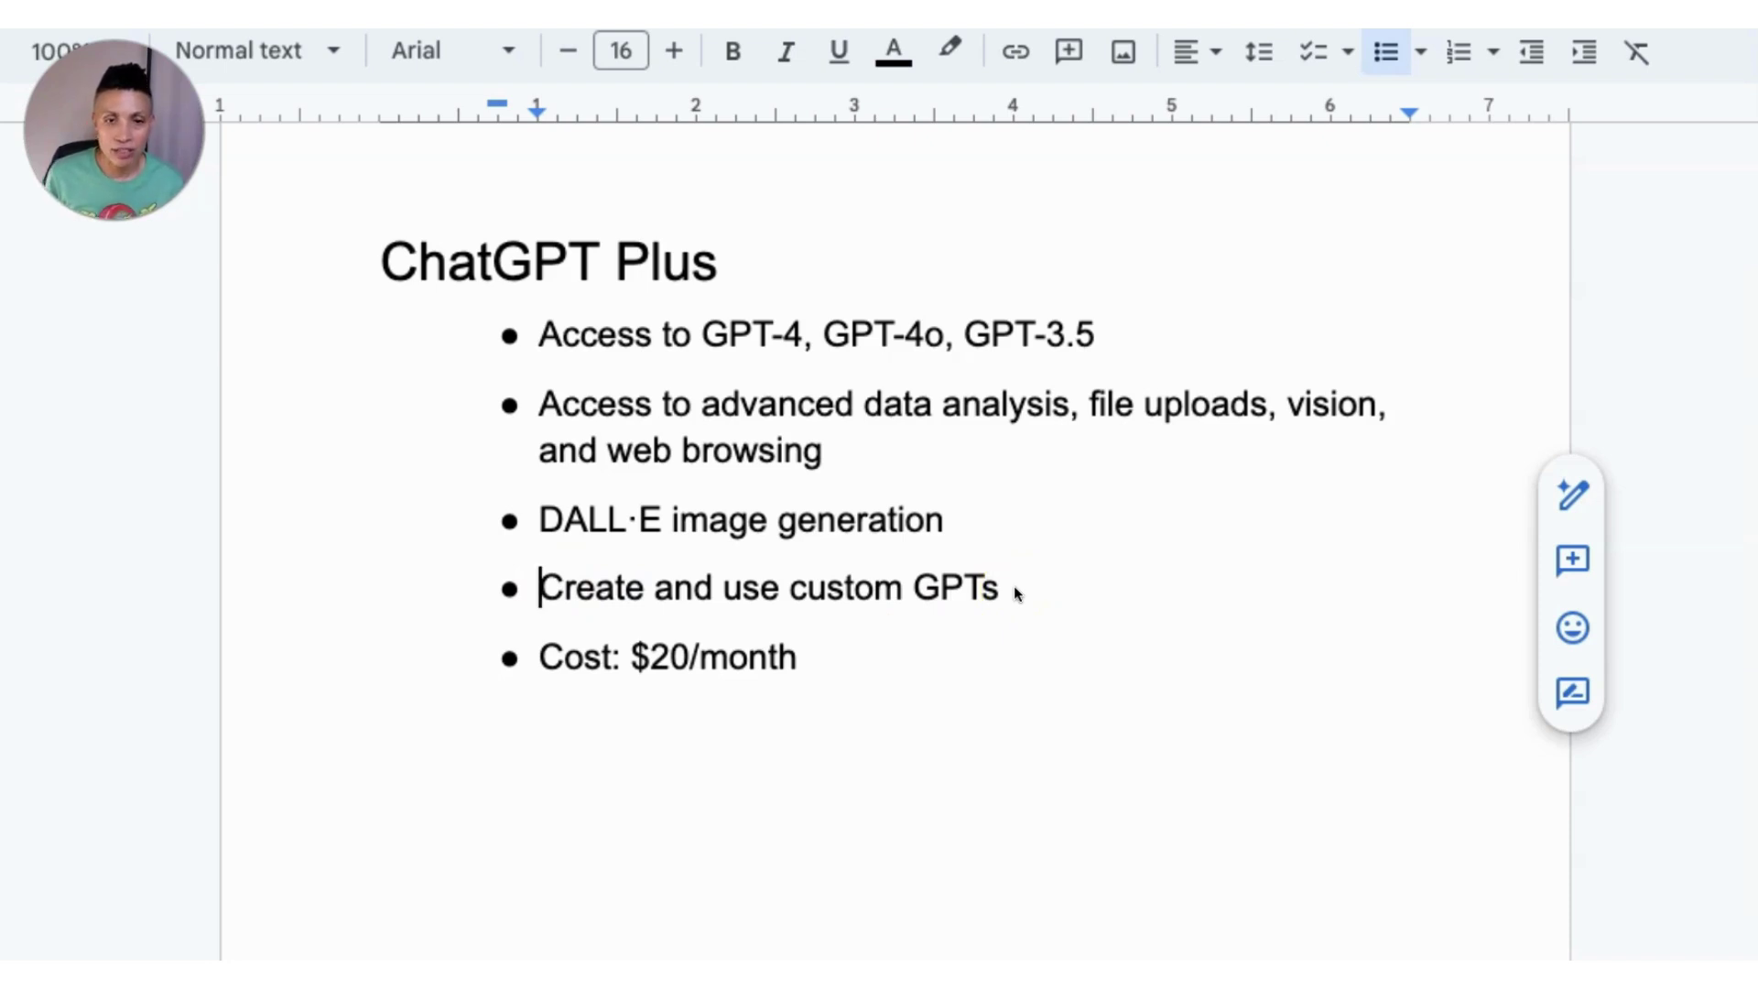
{"action": "scroll", "coordinate": [1014, 585], "scroll_direction": "down", "scroll_amount": 10}
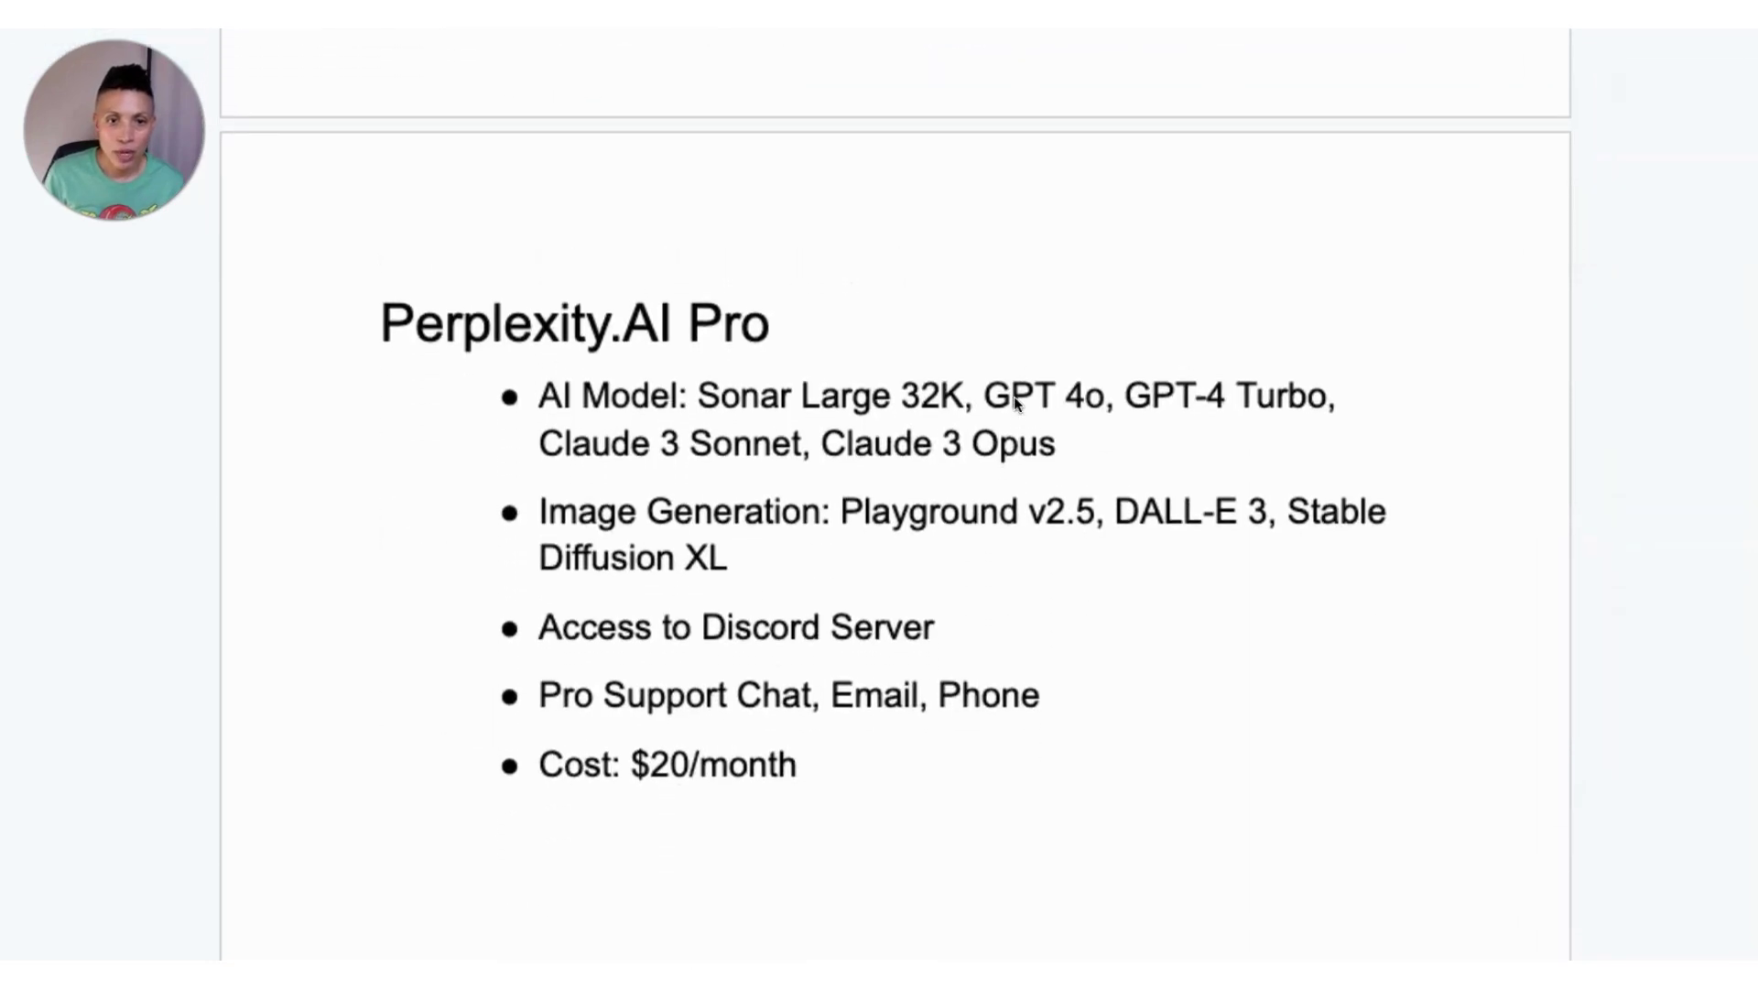
Go over Perplexity Pro's image generation models, Discord access, Pro Support and $20/month cost.
{"action": "left_click", "coordinate": [1067, 579]}
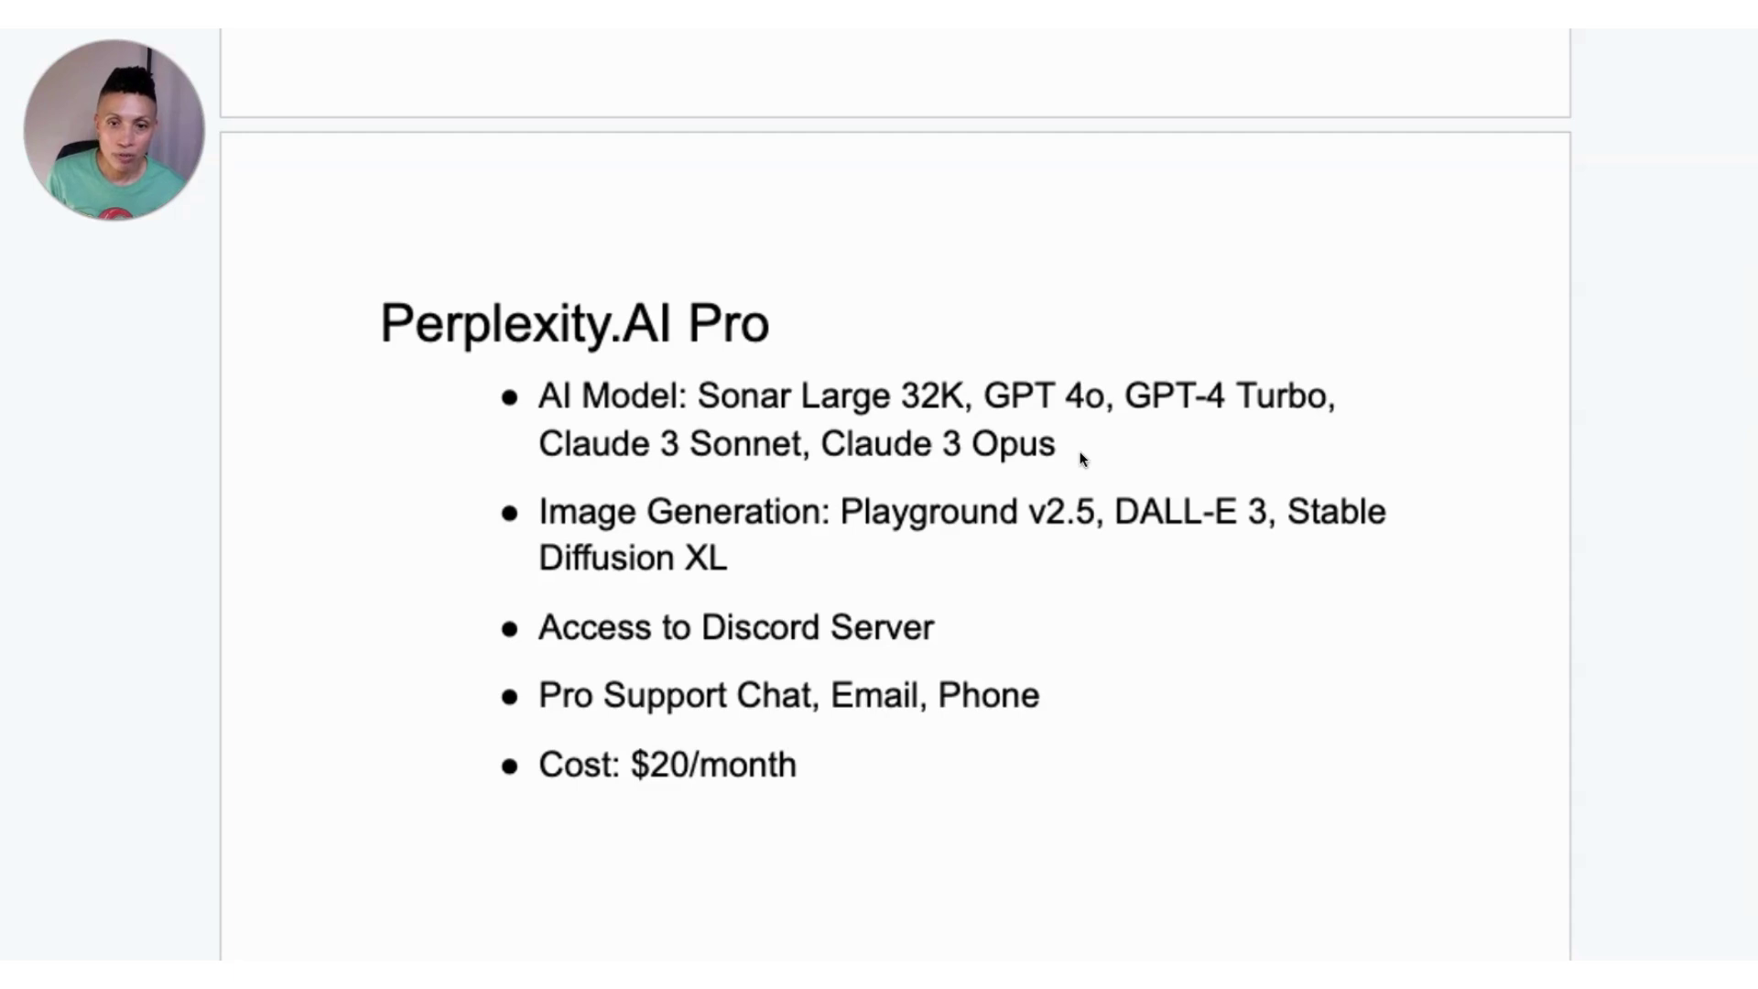
{"action": "left_click", "coordinate": [778, 549]}
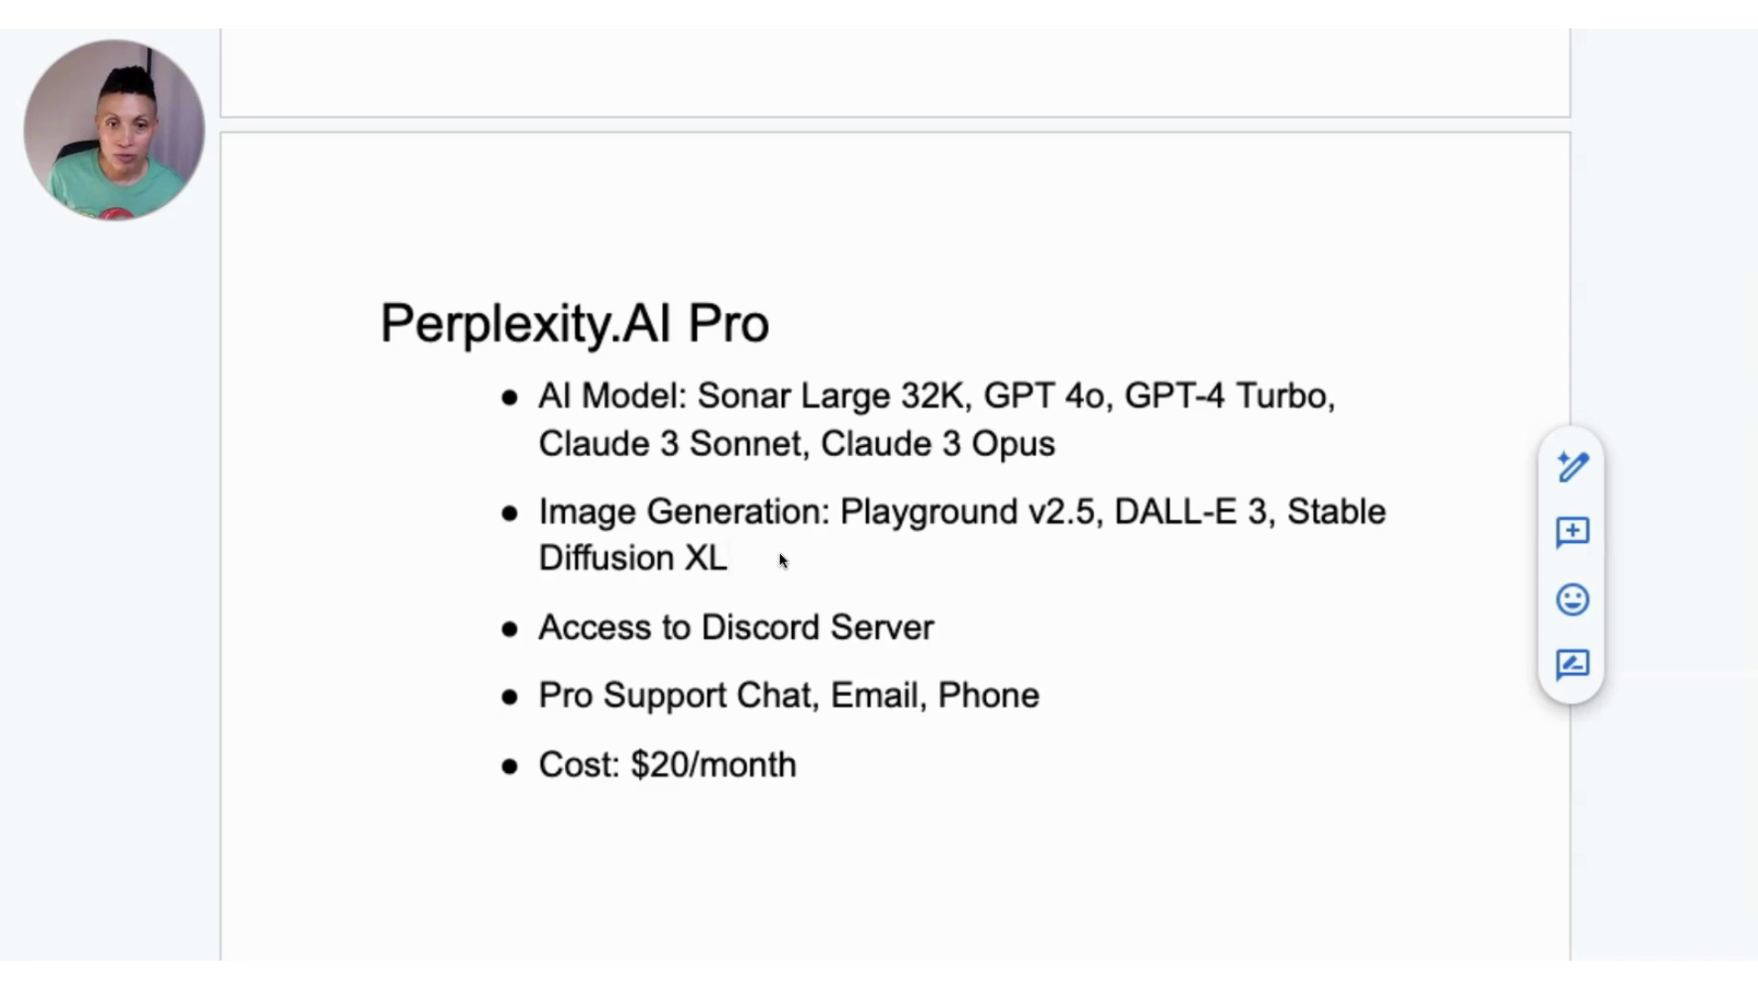
{"action": "left_click", "coordinate": [706, 629]}
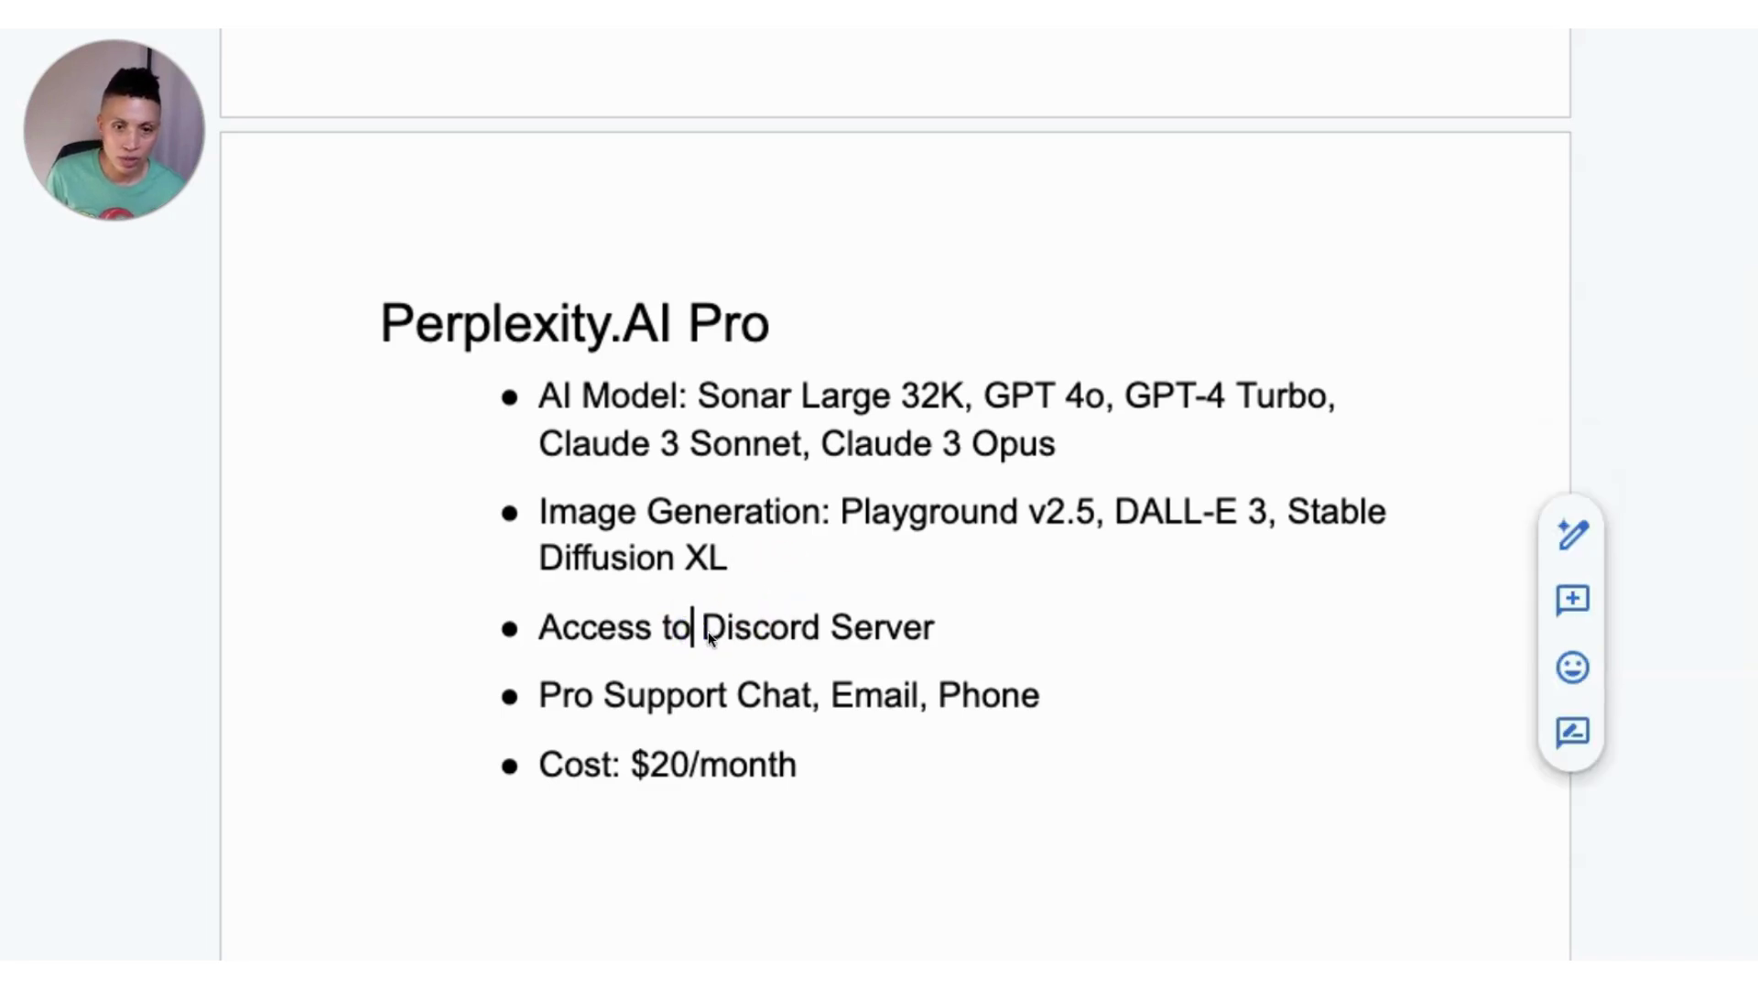
{"action": "left_click", "coordinate": [652, 696]}
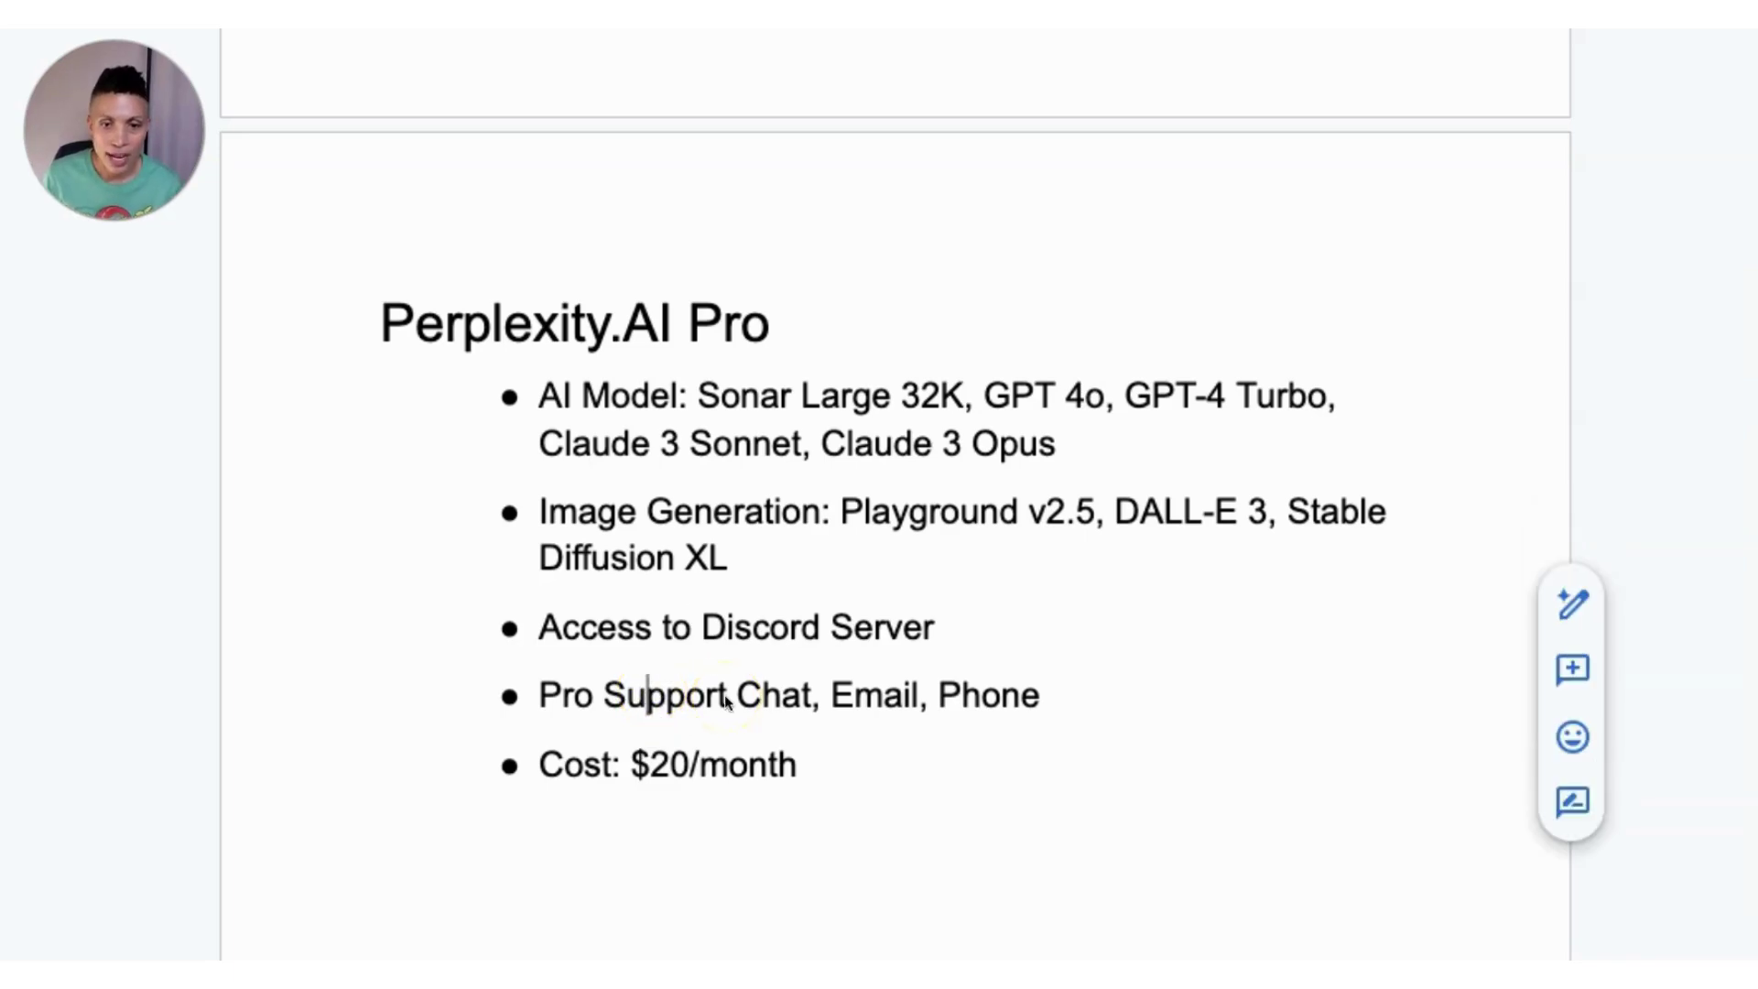
{"action": "left_click", "coordinate": [806, 762]}
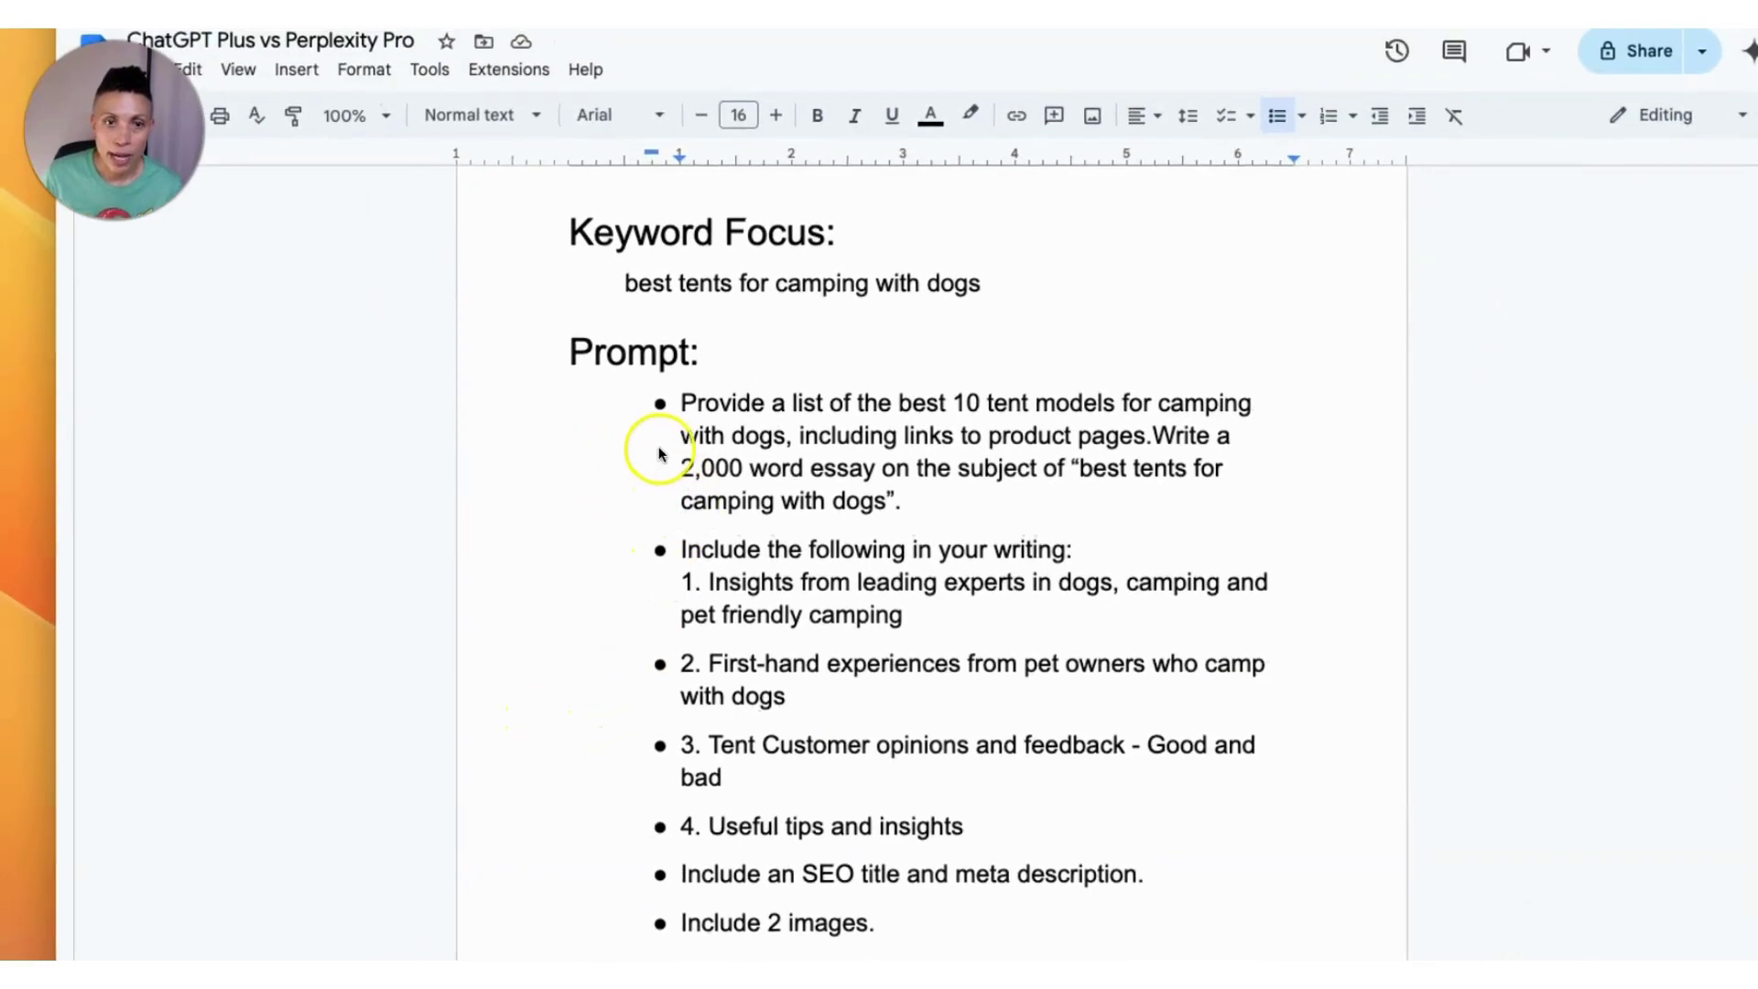
{"action": "left_click", "coordinate": [681, 410]}
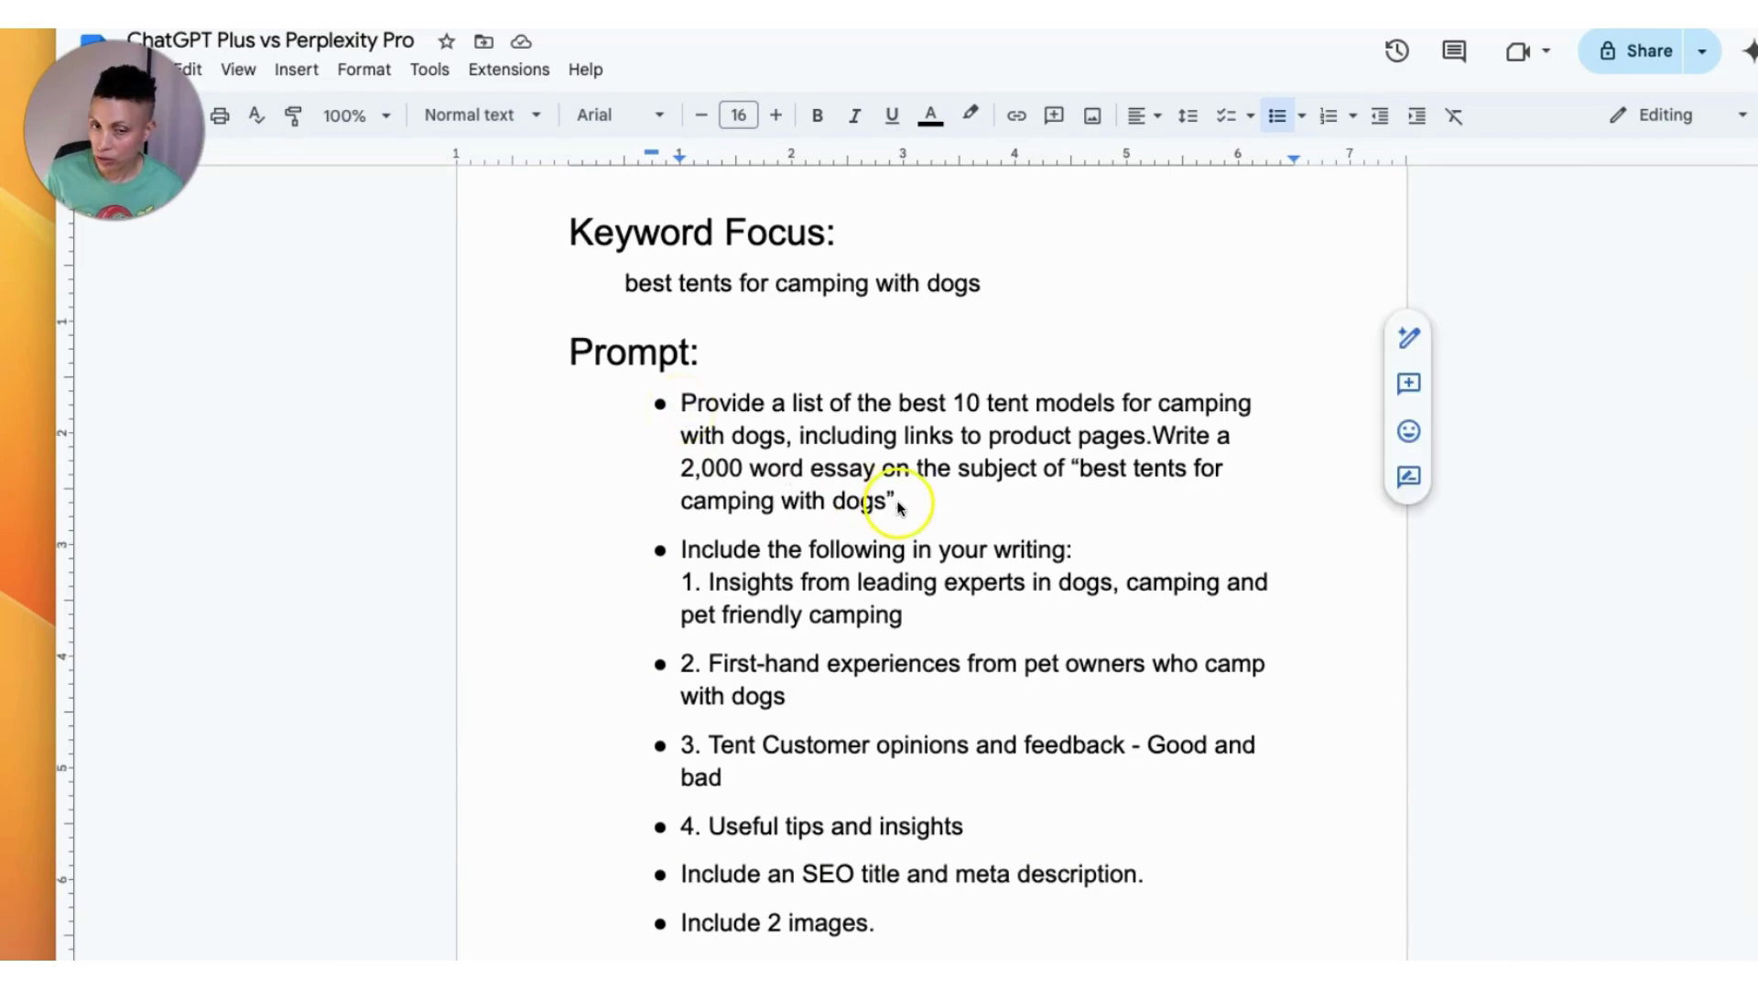
{"action": "left_click", "coordinate": [625, 282]}
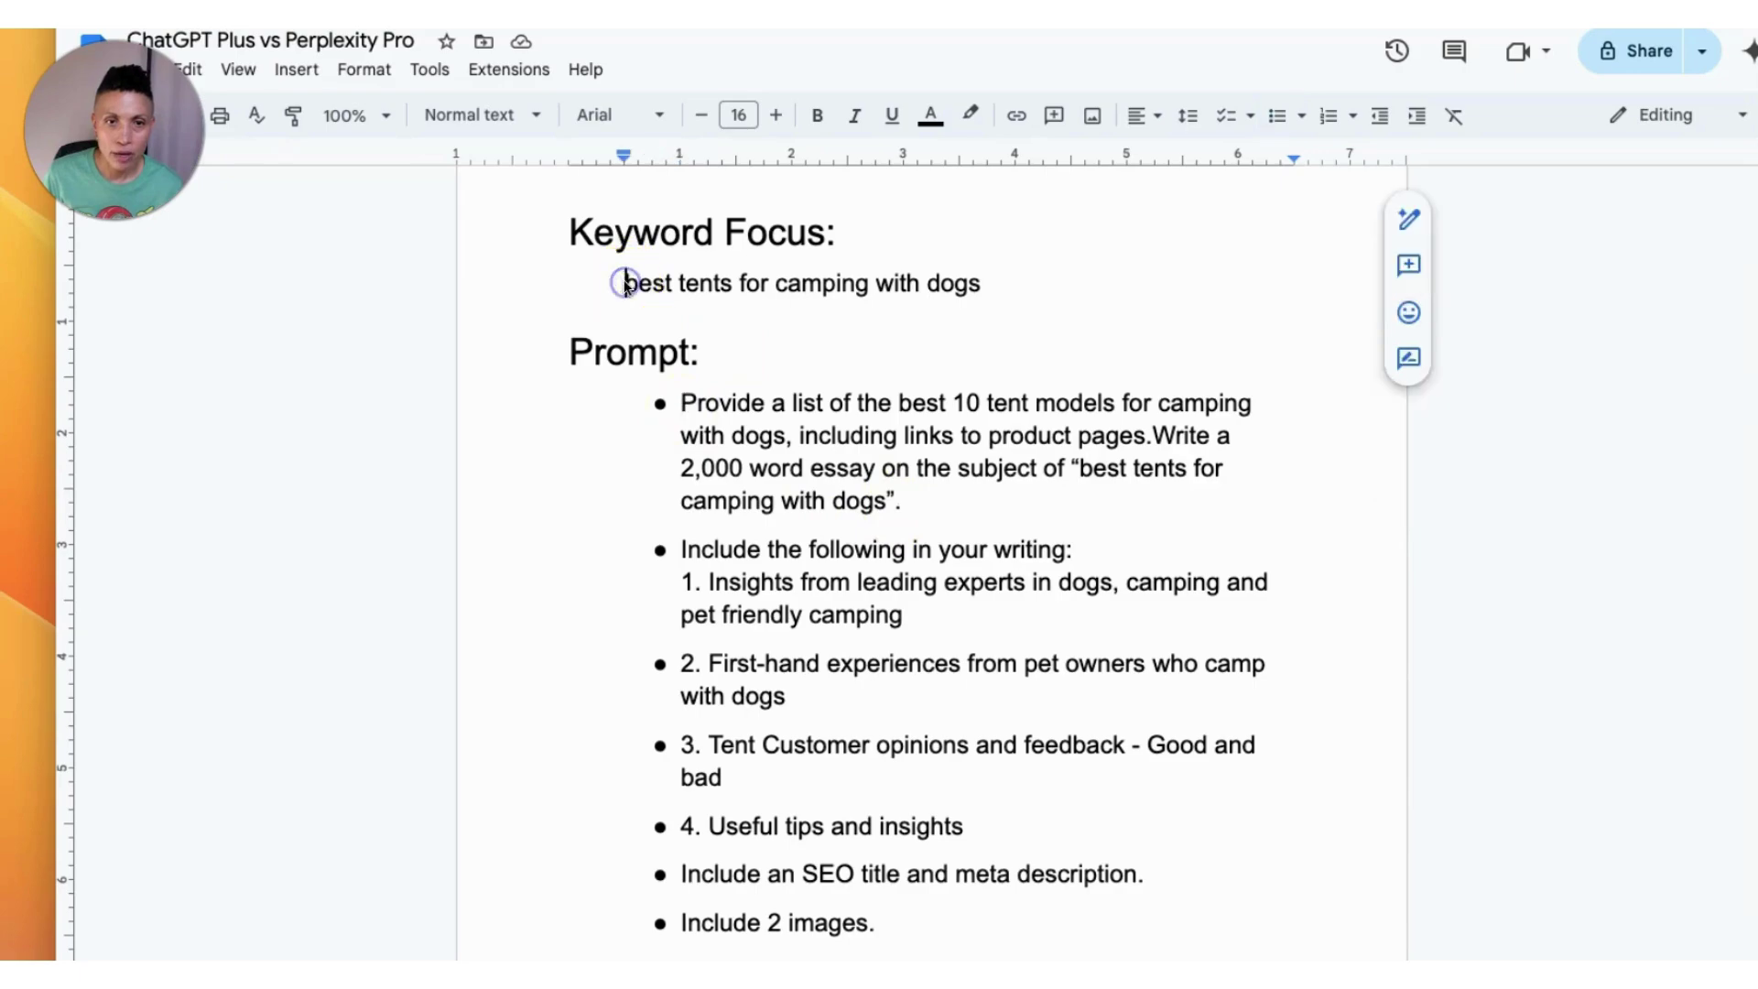
{"action": "left_click", "coordinate": [626, 284]}
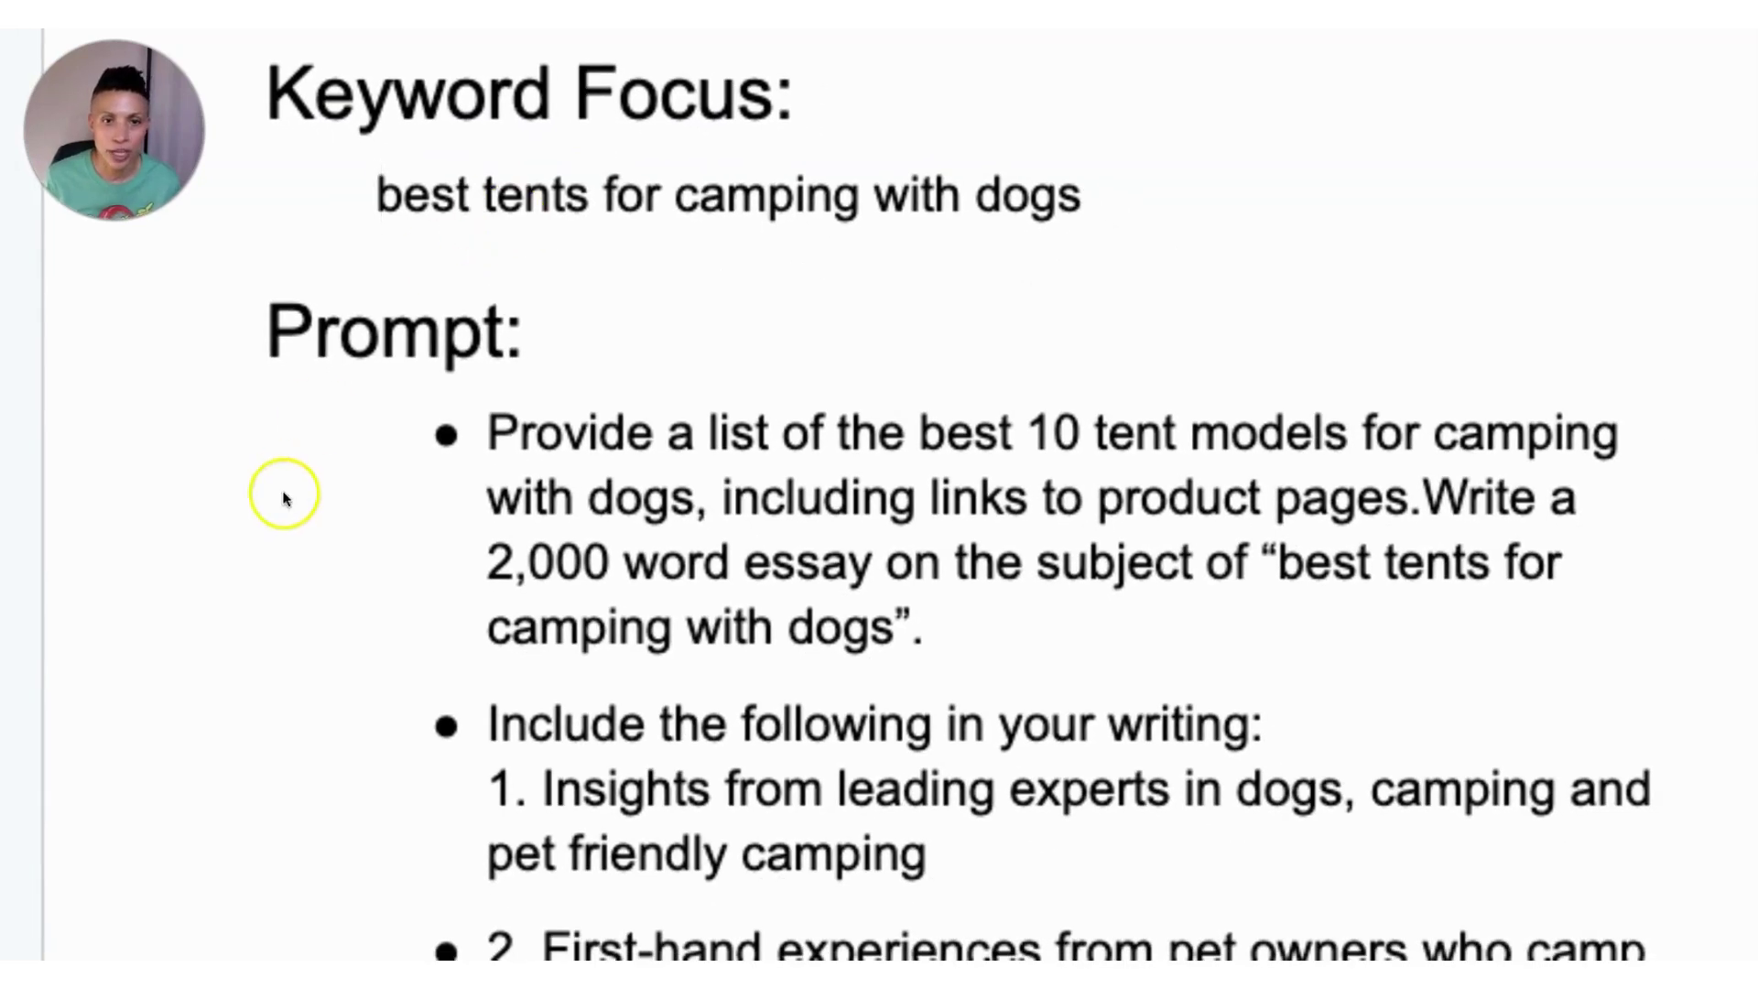
{"action": "scroll", "coordinate": [879, 494], "scroll_direction": "down", "scroll_amount": 3}
{"action": "left_click", "coordinate": [536, 264]}
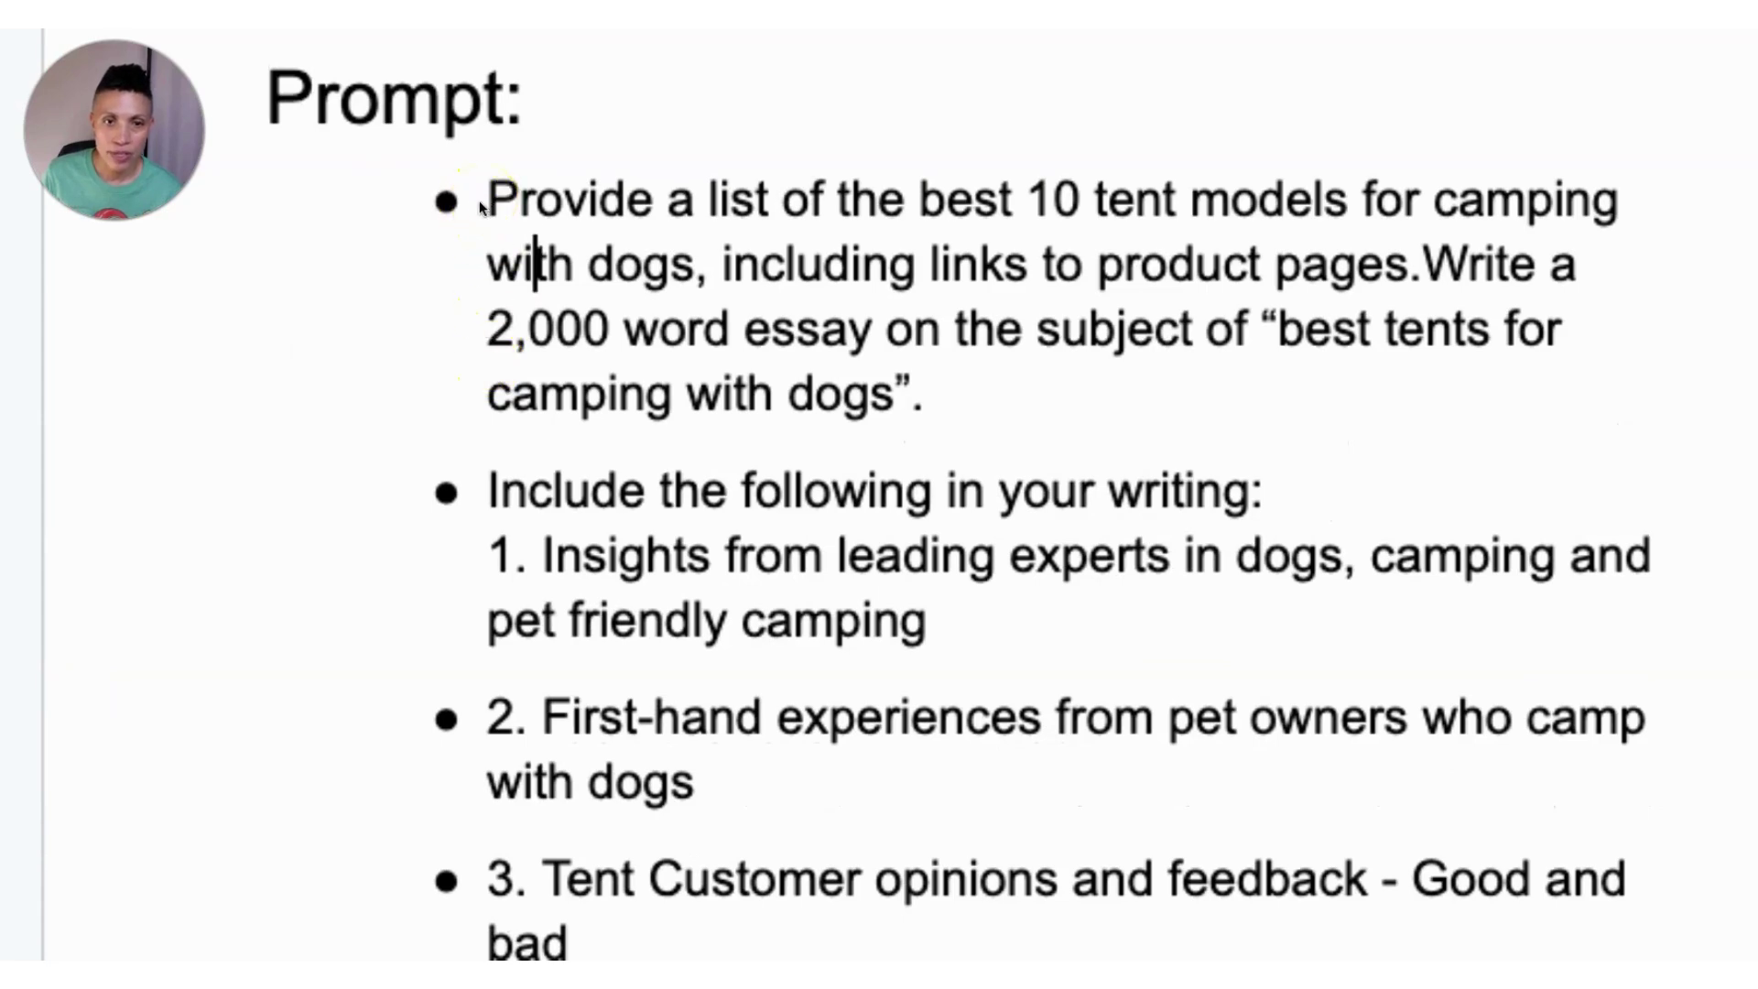
{"action": "left_click", "coordinate": [469, 224]}
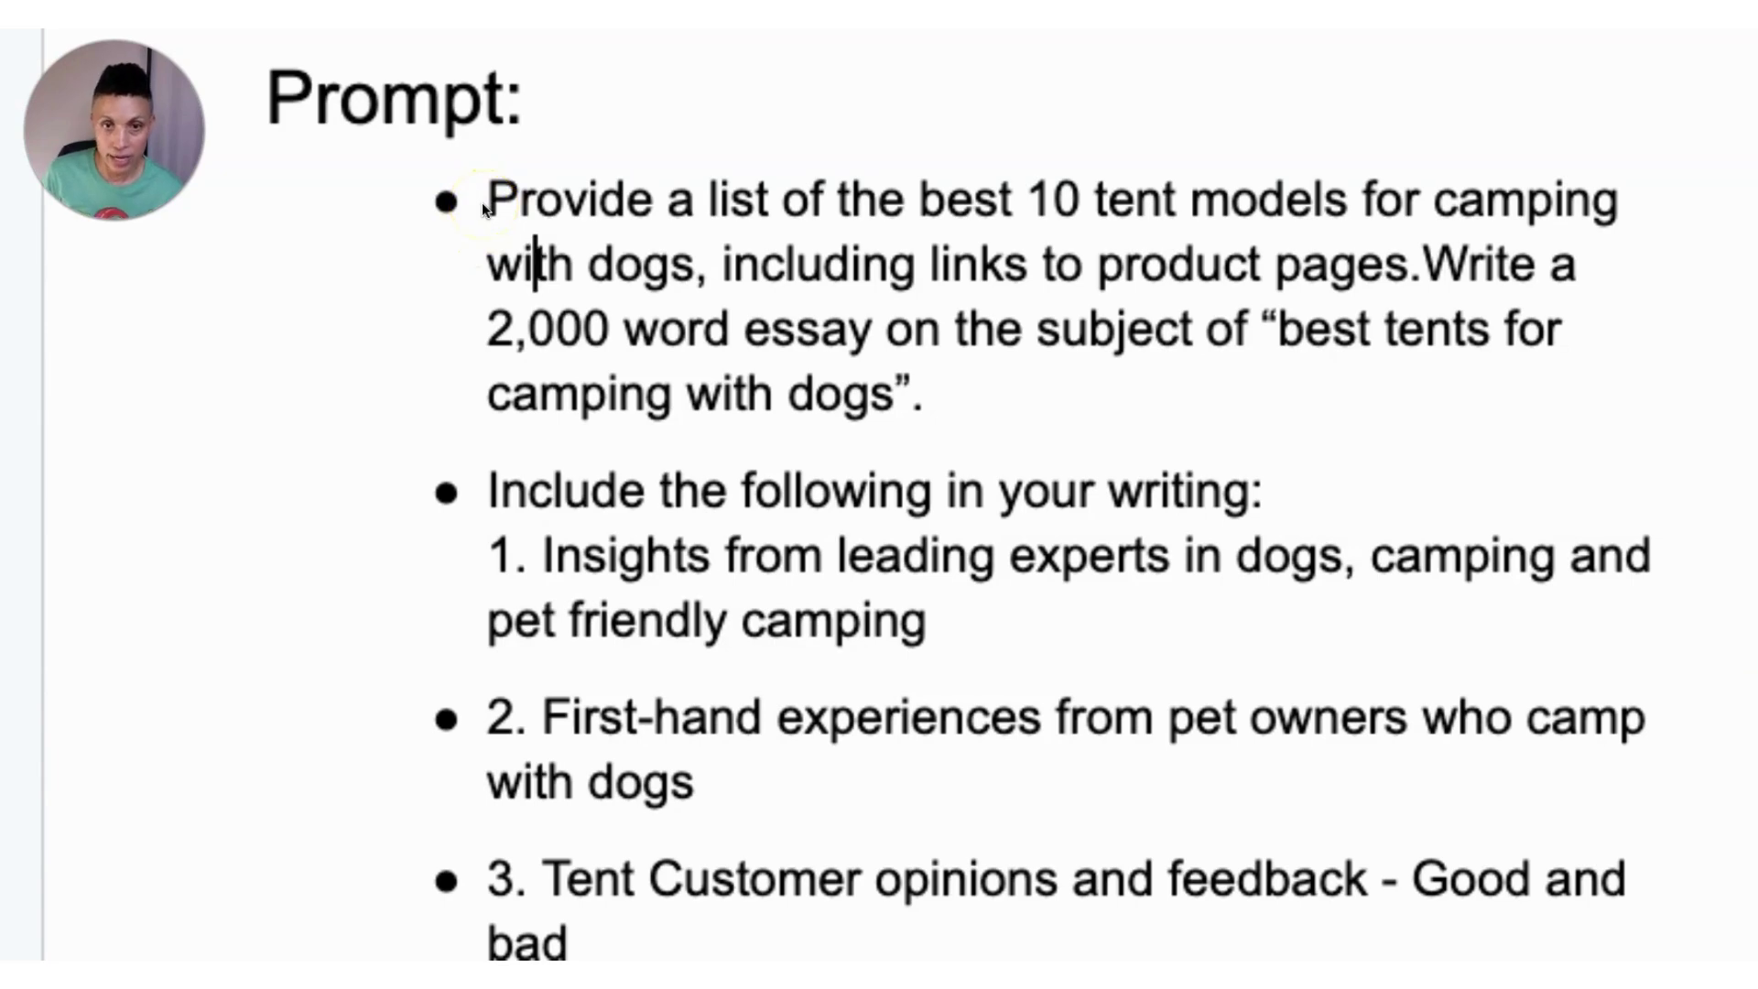
{"action": "left_click", "coordinate": [1142, 135]}
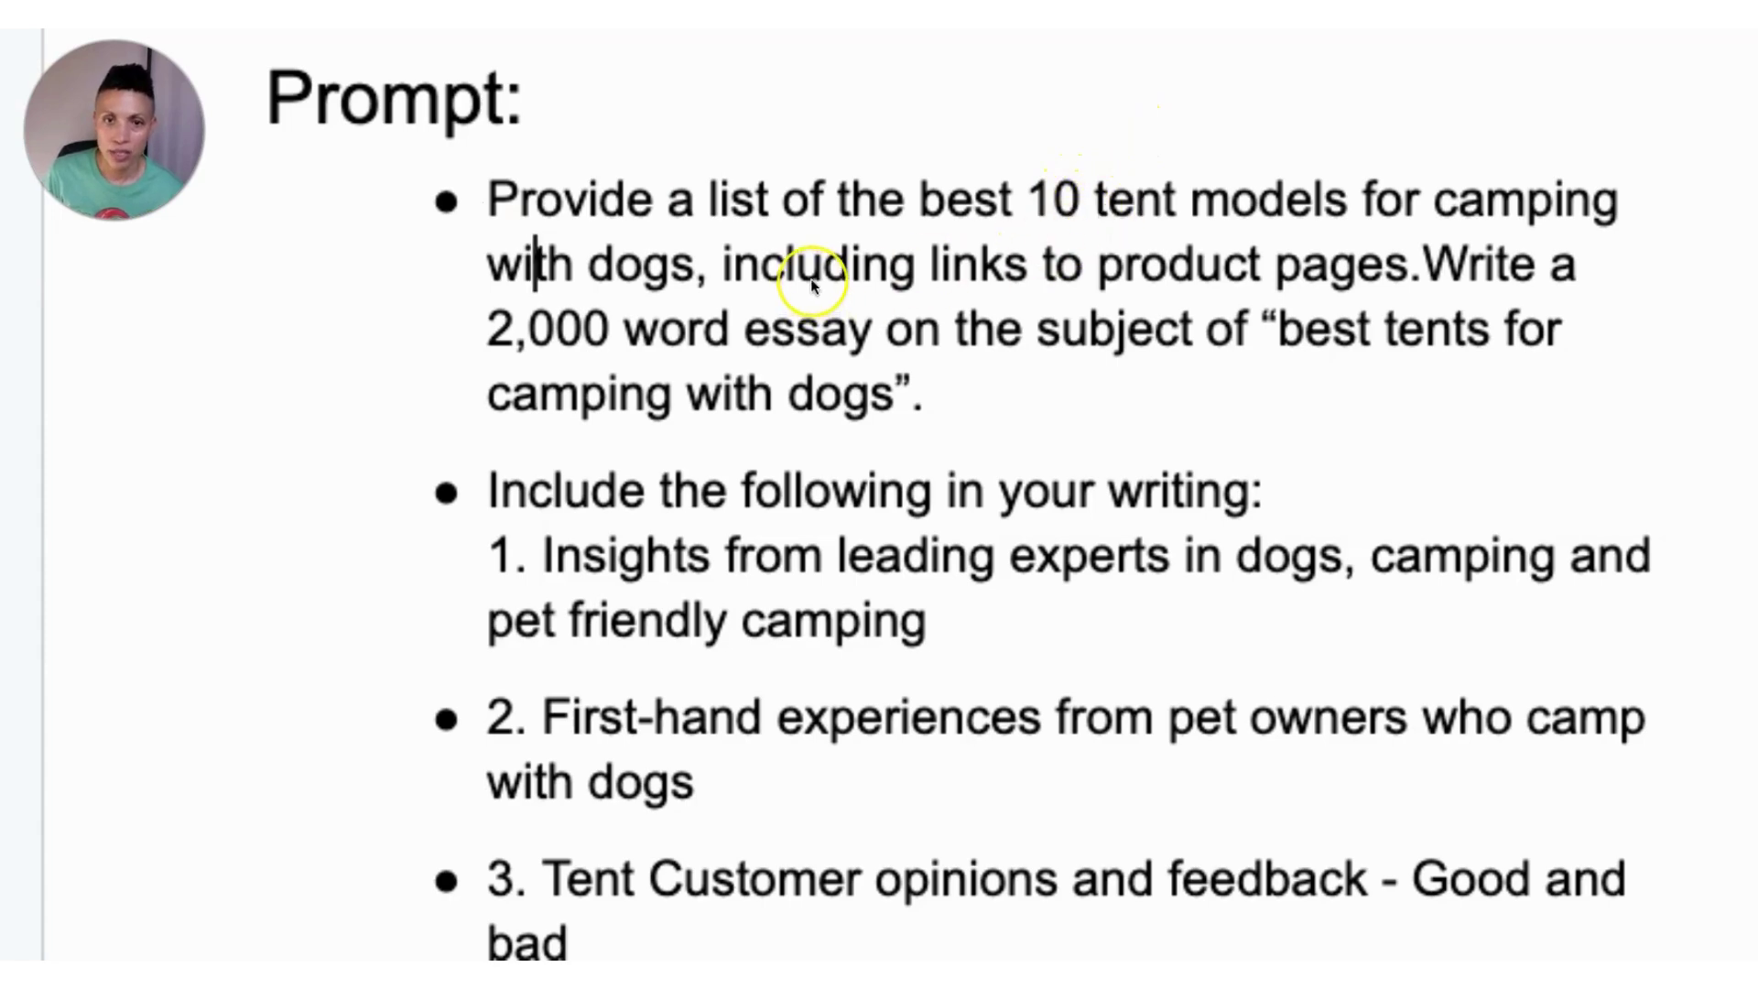
{"action": "left_click", "coordinate": [1145, 263]}
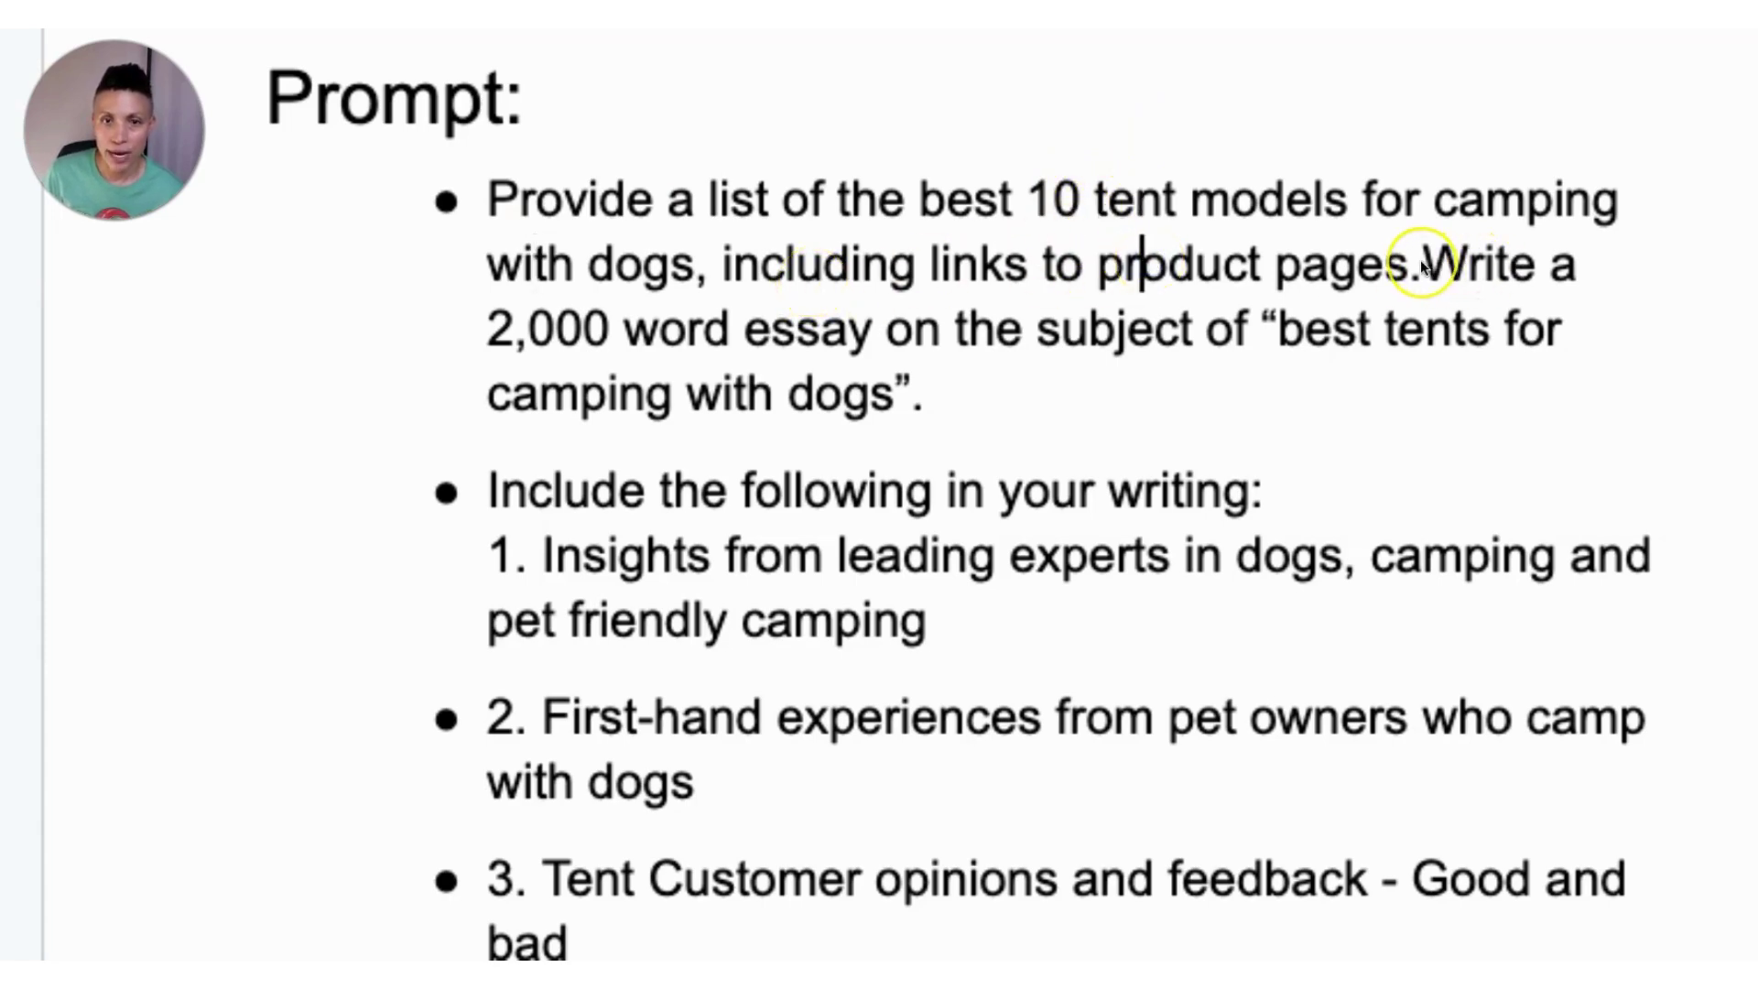
{"action": "left_click", "coordinate": [868, 494]}
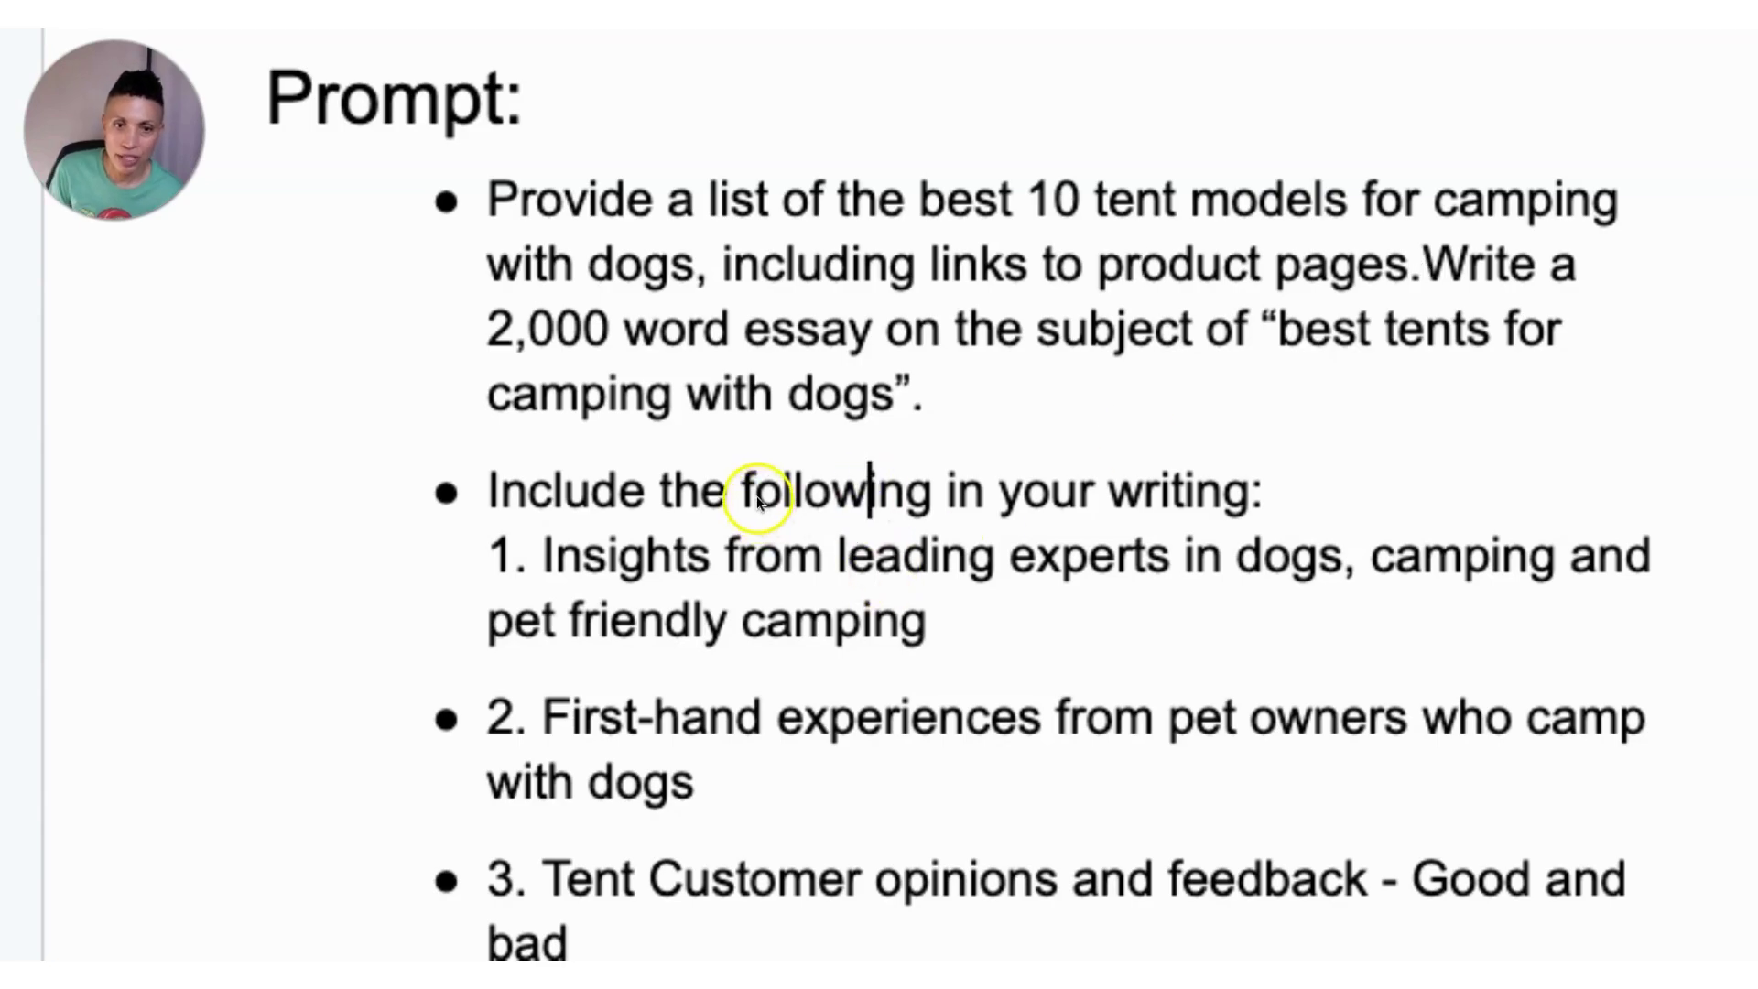
Point out the expert insights item, then select and copy the entire tent-essay prompt list.
{"action": "left_click", "coordinate": [533, 555]}
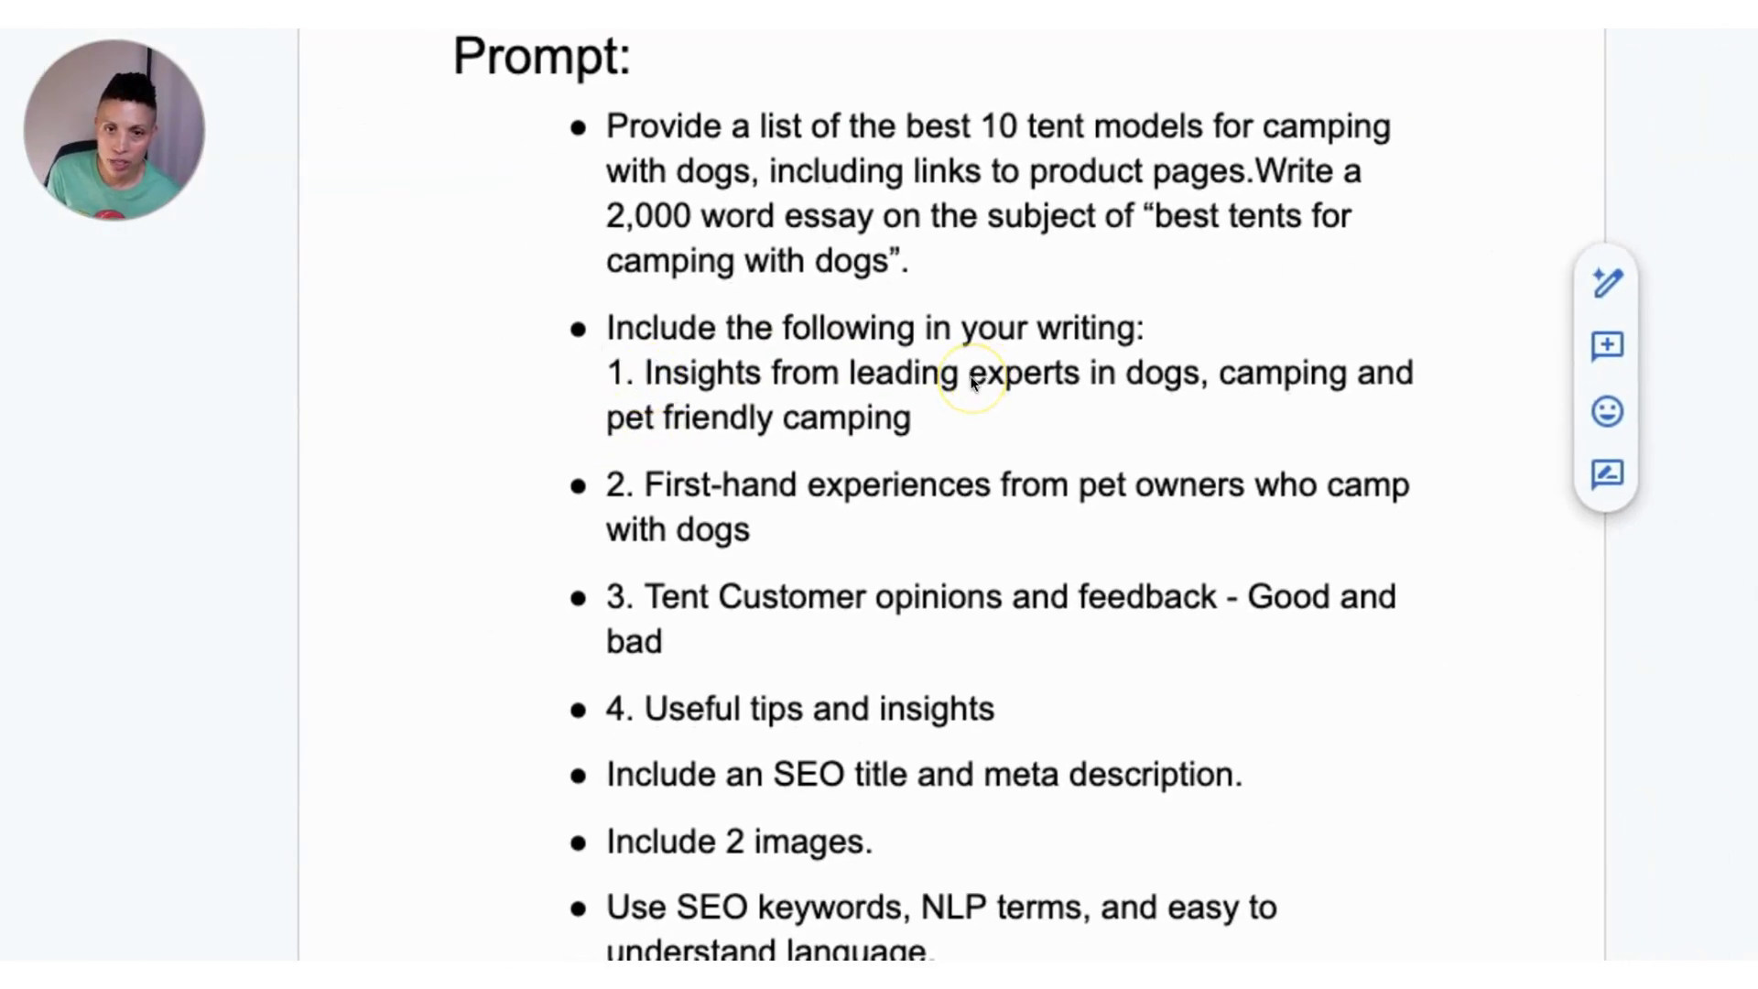
{"action": "left_click", "coordinate": [925, 423]}
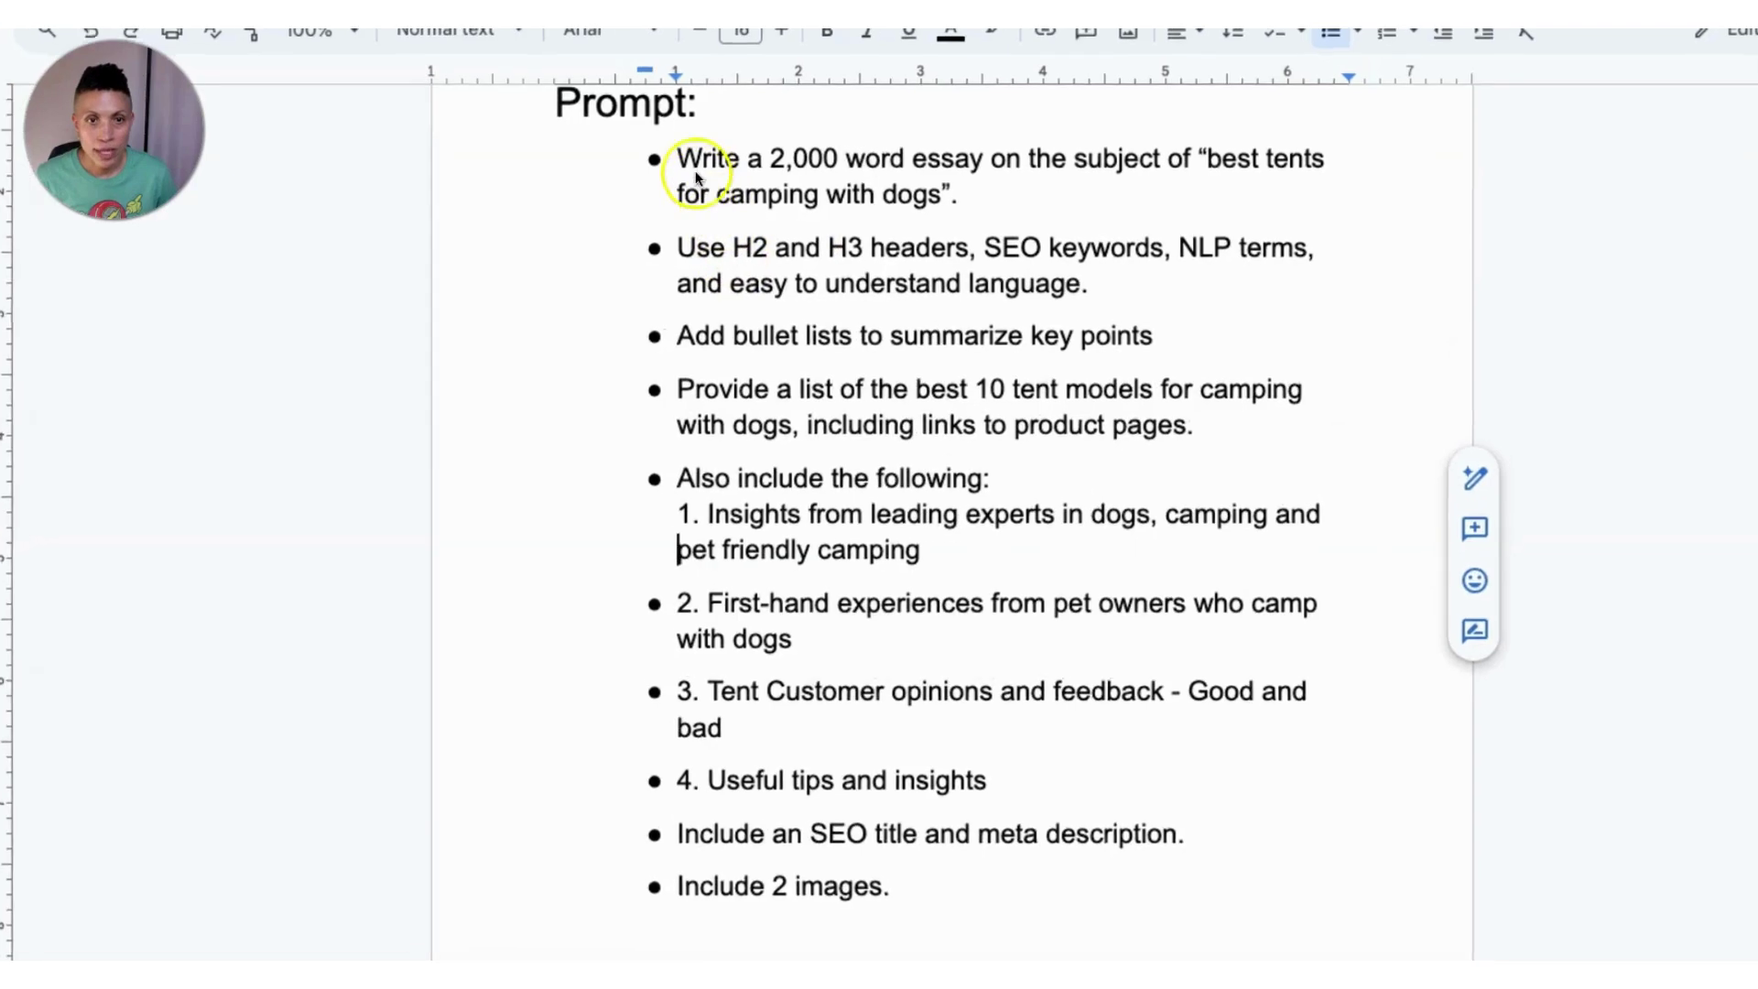
{"action": "left_click_drag", "start_coordinate": [678, 166], "coordinate": [833, 748]}
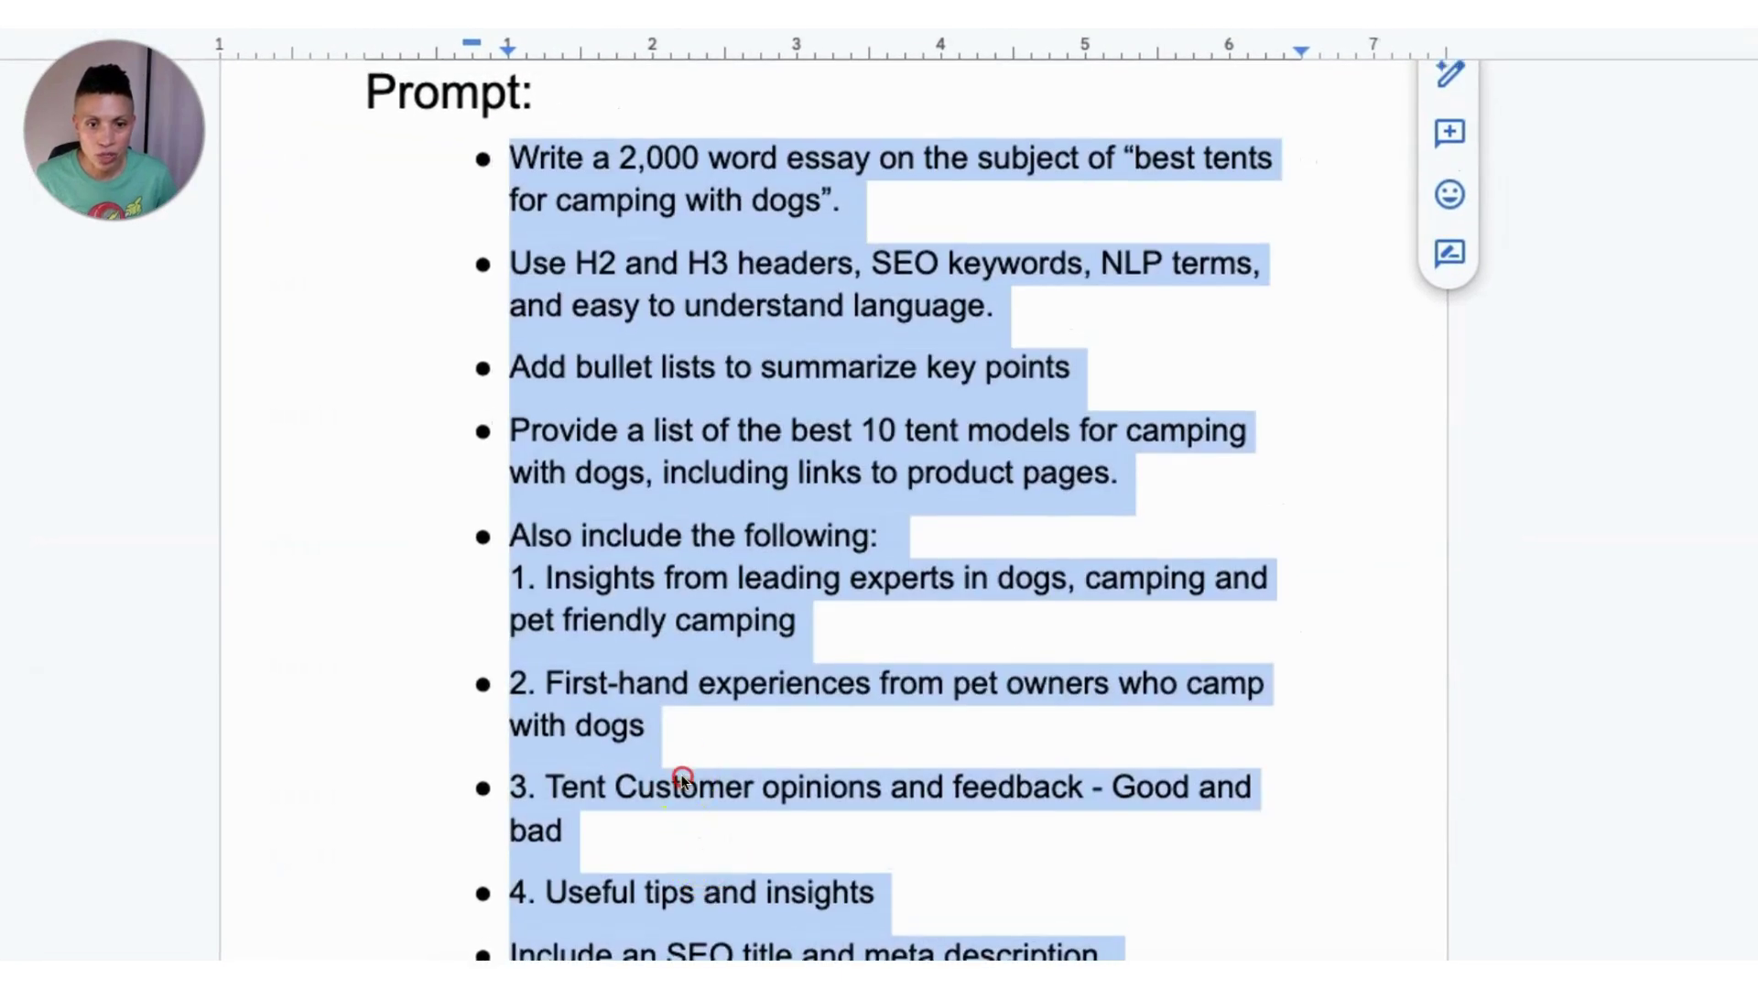
{"action": "right_click", "coordinate": [677, 783]}
{"action": "key", "text": "Escape"}
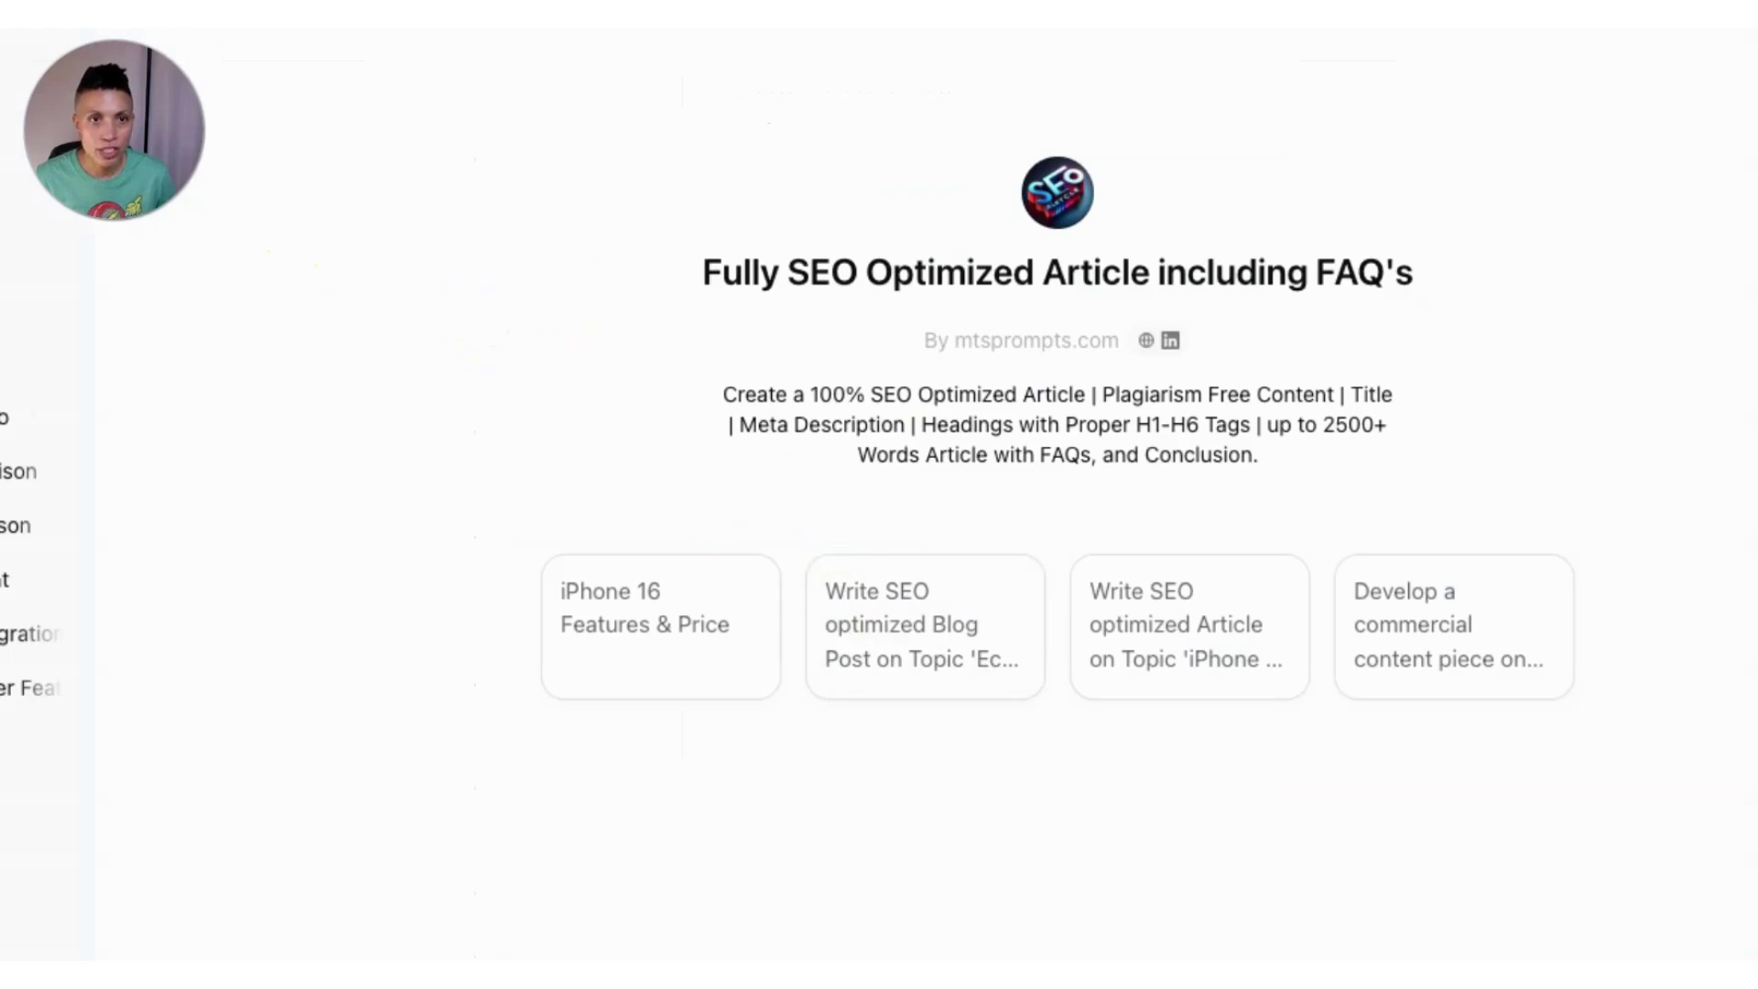
Duplicate the SEO article GPT tab, browse Explore GPTs, and show the author's website and LinkedIn links.
{"action": "right_click", "coordinate": [531, 18]}
{"action": "left_click", "coordinate": [564, 124]}
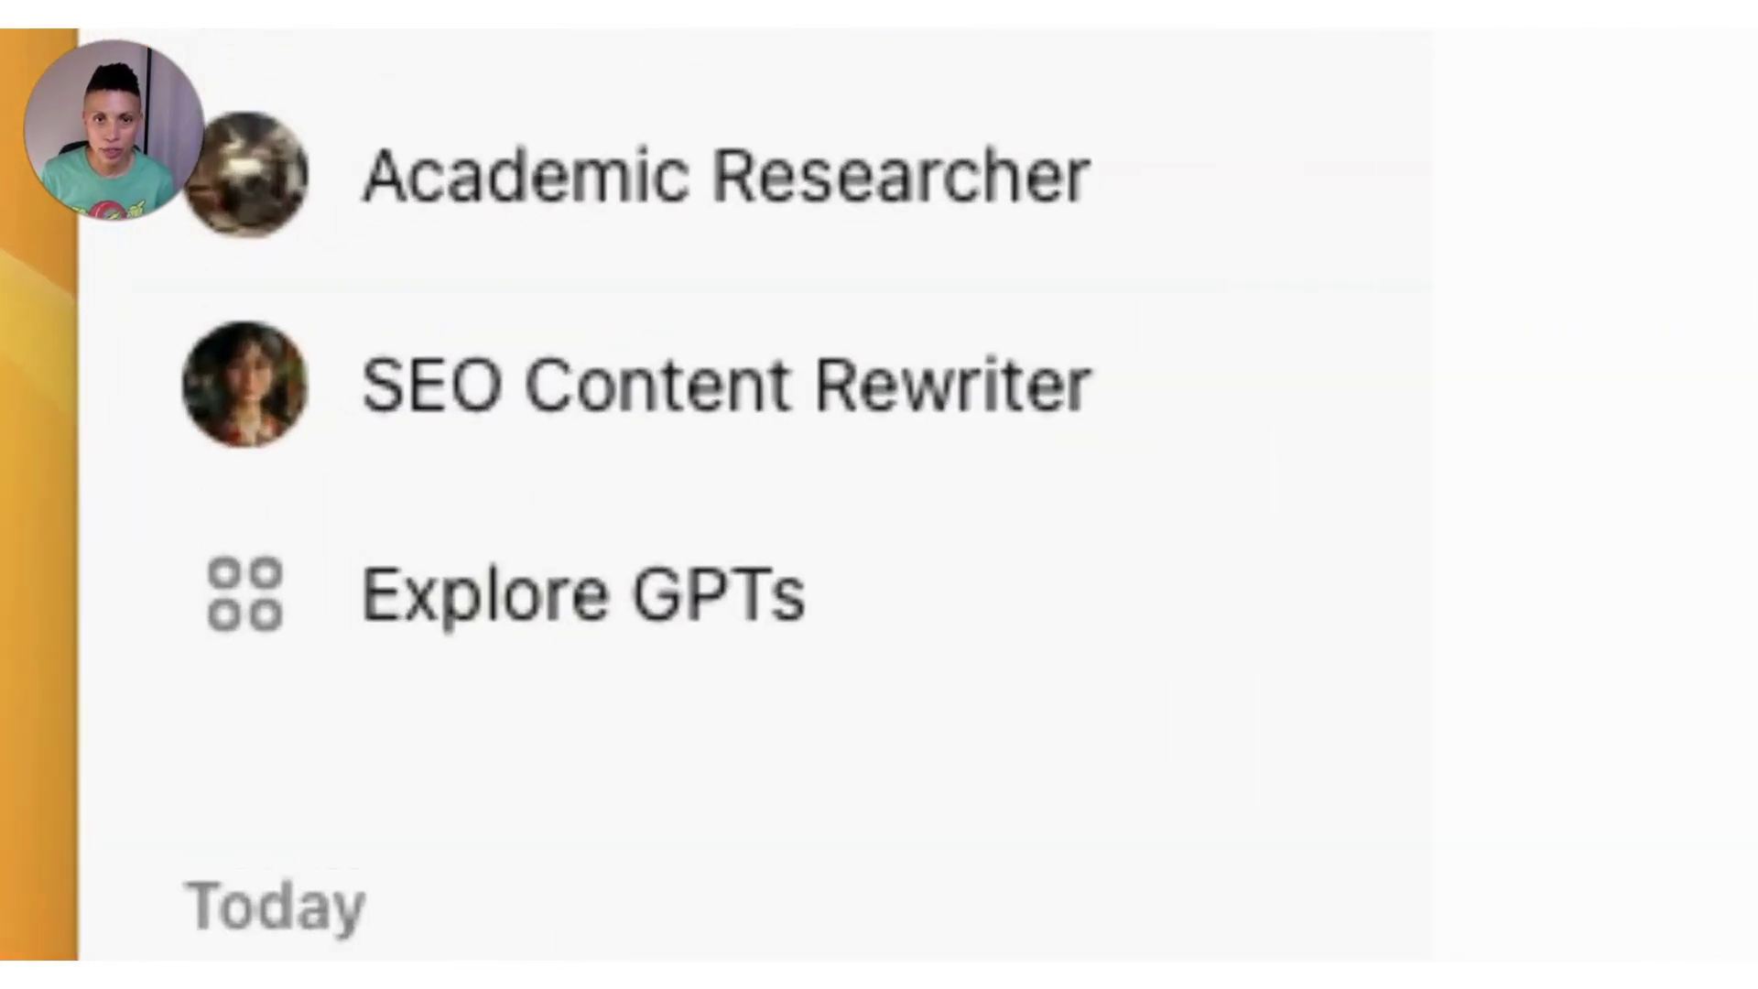
{"action": "left_click", "coordinate": [583, 595]}
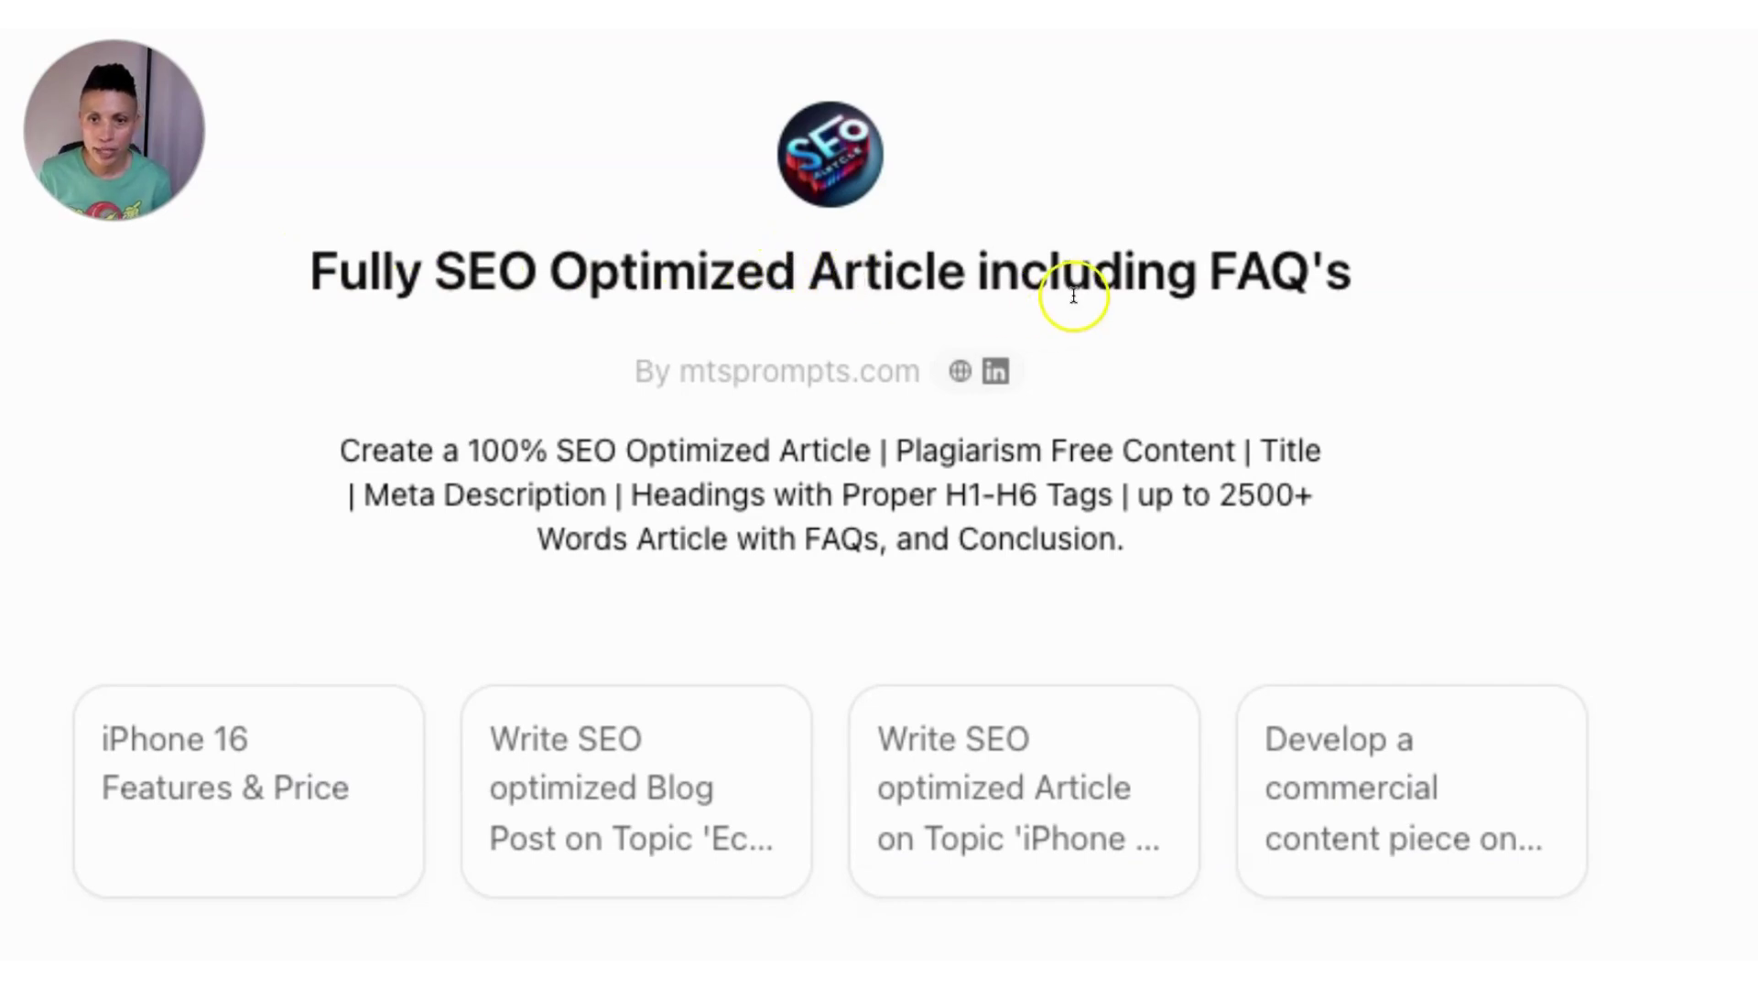
{"action": "left_click", "coordinate": [996, 372]}
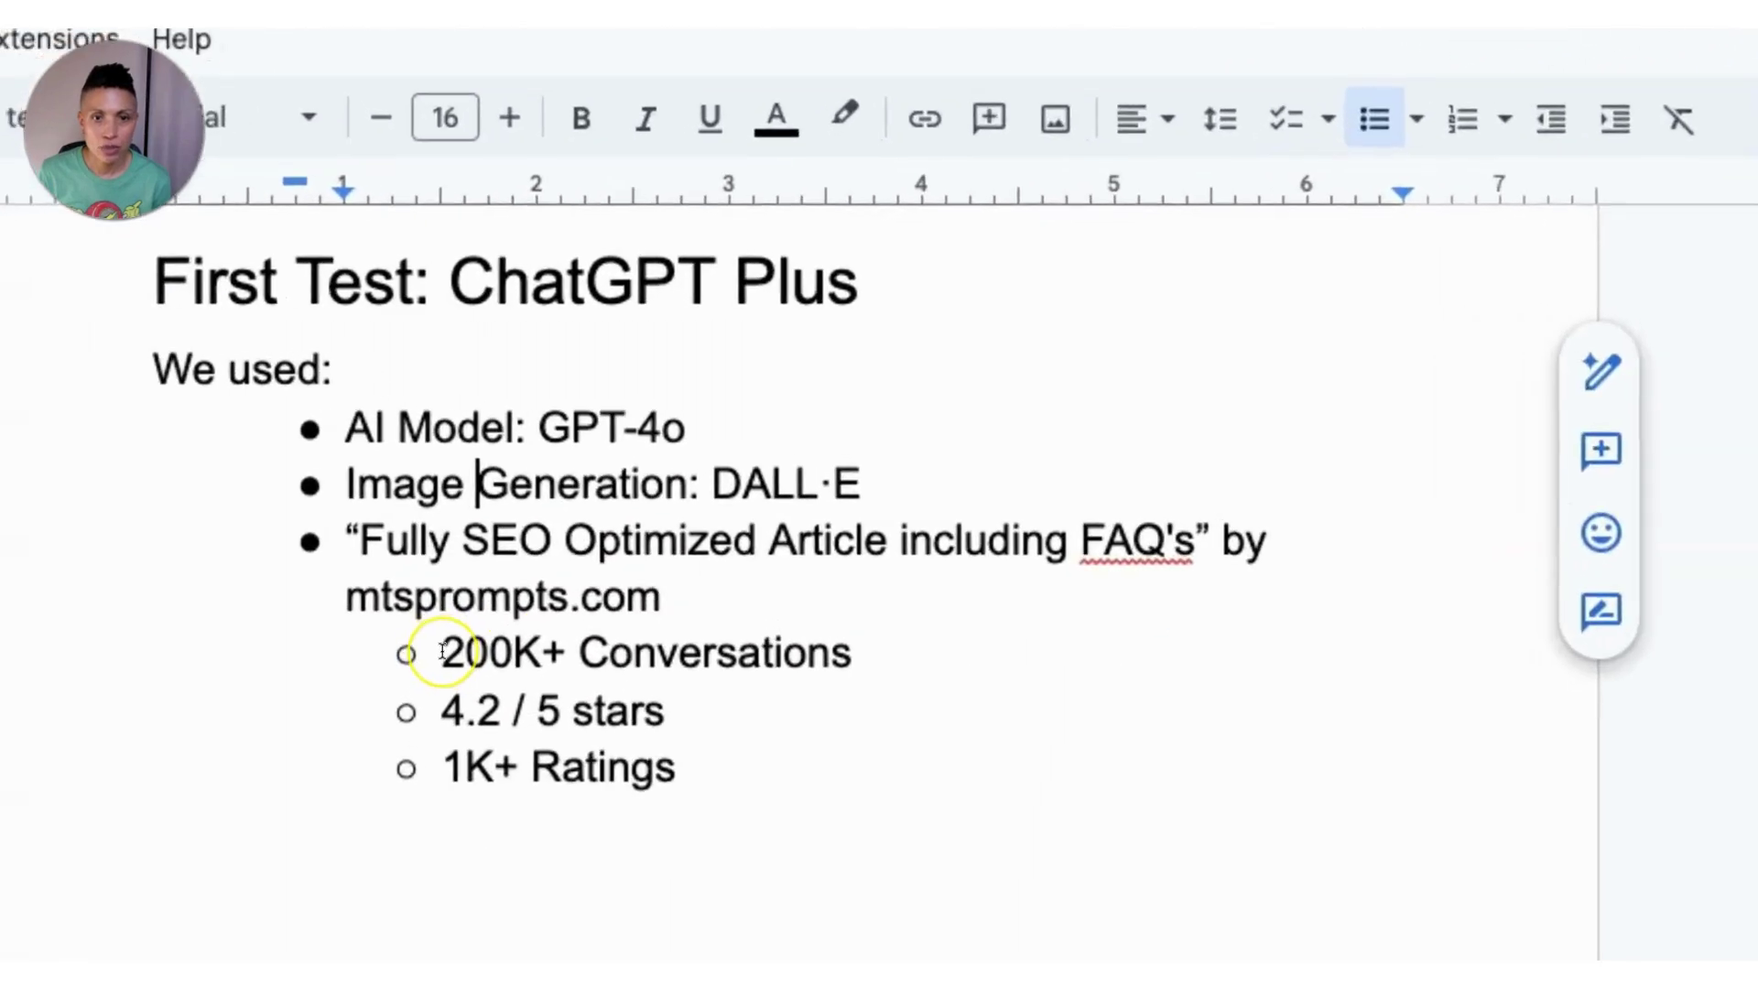
Point out the 200K+ Conversations and AI Model: GPT-4o notes, then return to the SEO article GPT.
{"action": "left_click", "coordinate": [427, 669]}
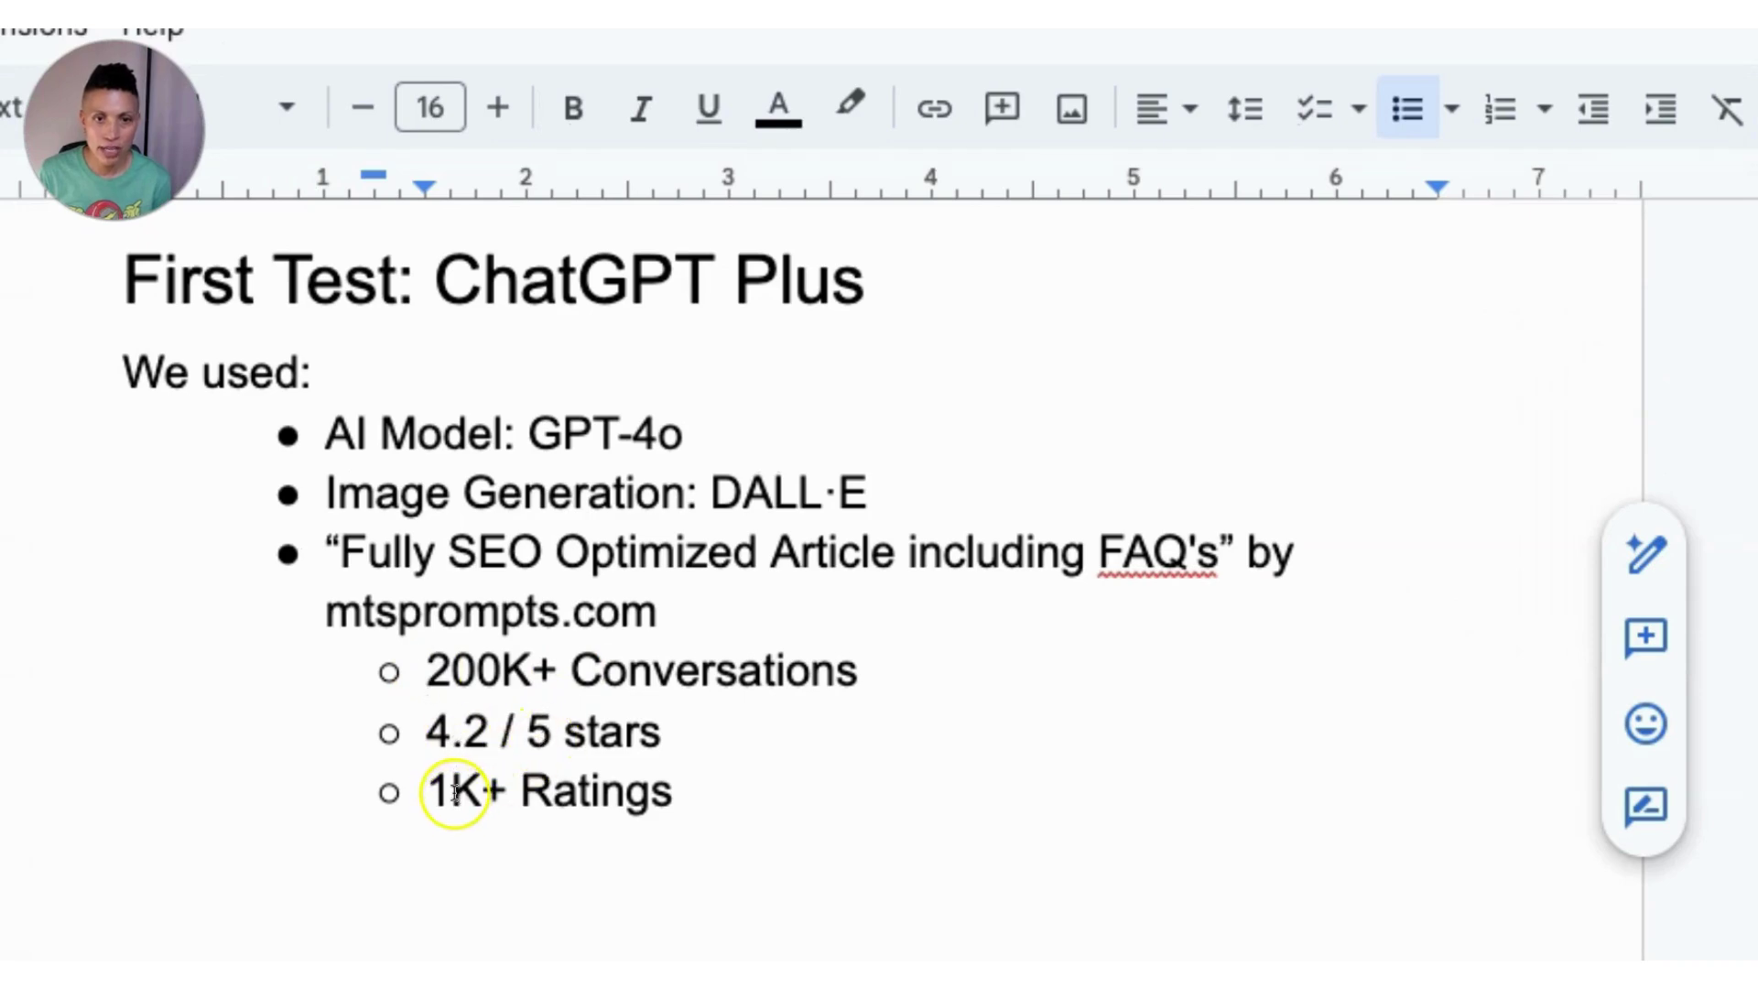
{"action": "left_click", "coordinate": [326, 433]}
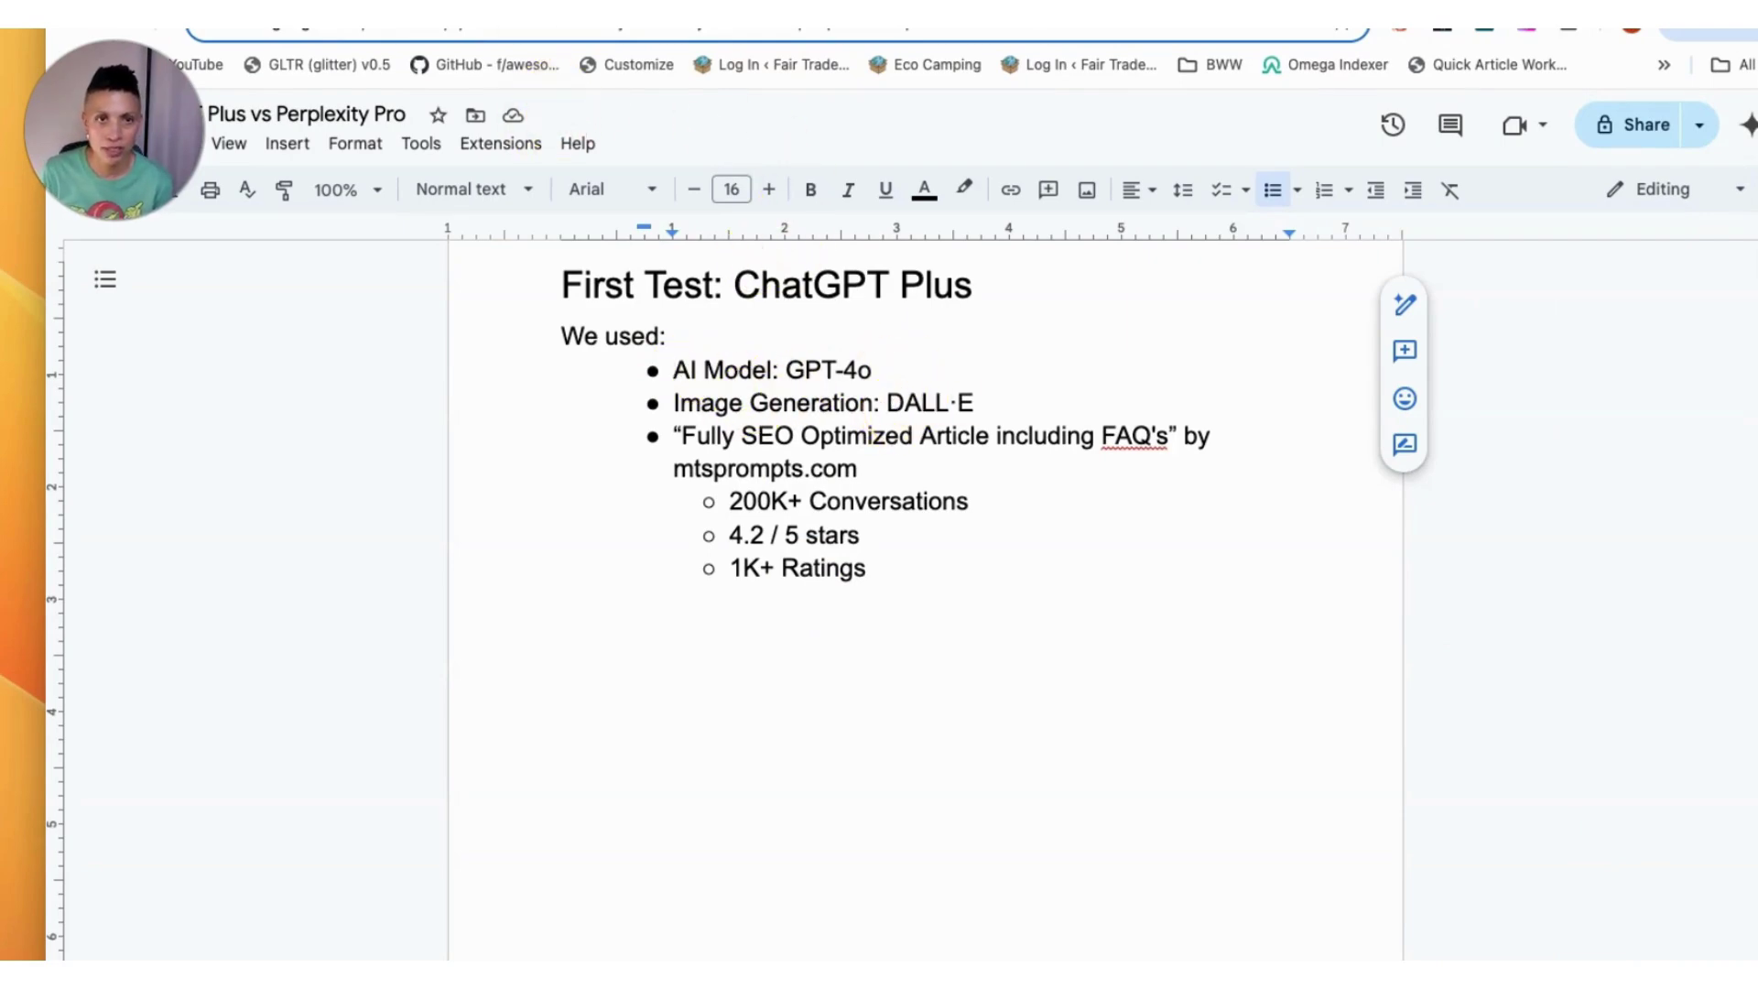
{"action": "left_click", "coordinate": [751, 13]}
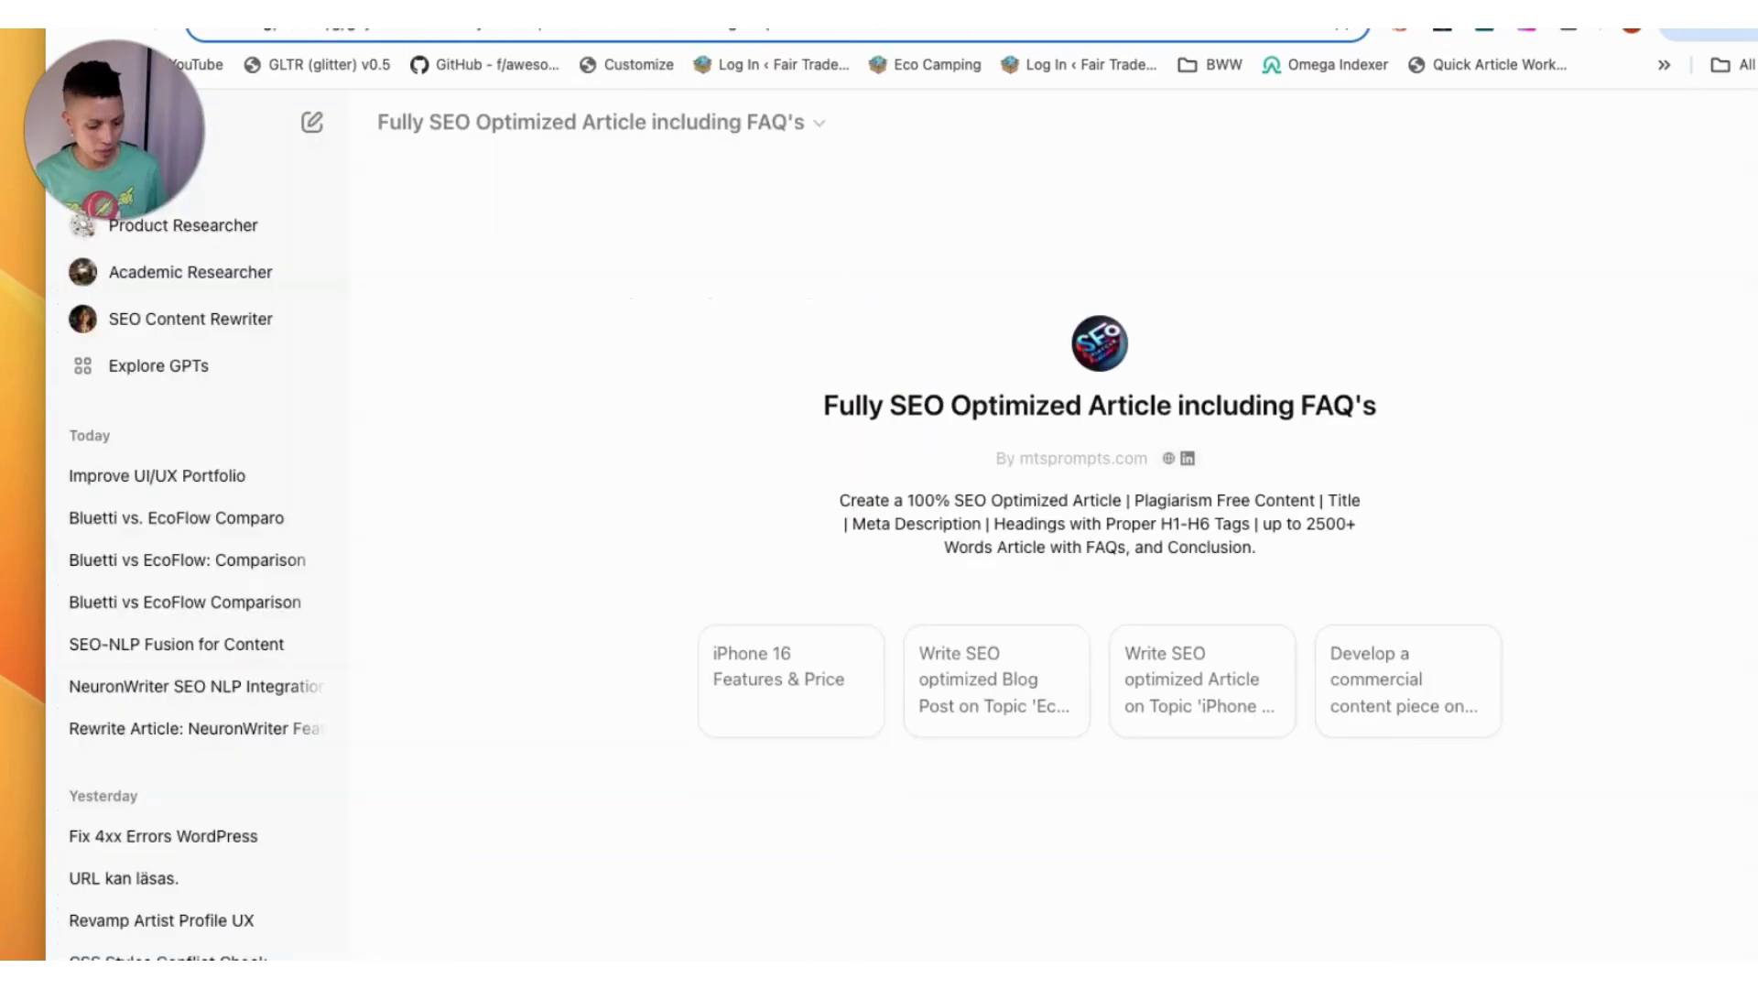
Paste the copied tent-essay prompt into the SEO article GPT and send it.
{"action": "left_click", "coordinate": [586, 903]}
{"action": "type", "text": "Write a 2,000 word essay on the subject of \"best tents for camping with dogs\". Use H2 and H3 headers, SEO keywords, NLP terms, and easy to understand language. Add bullet lists to summarize key points Provide a list of the best 10 tent models for camping with dogs, including links to product pages. Also include the following: 1. Insights from leading experts in dogs, camping and pet friendly camping 2. First-hand experiences from pet owners who camp with dogs 3. Tent Customer opinions and feedback - Good and bad 4. Useful tips and insights Include an SEO title and meta description. Include 2 images."}
{"action": "scroll", "coordinate": [741, 669], "scroll_direction": "up", "scroll_amount": 5}
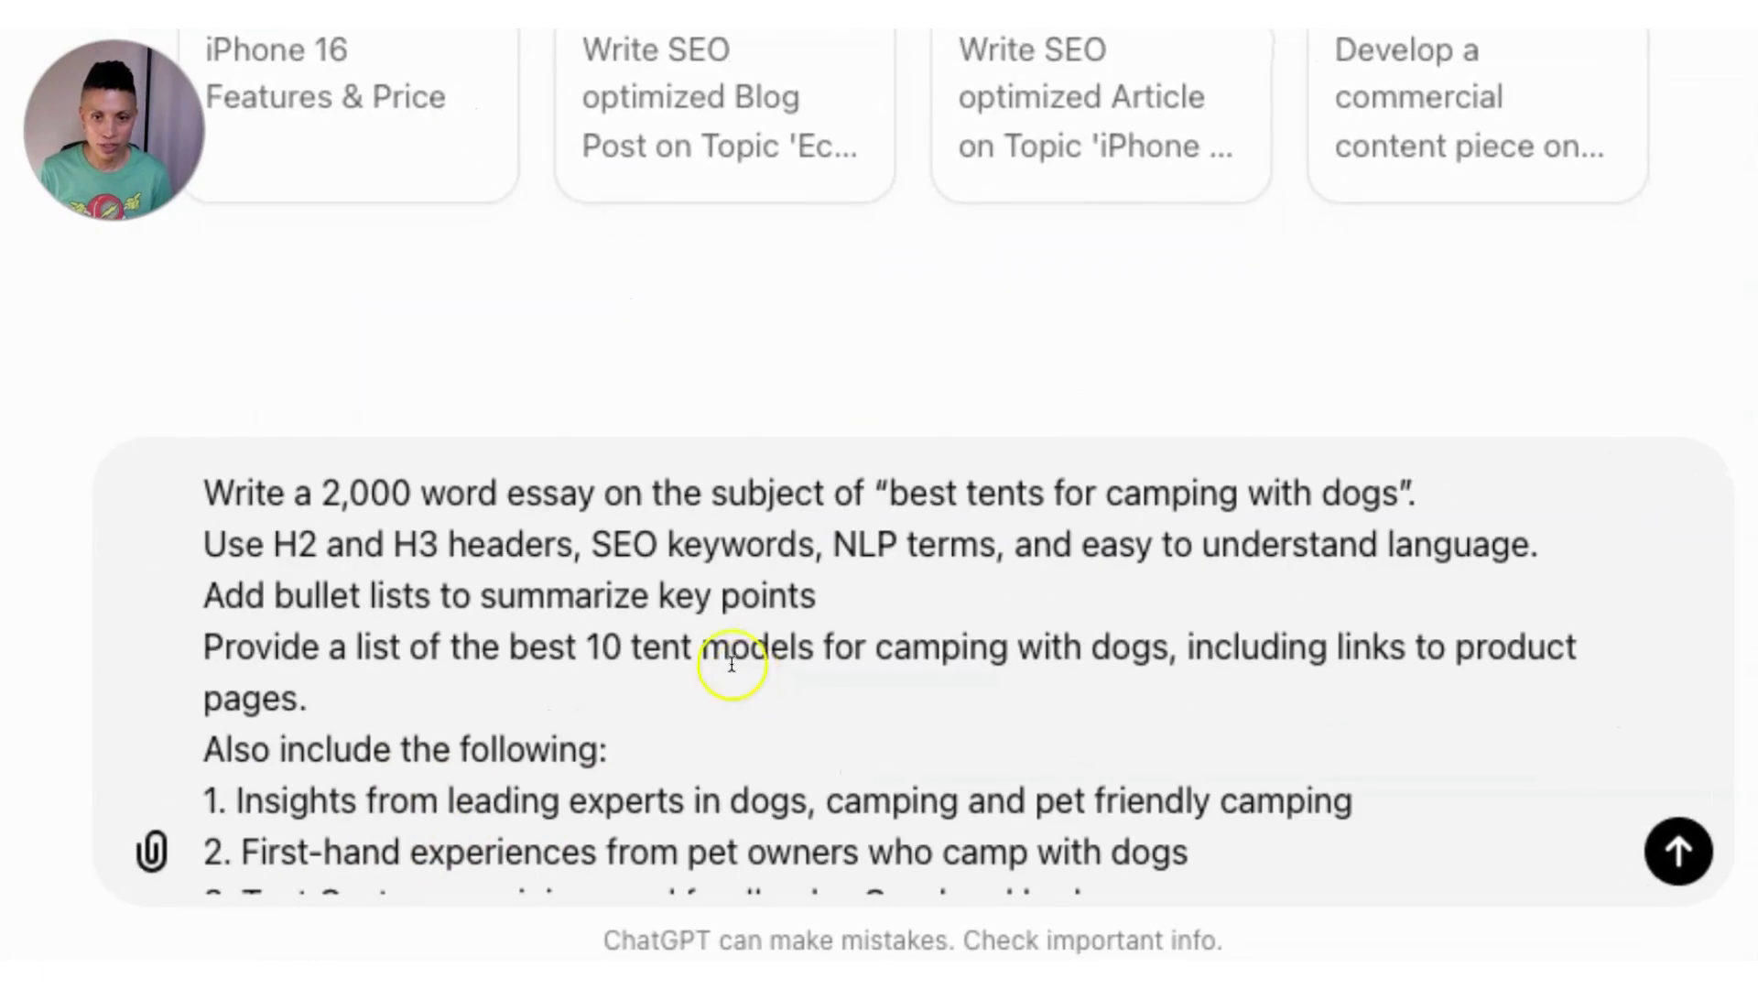
{"action": "left_click", "coordinate": [1683, 826]}
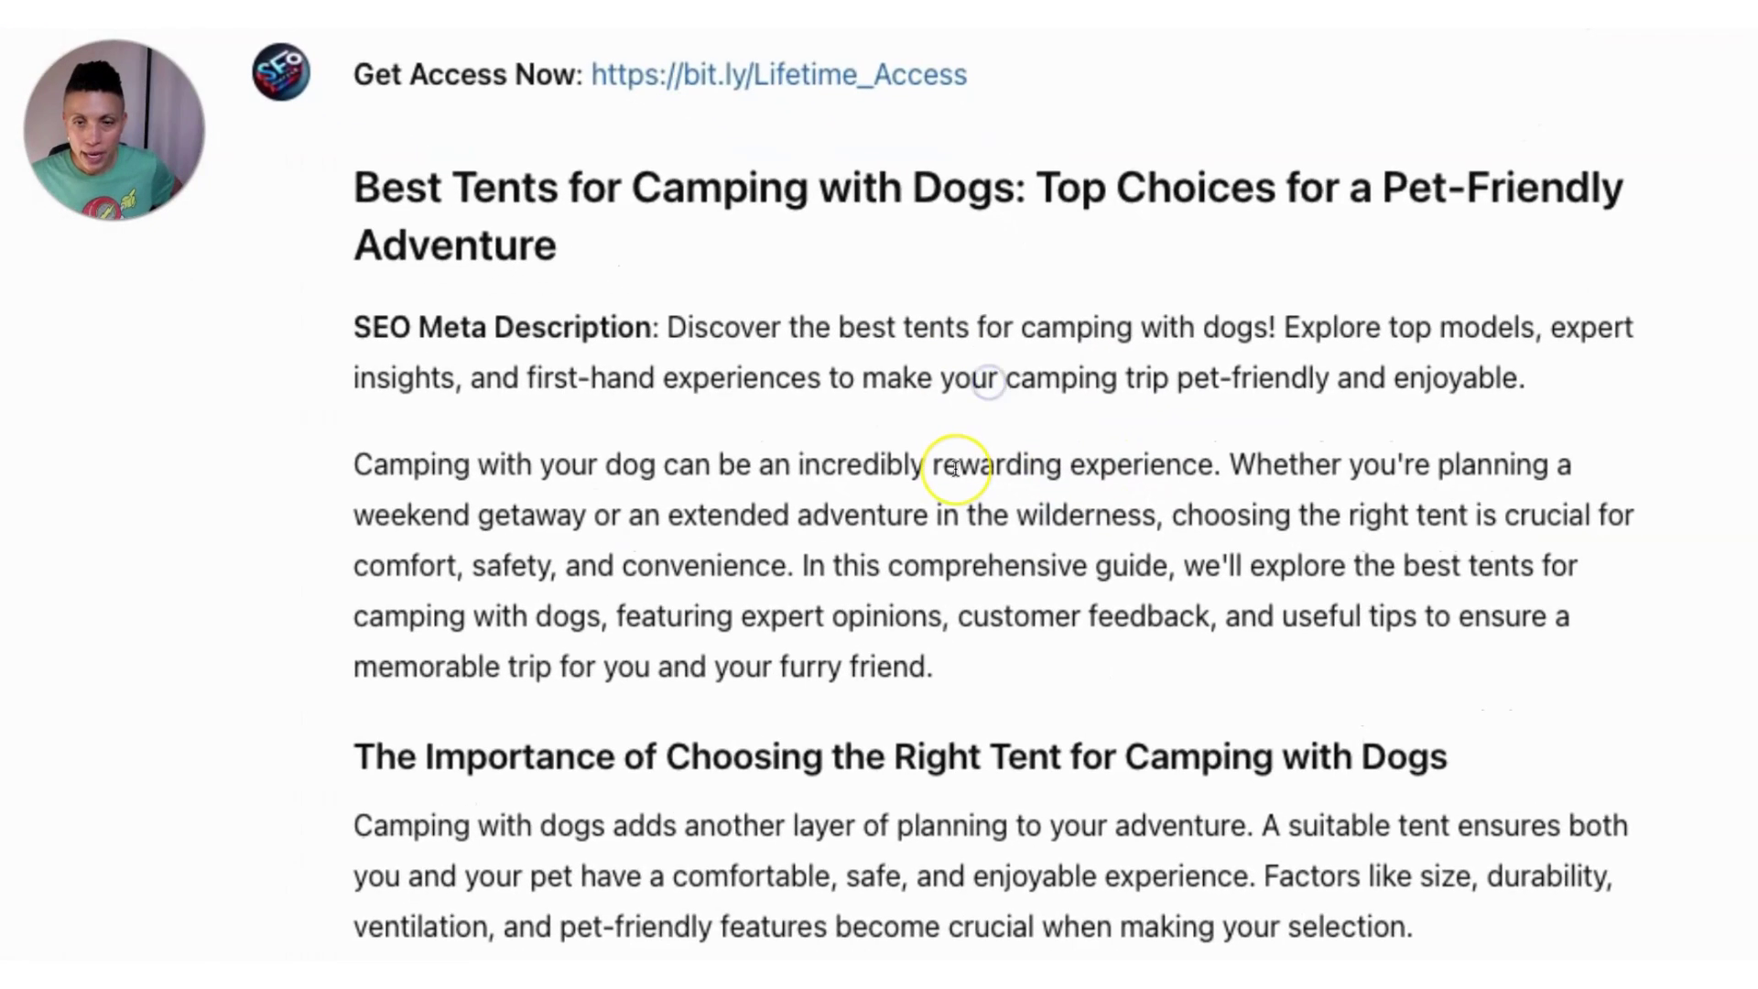
Scroll through the generated article's tent list, FAQs and conclusion.
{"action": "scroll", "coordinate": [954, 469], "scroll_direction": "down", "scroll_amount": 3}
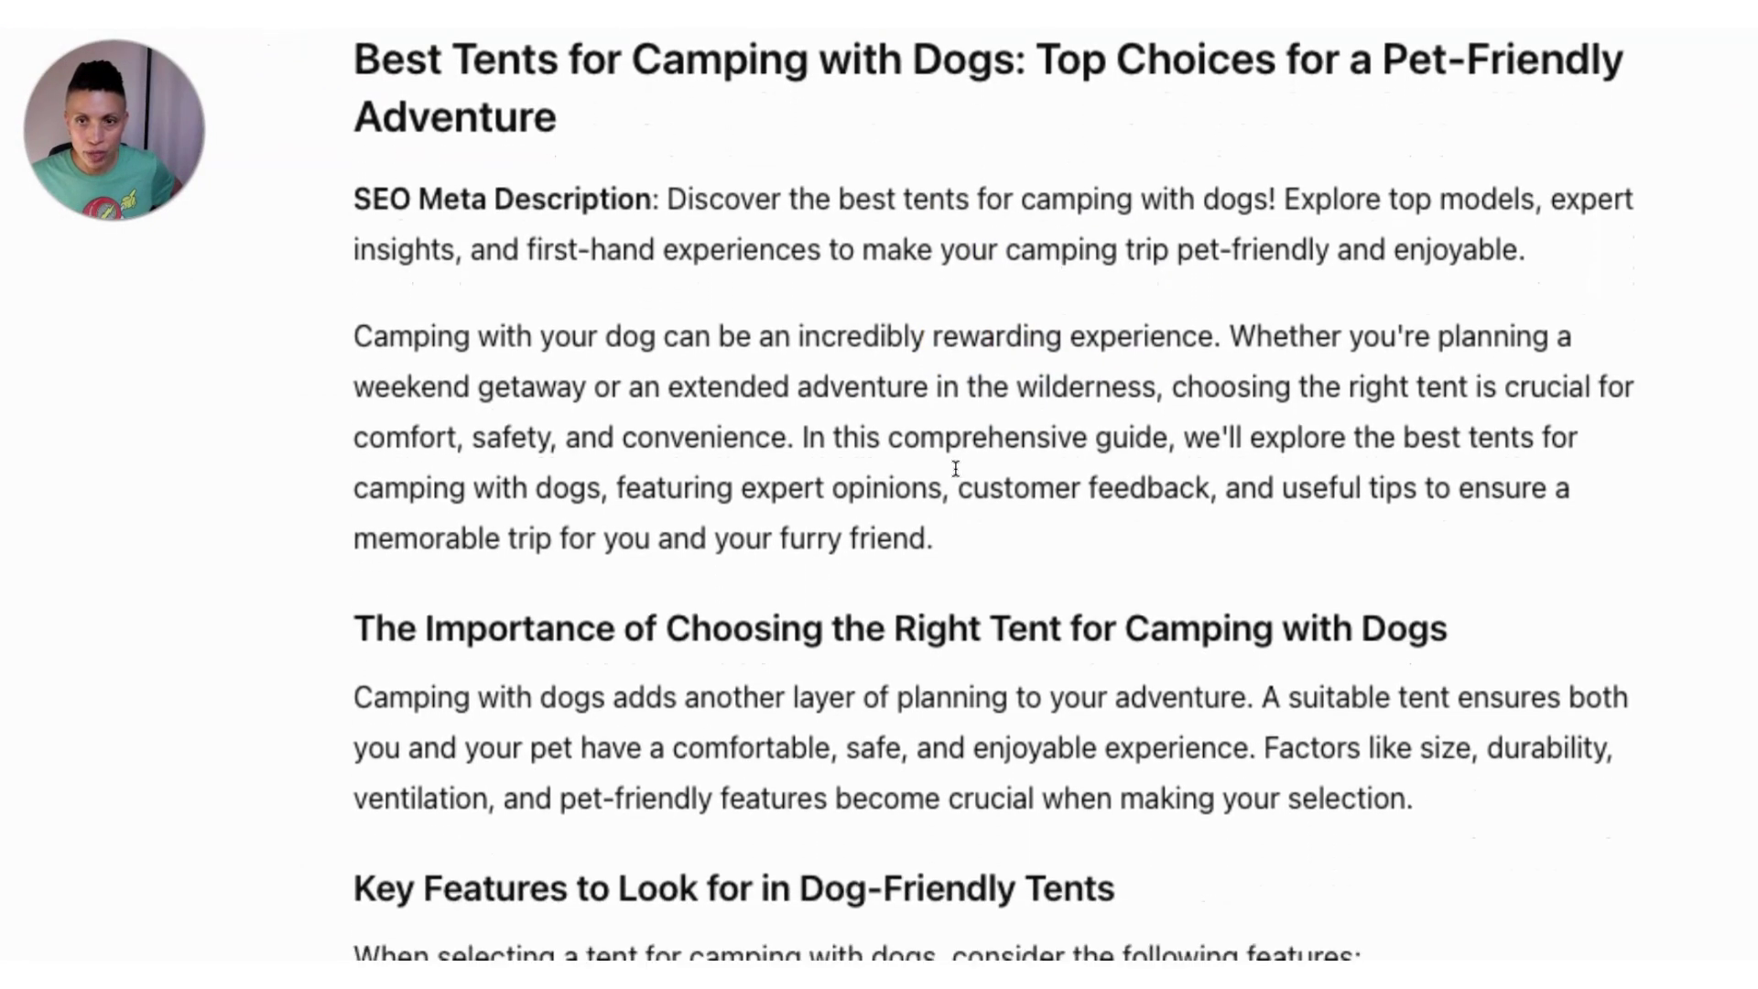
{"action": "scroll", "coordinate": [955, 469], "scroll_direction": "down", "scroll_amount": 5}
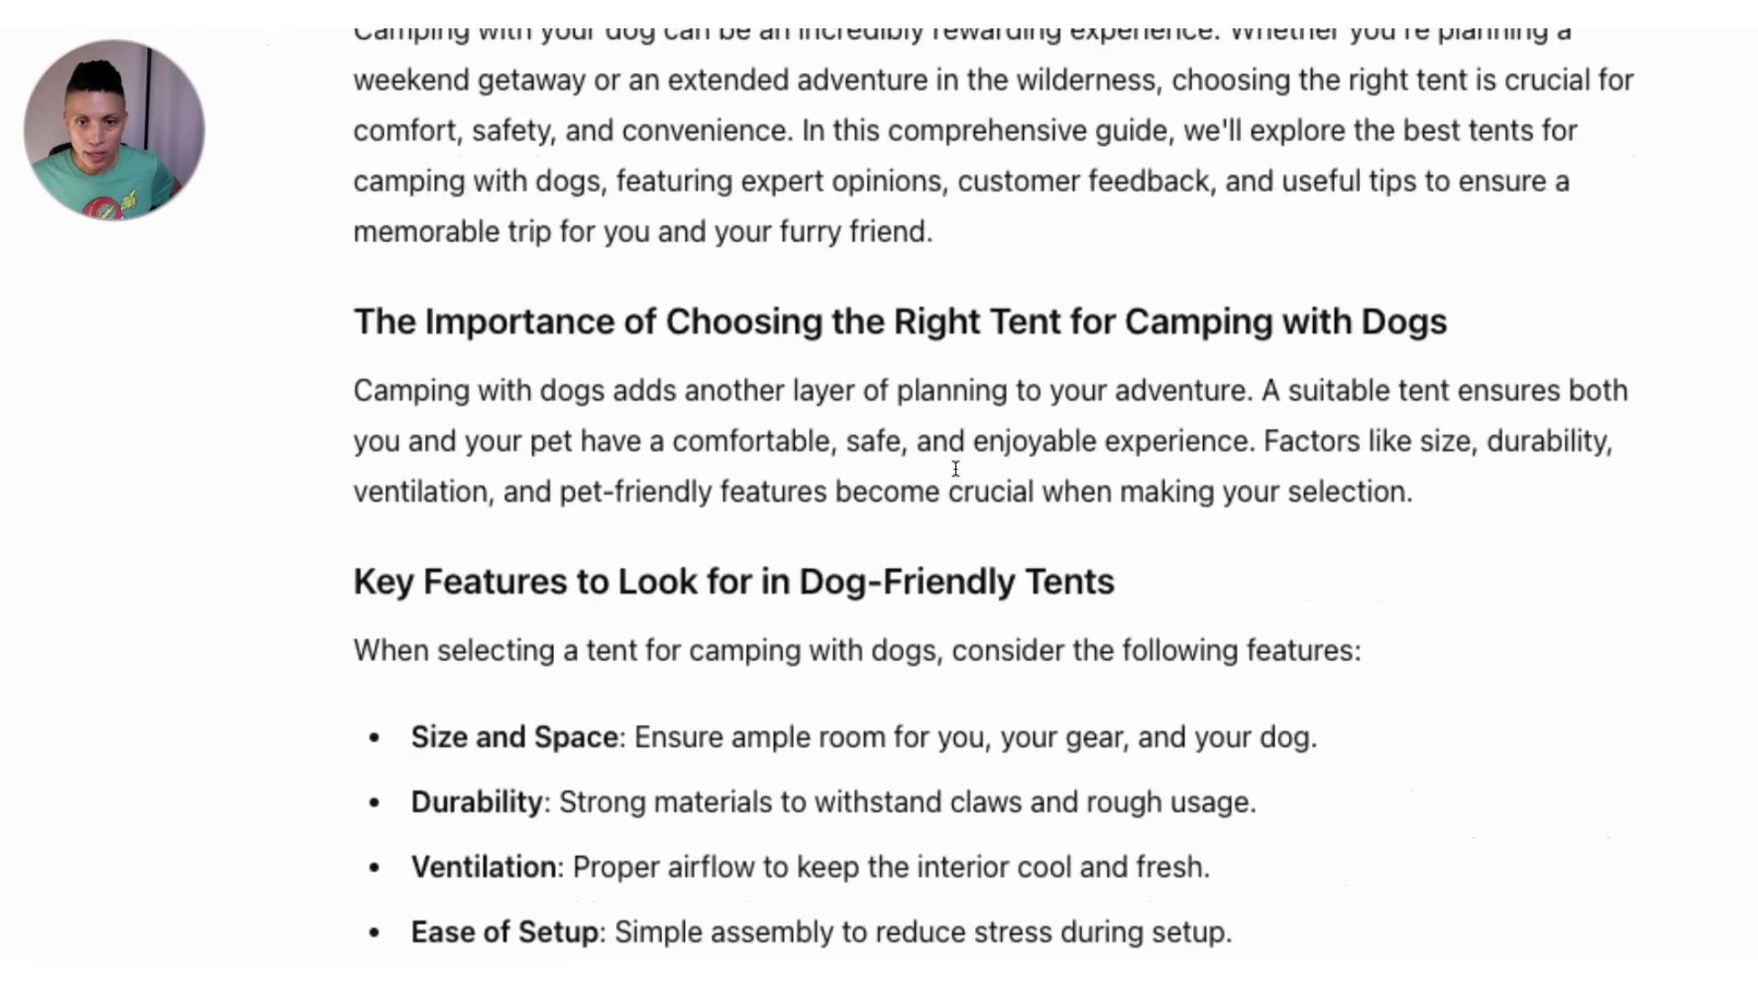
{"action": "scroll", "coordinate": [955, 469], "scroll_direction": "down", "scroll_amount": 6}
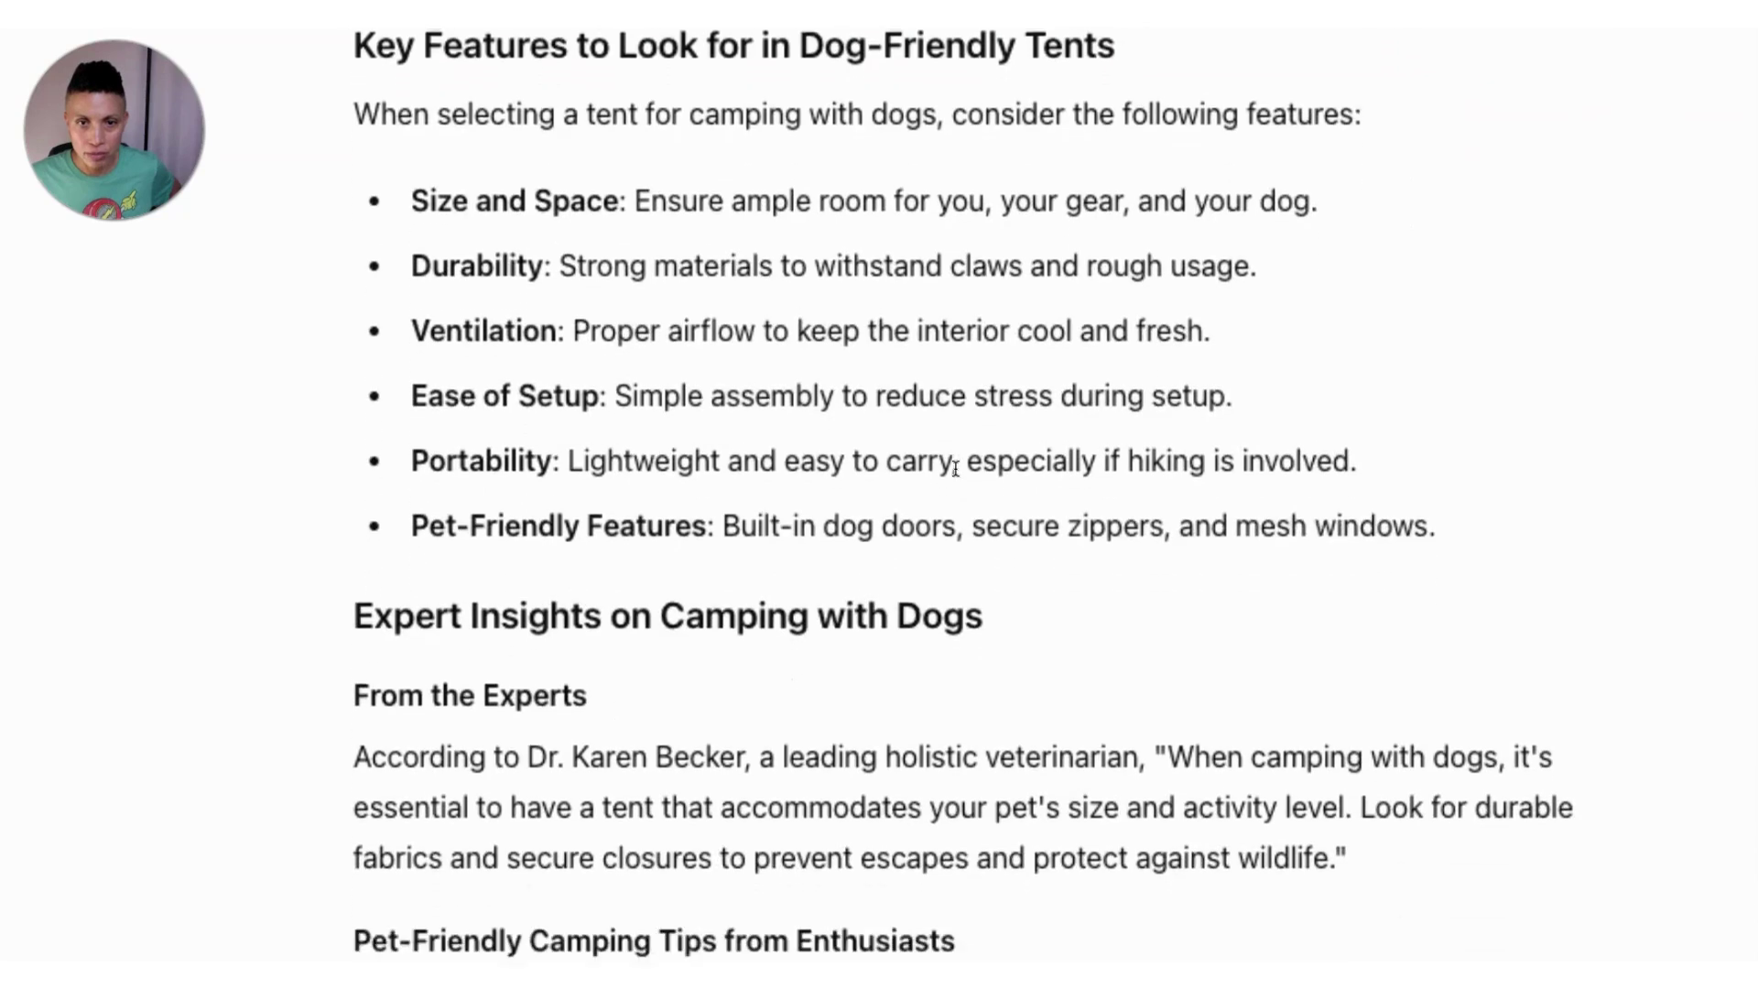
{"action": "scroll", "coordinate": [955, 468], "scroll_direction": "down", "scroll_amount": 14}
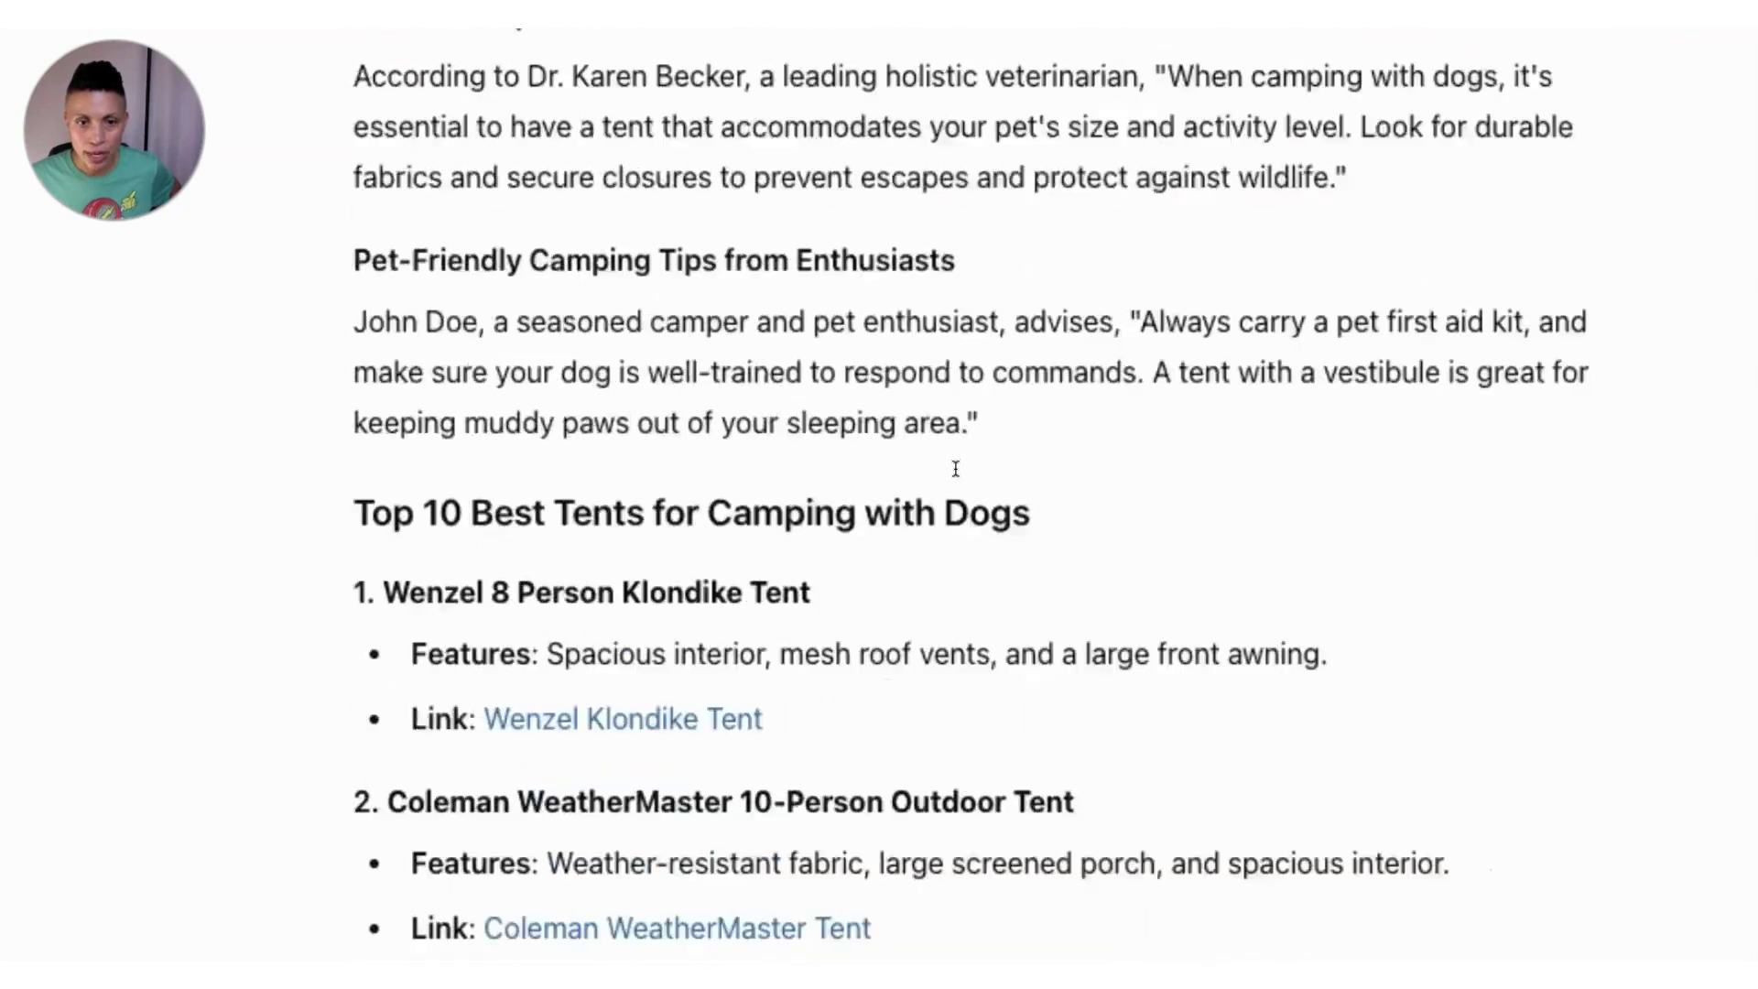
{"action": "scroll", "coordinate": [955, 468], "scroll_direction": "down", "scroll_amount": 2}
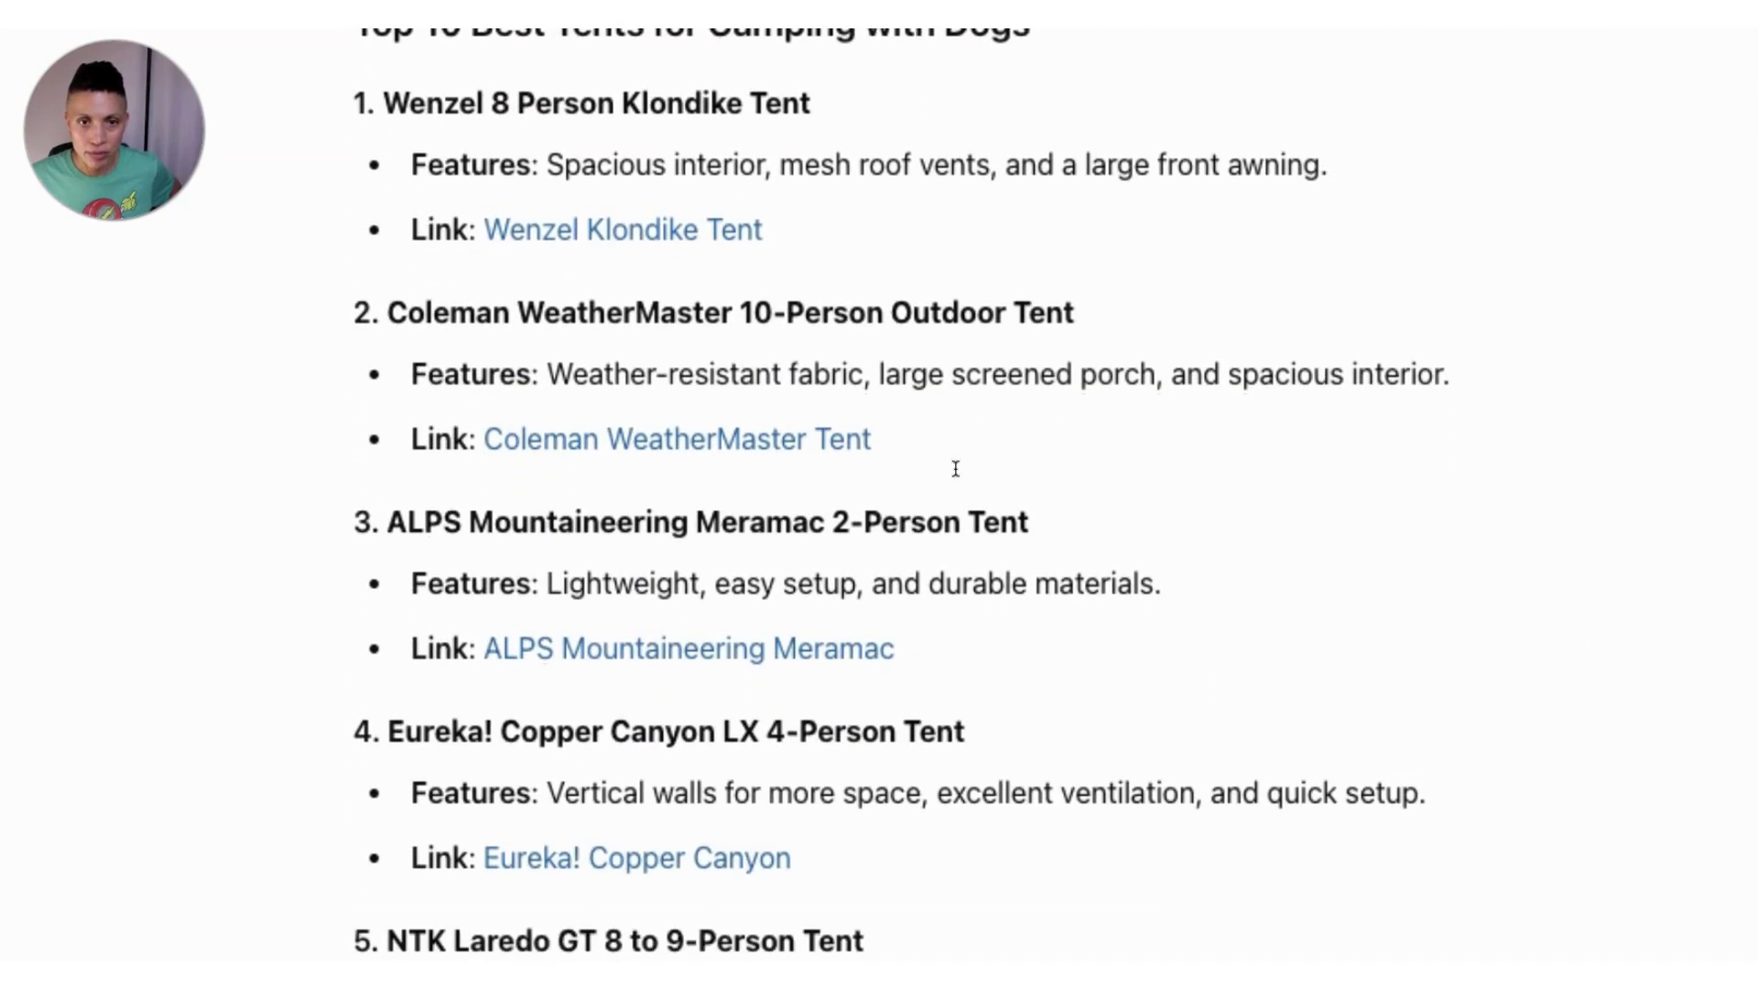
{"action": "scroll", "coordinate": [955, 469], "scroll_direction": "down", "scroll_amount": 3}
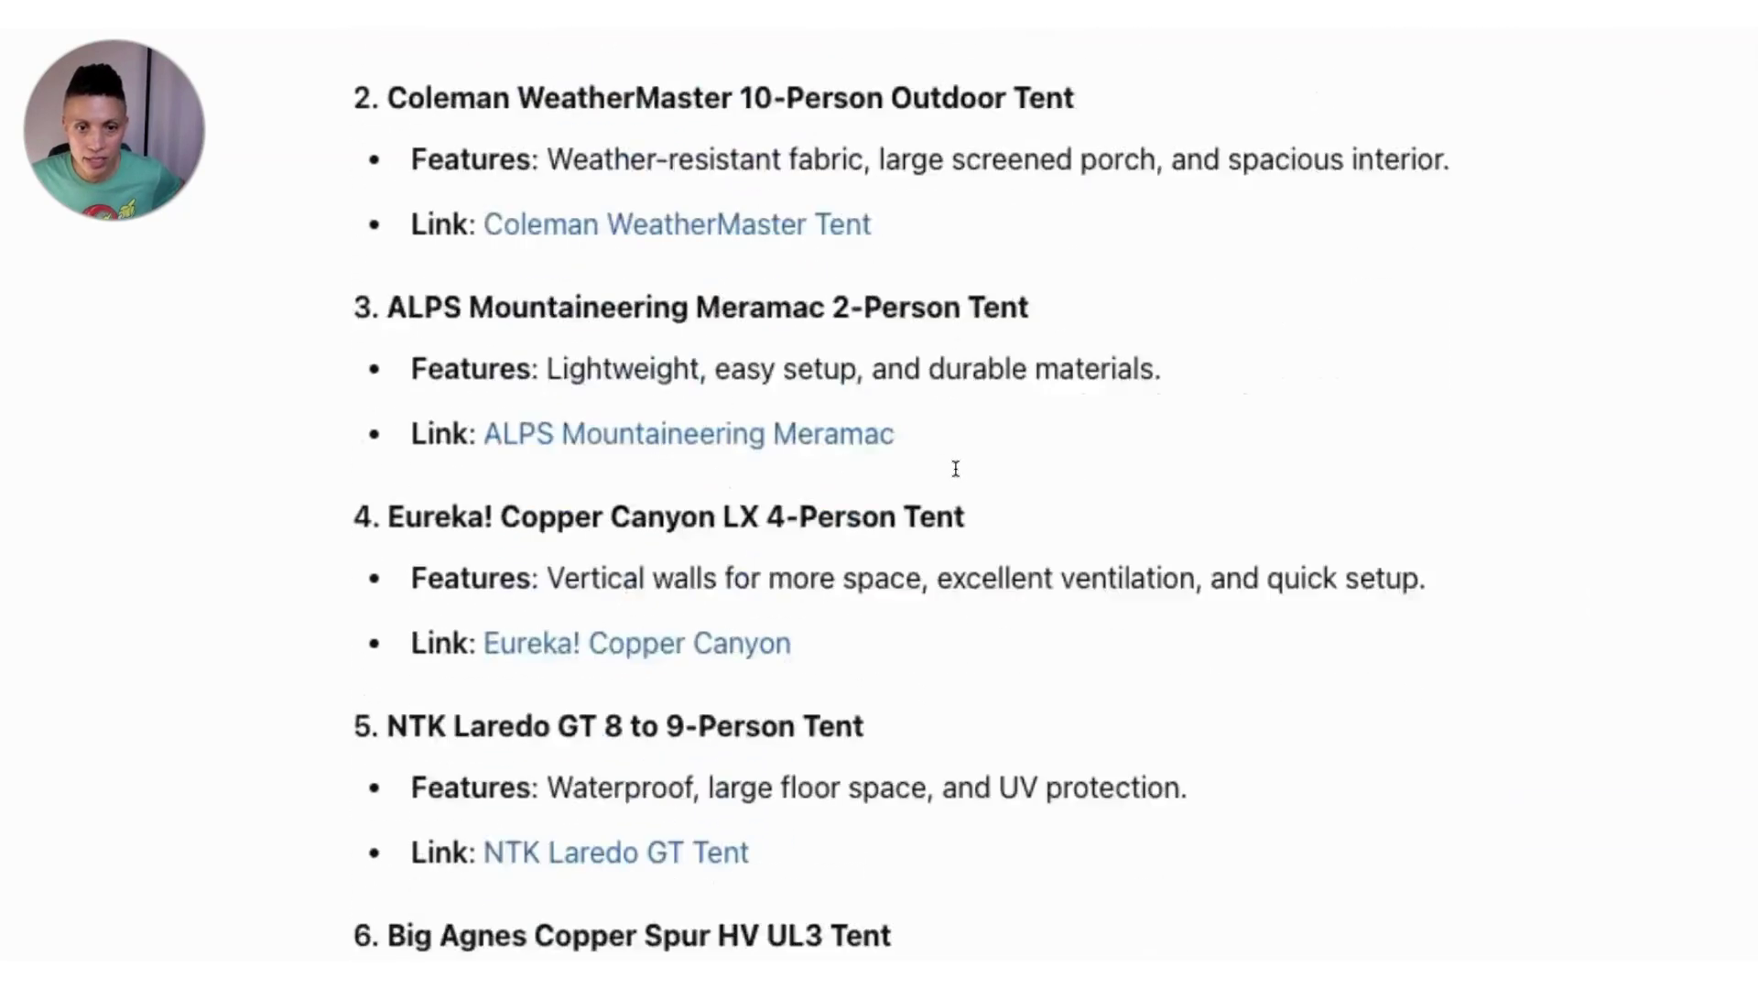
{"action": "scroll", "coordinate": [955, 469], "scroll_direction": "down", "scroll_amount": 20}
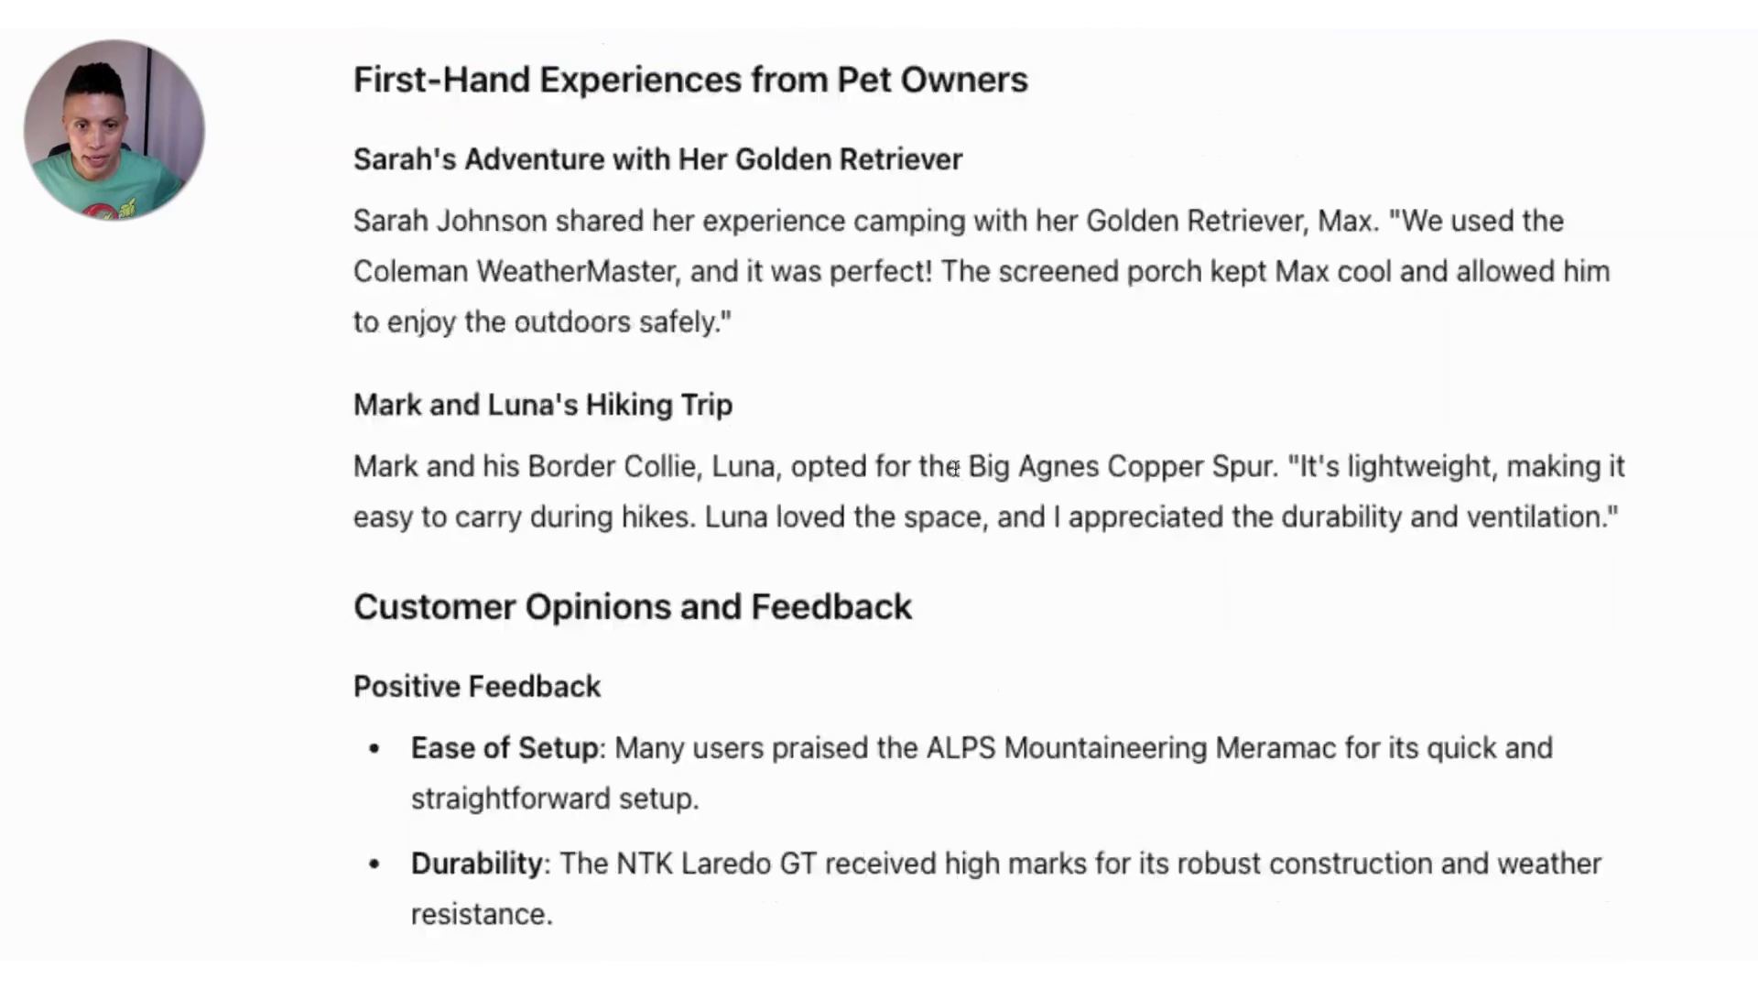
{"action": "scroll", "coordinate": [955, 468], "scroll_direction": "down", "scroll_amount": 5}
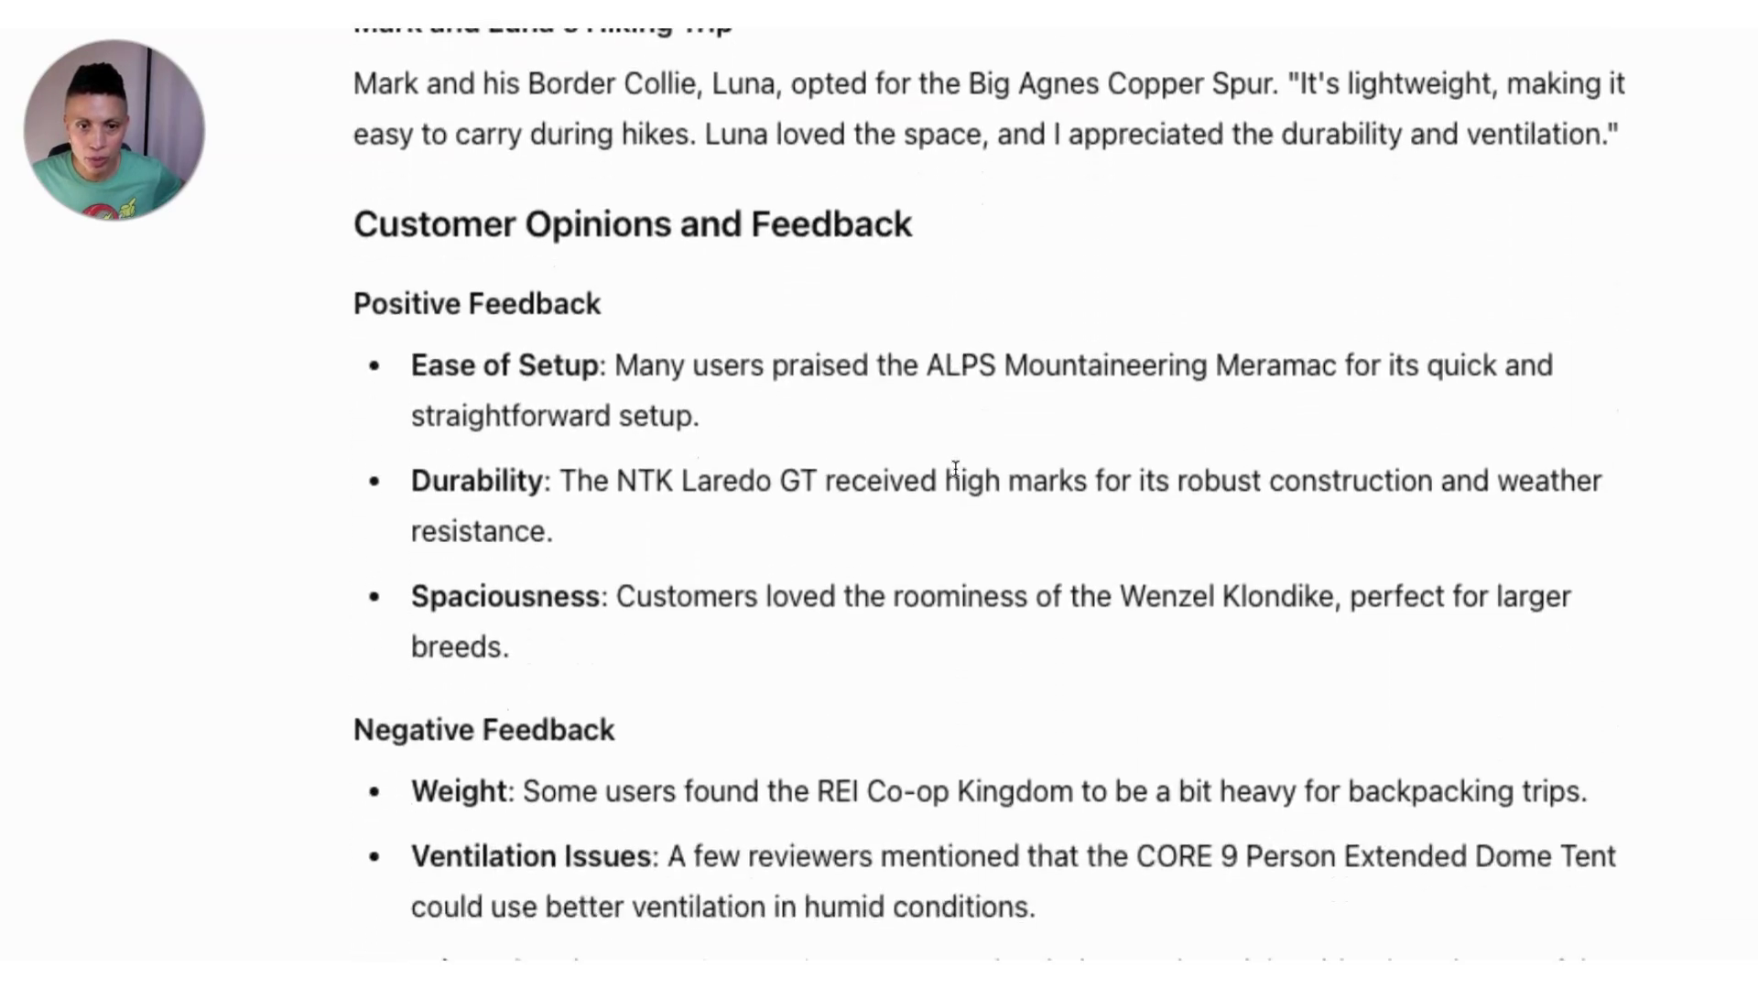
{"action": "scroll", "coordinate": [955, 469], "scroll_direction": "down", "scroll_amount": 16}
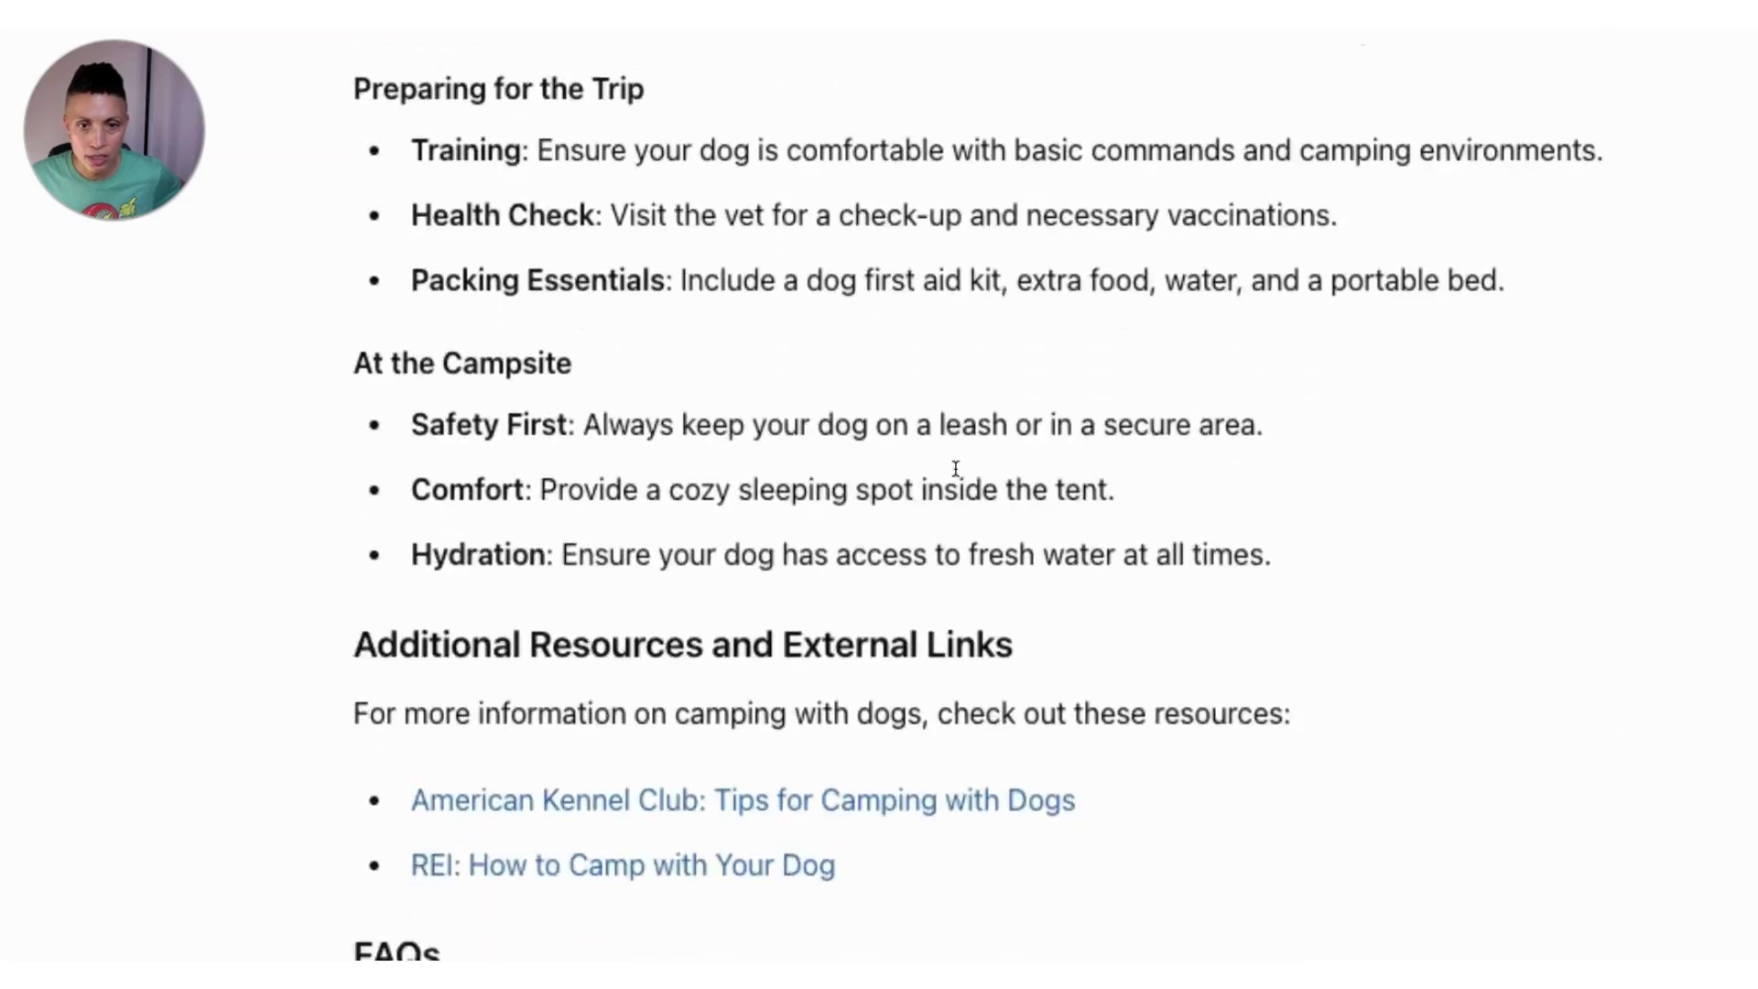
{"action": "scroll", "coordinate": [955, 469], "scroll_direction": "down", "scroll_amount": 4}
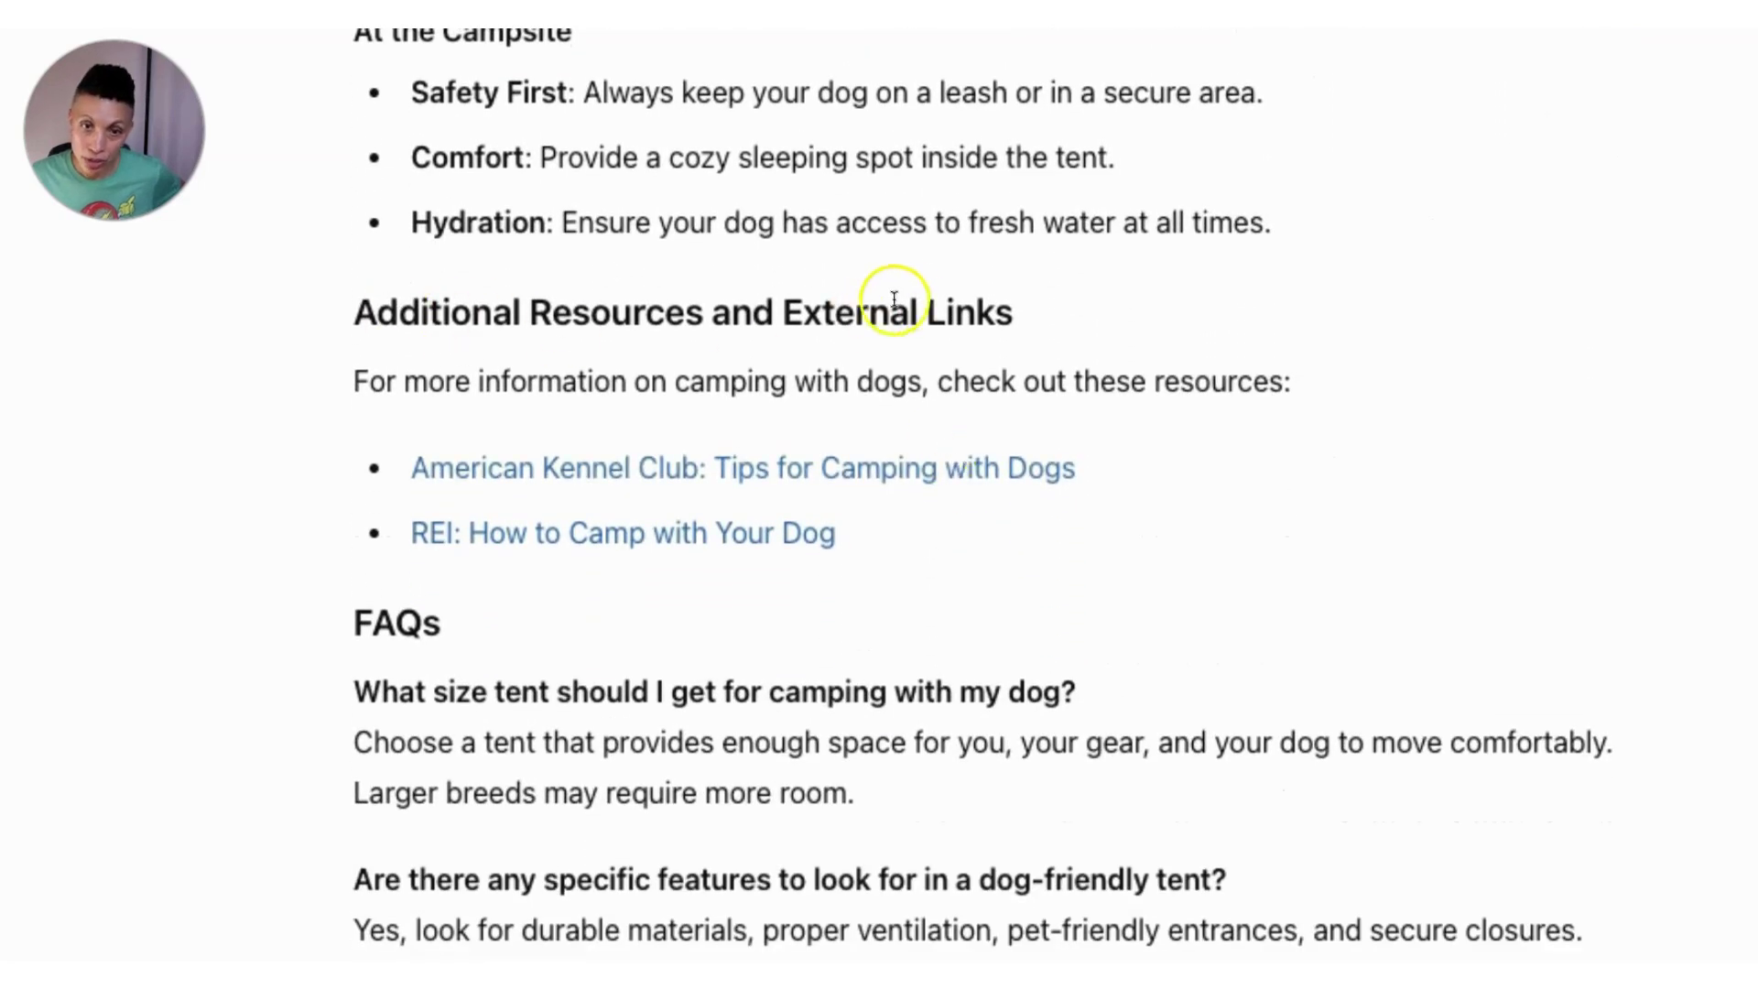
{"action": "scroll", "coordinate": [1154, 636], "scroll_direction": "down", "scroll_amount": 15}
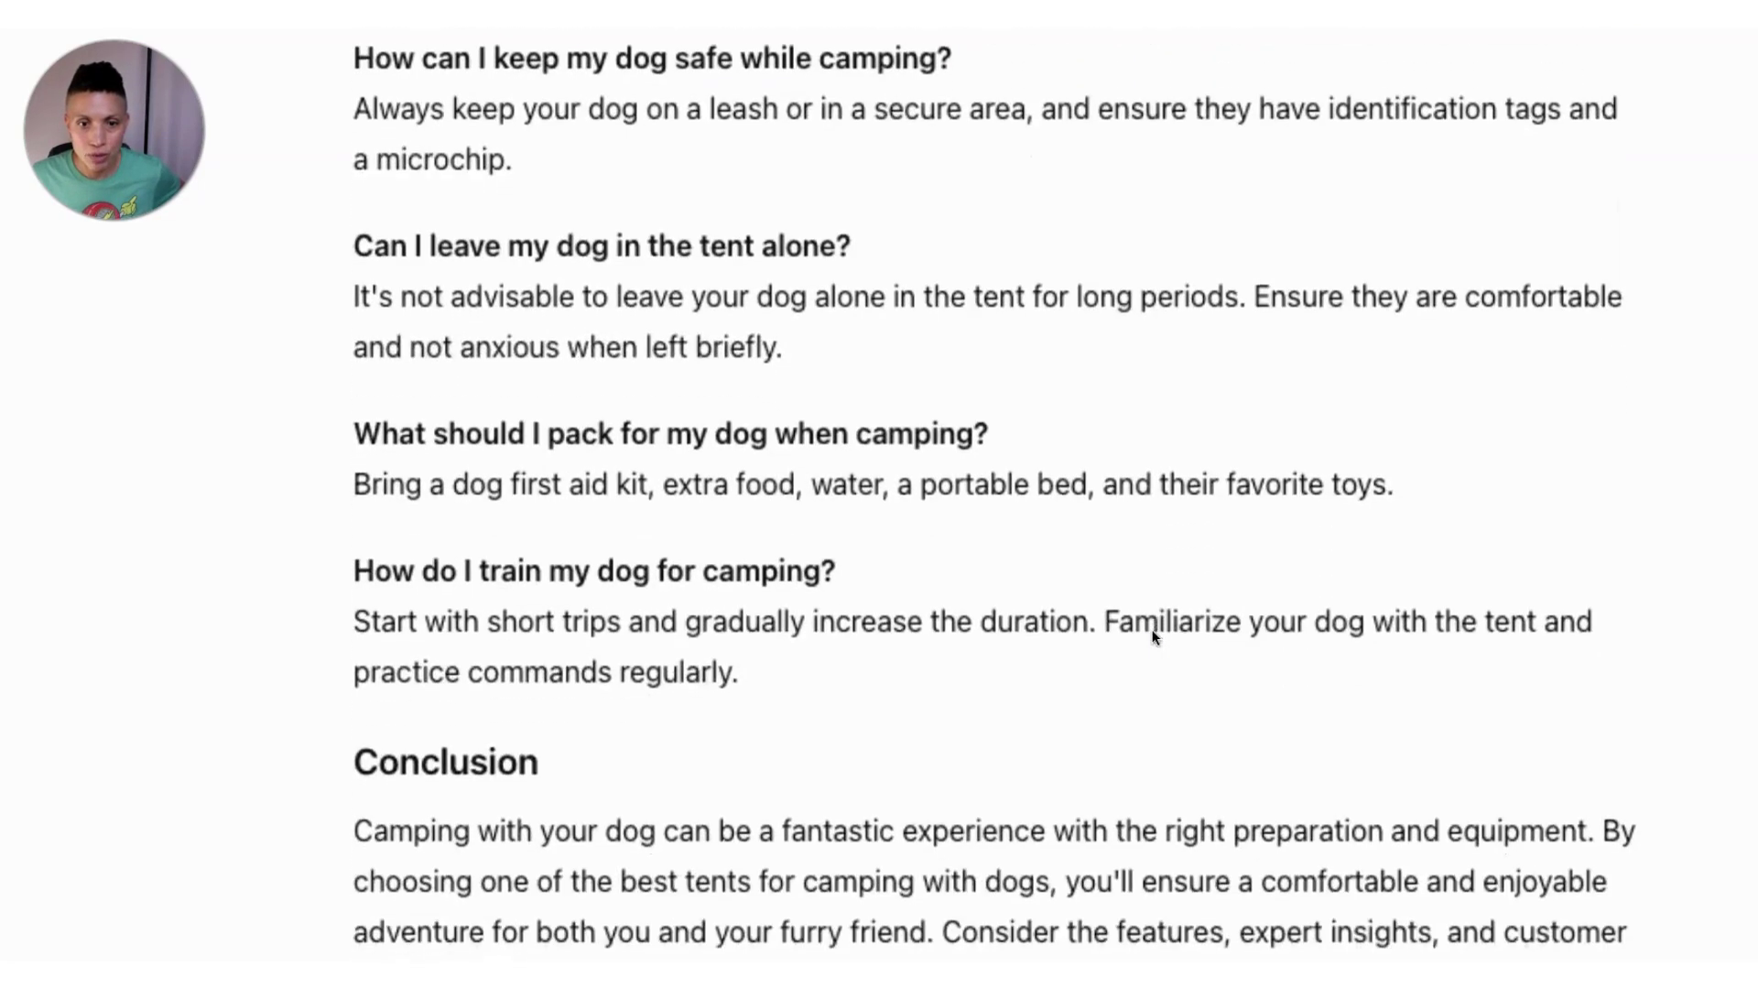
{"action": "scroll", "coordinate": [1154, 636], "scroll_direction": "down", "scroll_amount": 3}
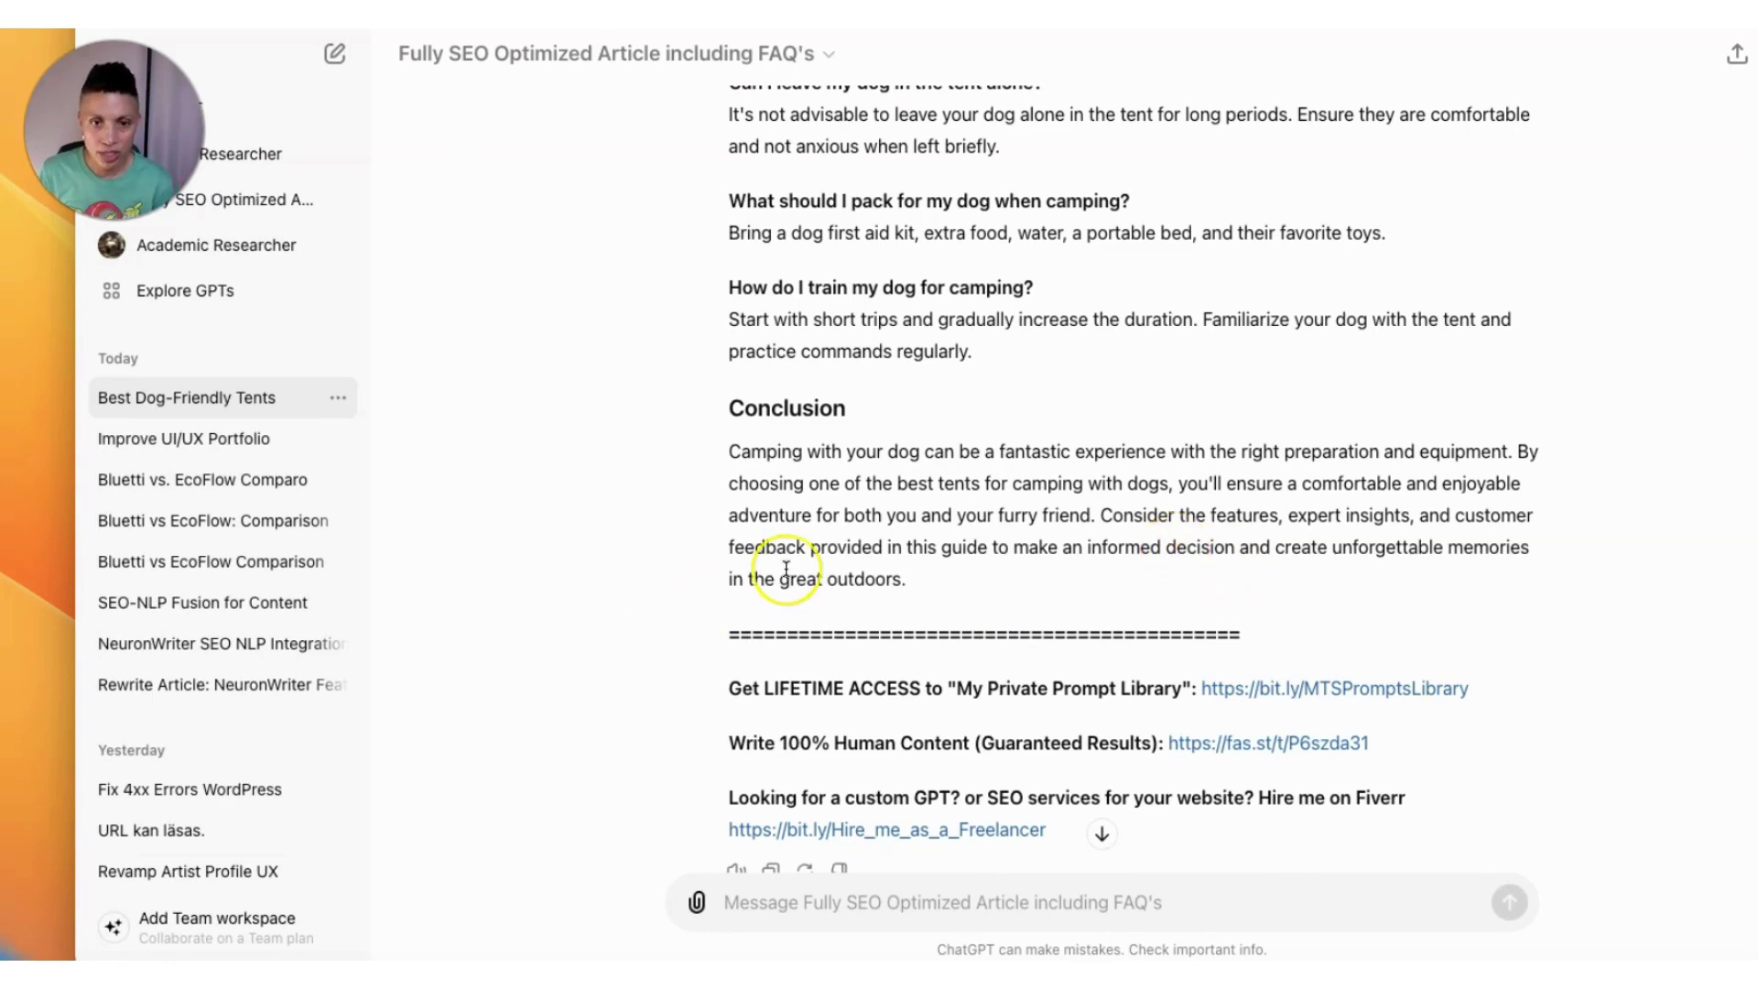
{"action": "scroll", "coordinate": [786, 568], "scroll_direction": "up", "scroll_amount": 6}
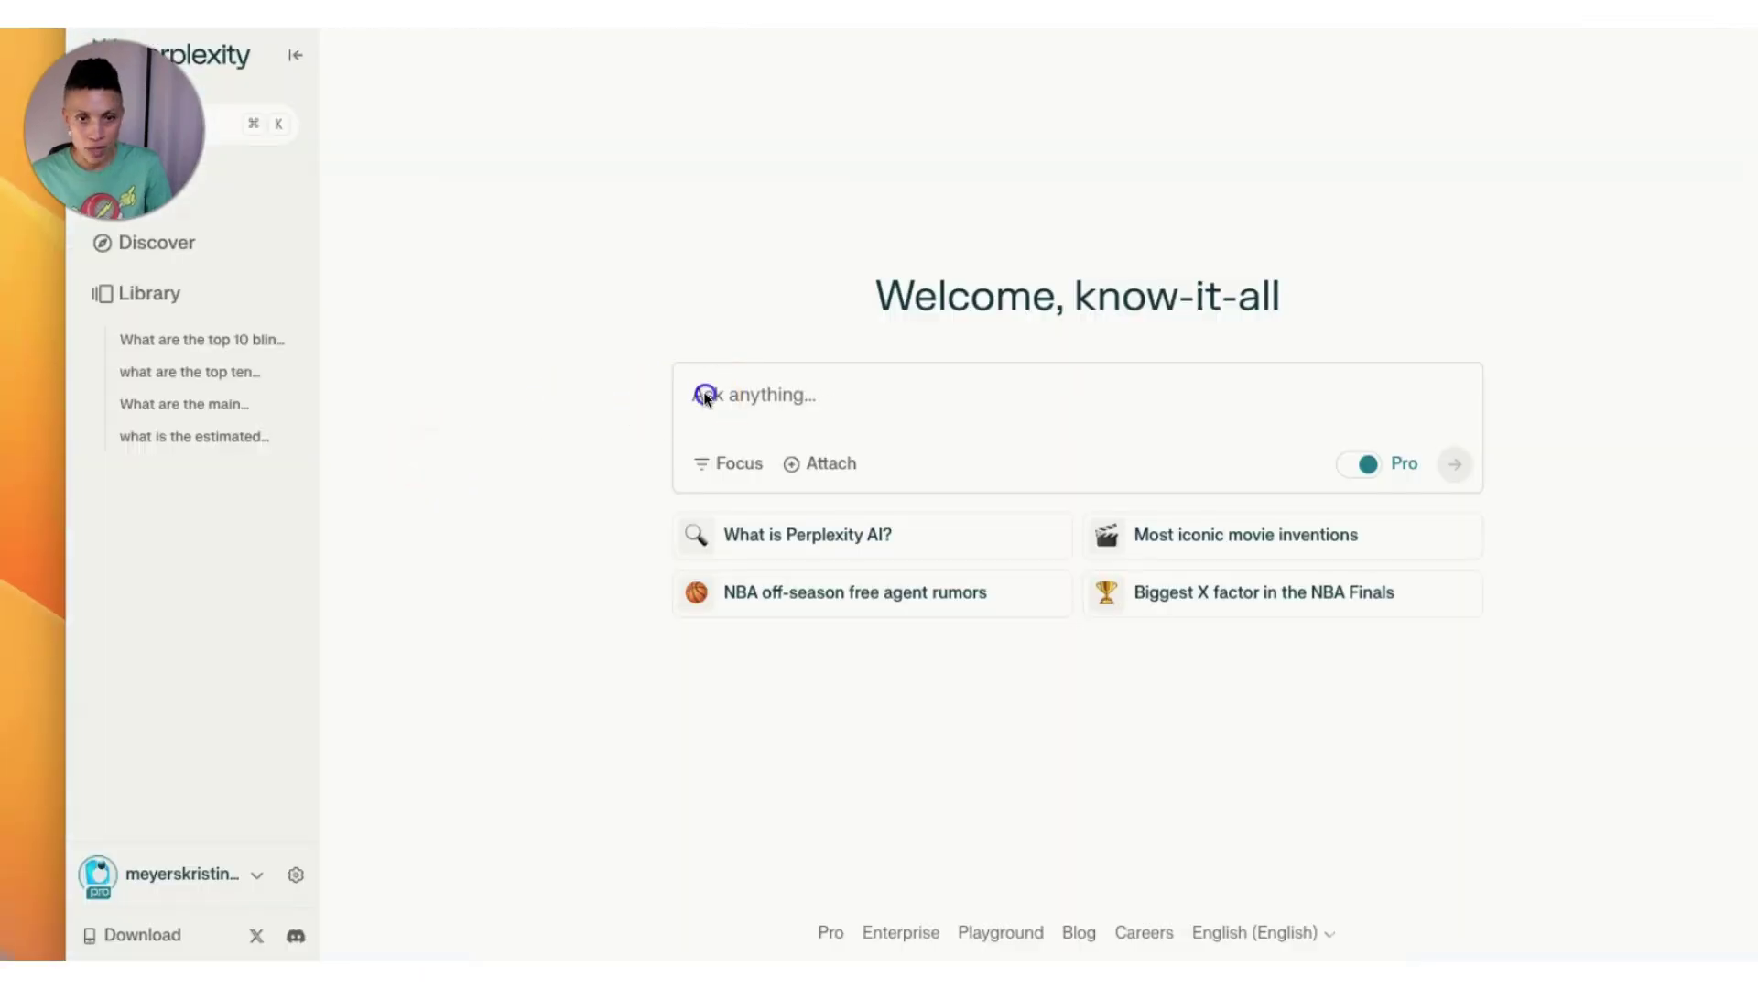
With Pro search on, paste the full SEO article prompt into Perplexity and submit it.
{"action": "left_click", "coordinate": [703, 392]}
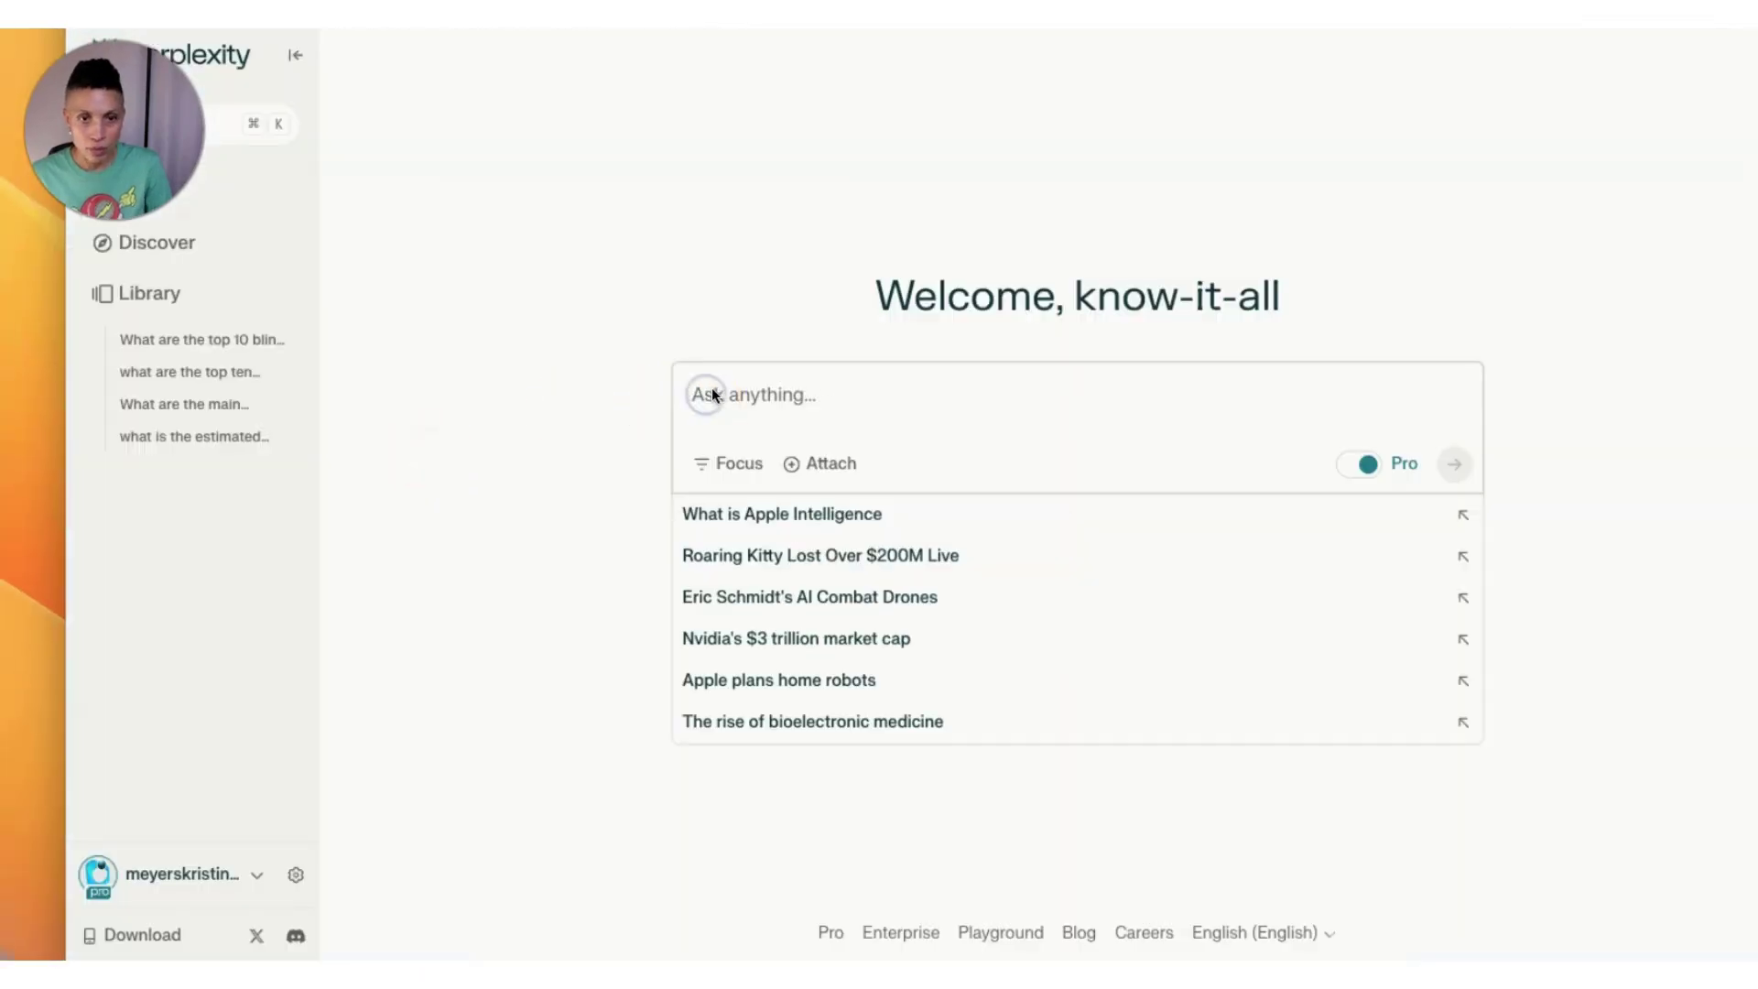
{"action": "left_click", "coordinate": [606, 358]}
{"action": "left_click", "coordinate": [1410, 461]}
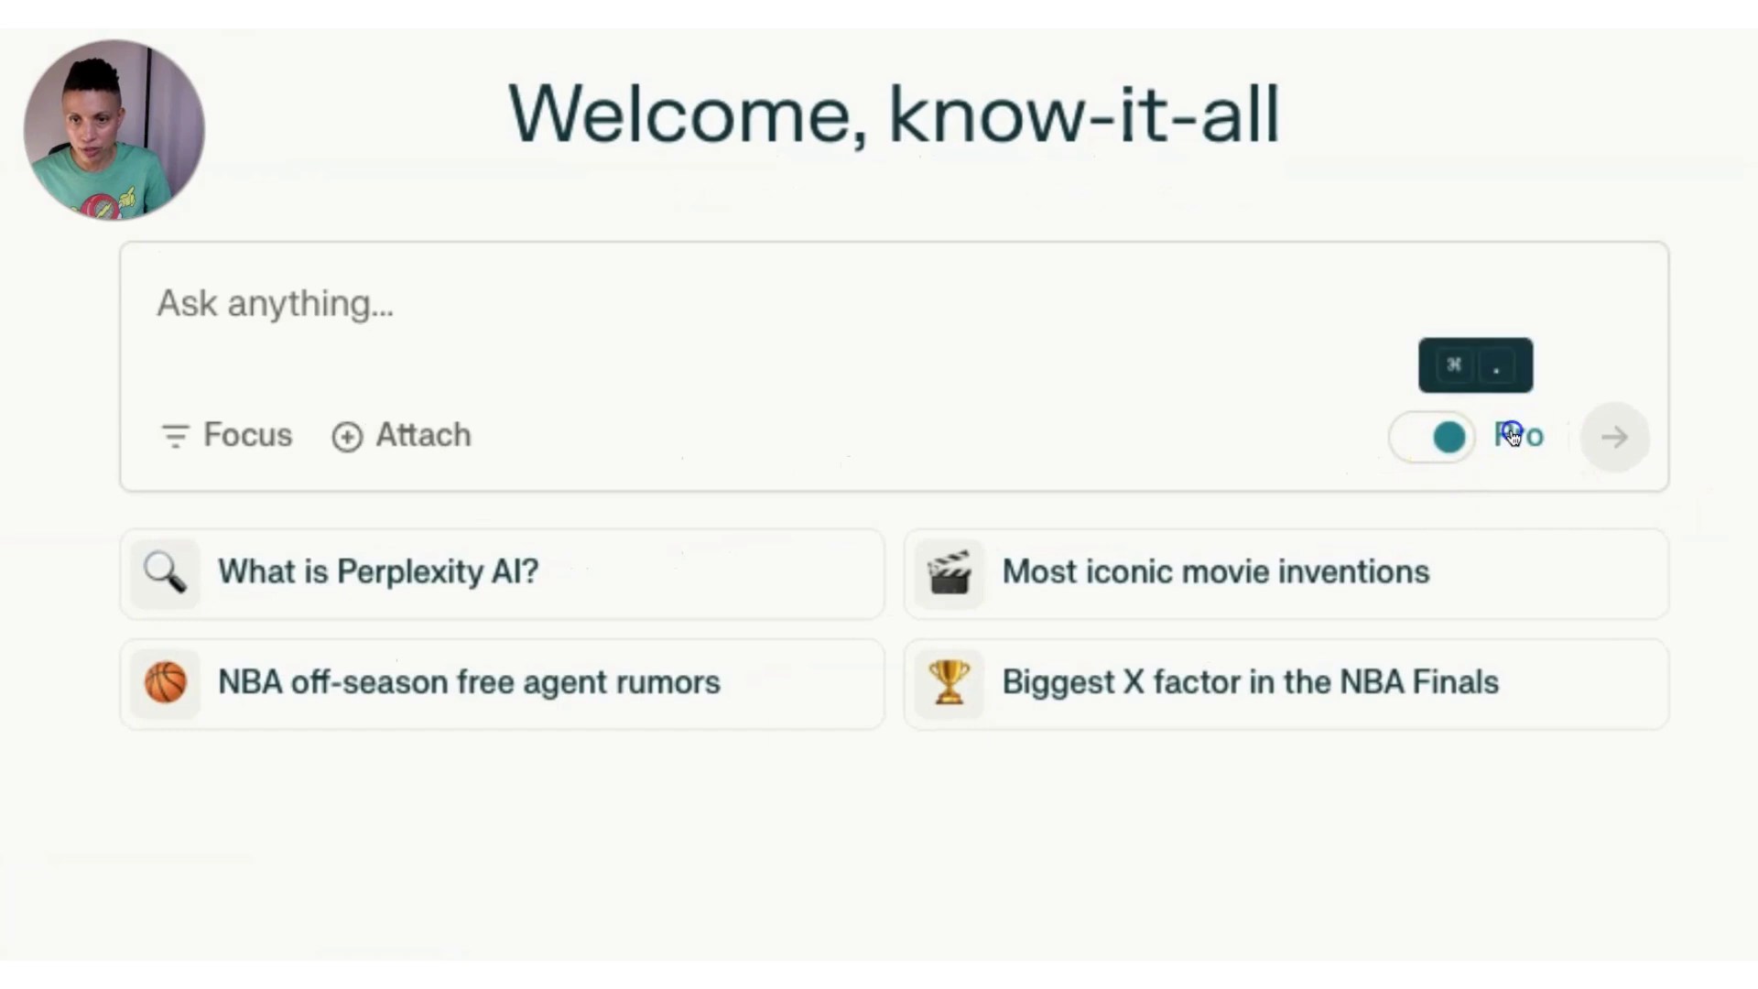
{"action": "left_click", "coordinate": [1444, 437]}
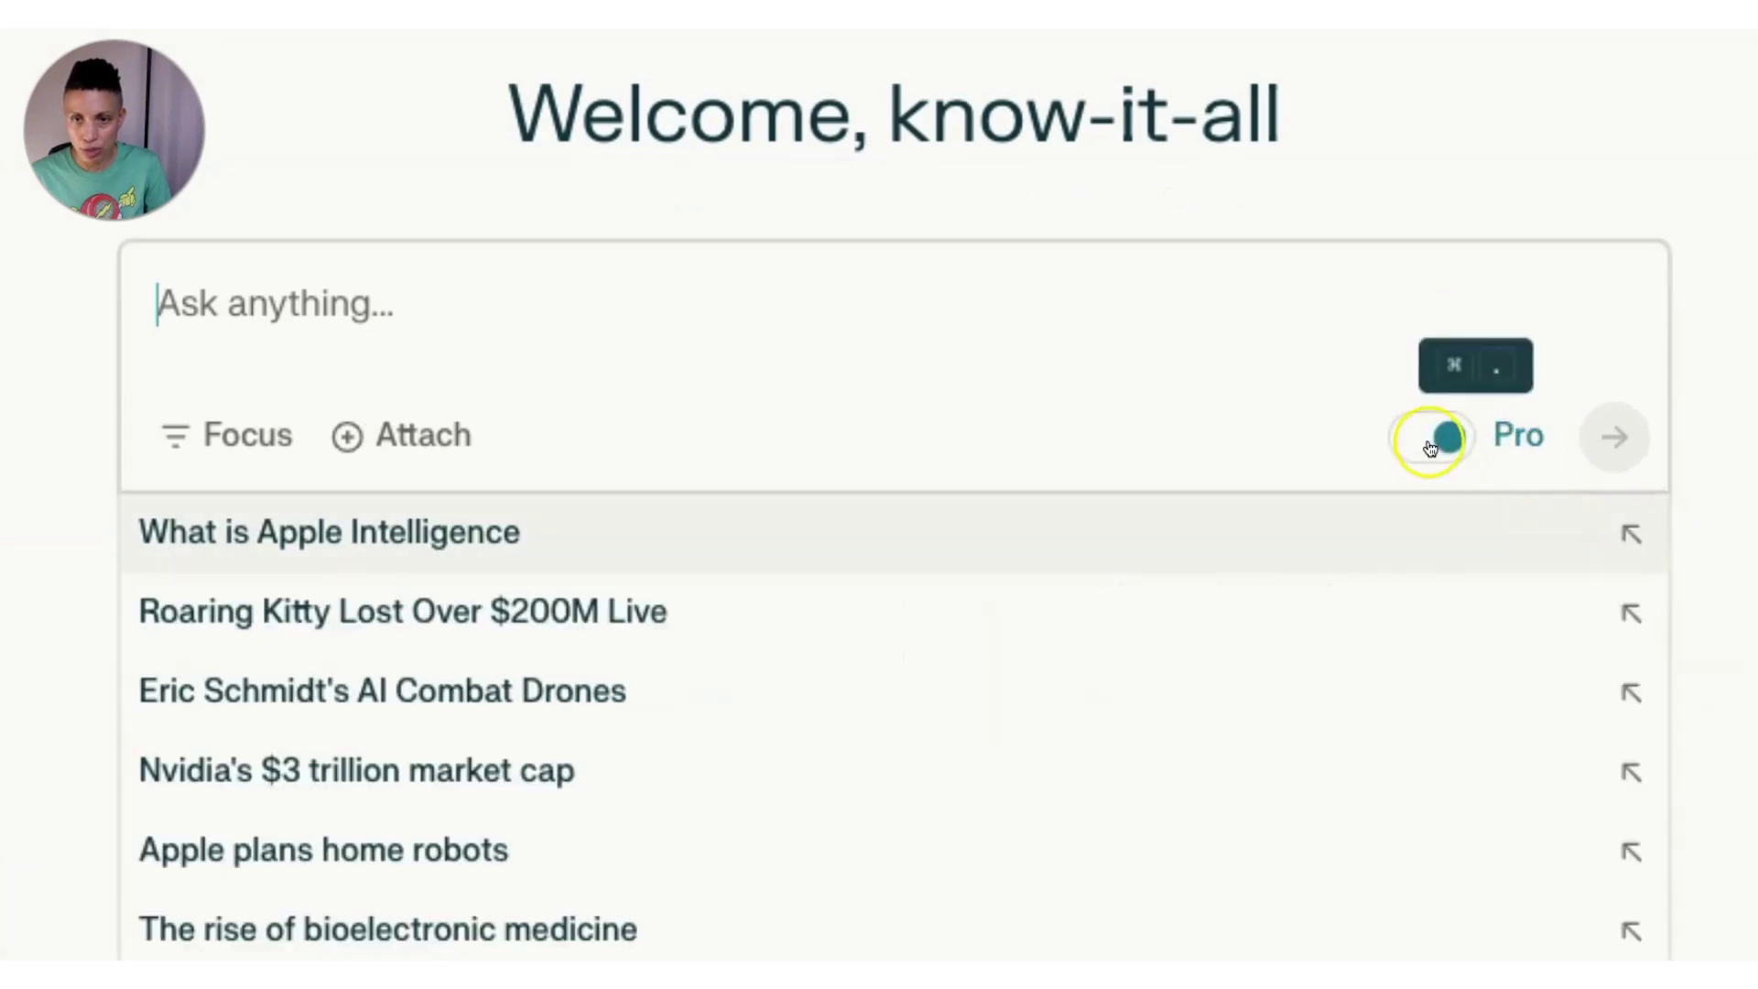
{"action": "key", "text": "ctrl+v"}
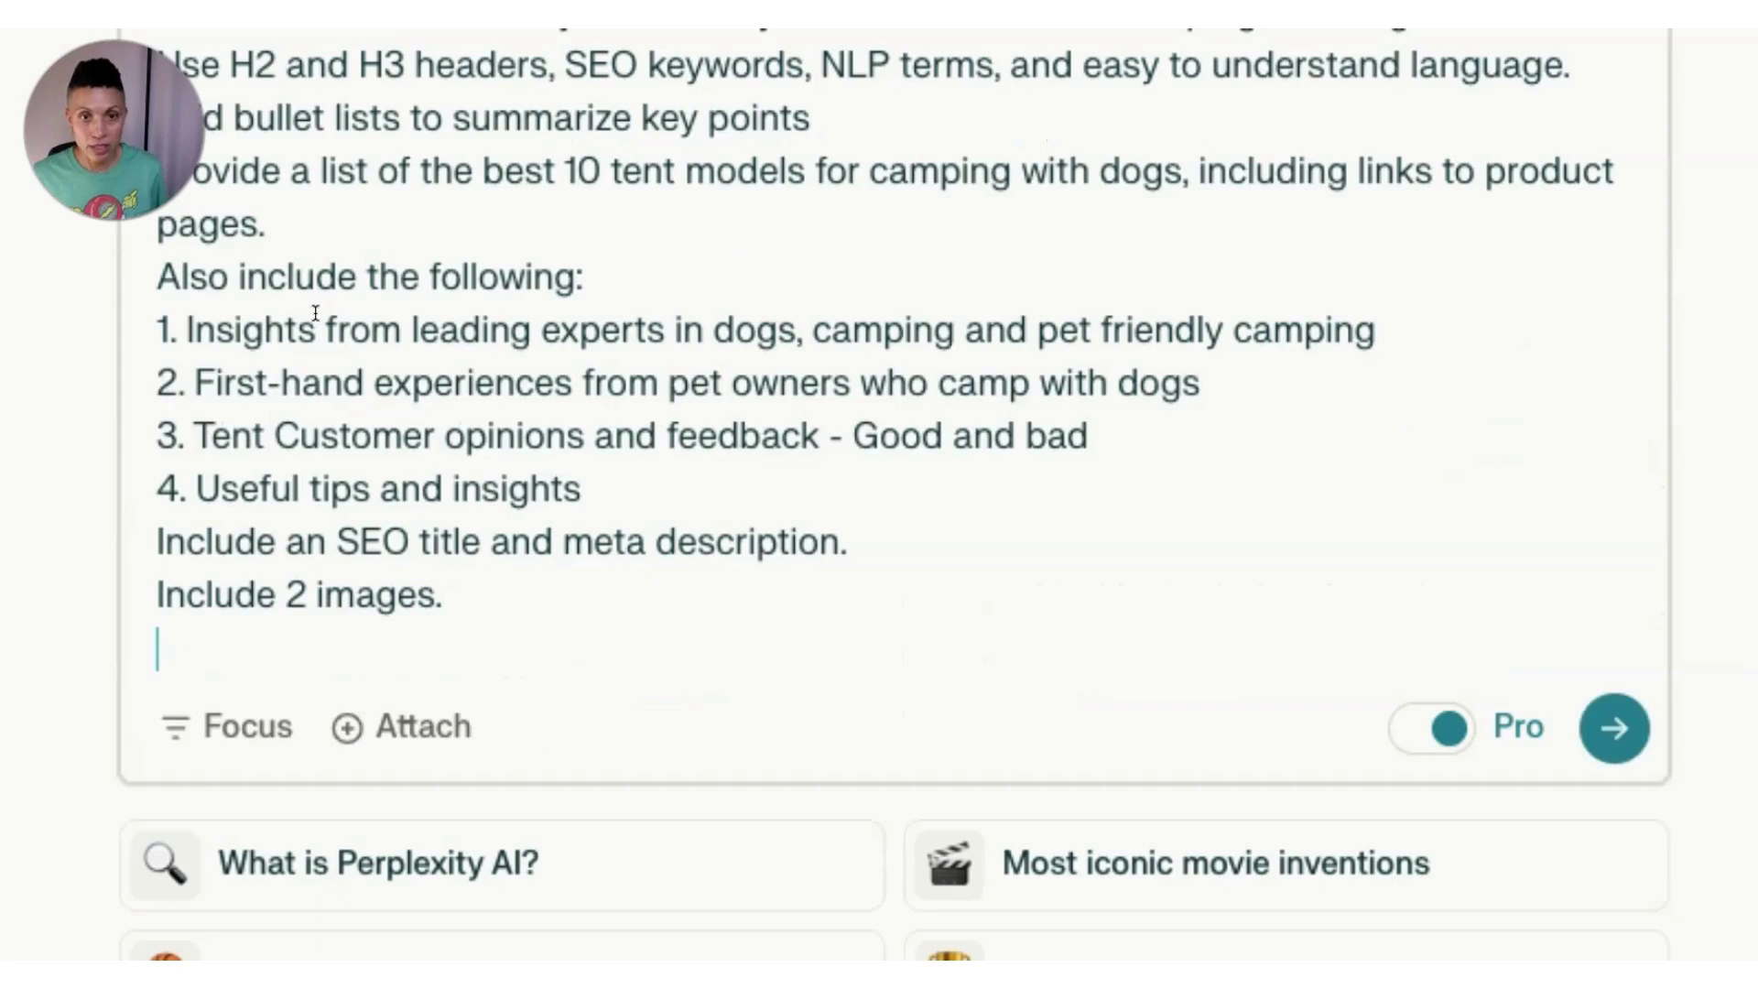
{"action": "left_click", "coordinate": [1614, 728]}
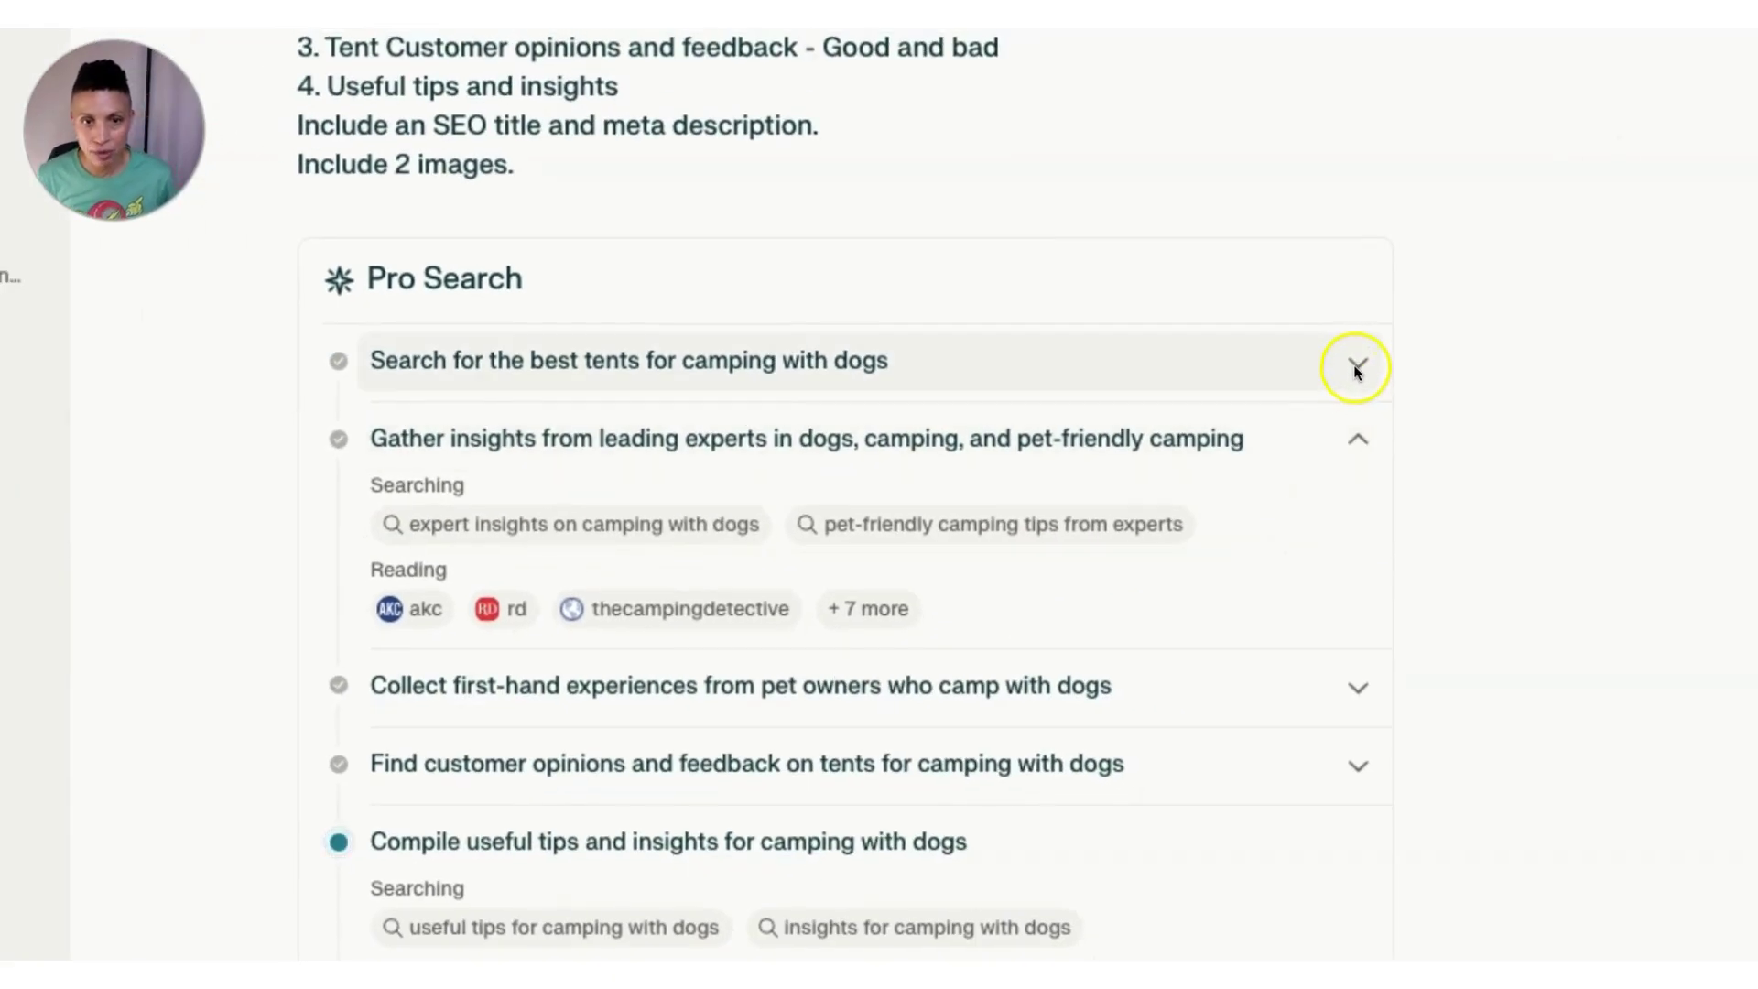
Expand the tent search step's sources and scroll through the returned article.
{"action": "left_click", "coordinate": [1355, 366]}
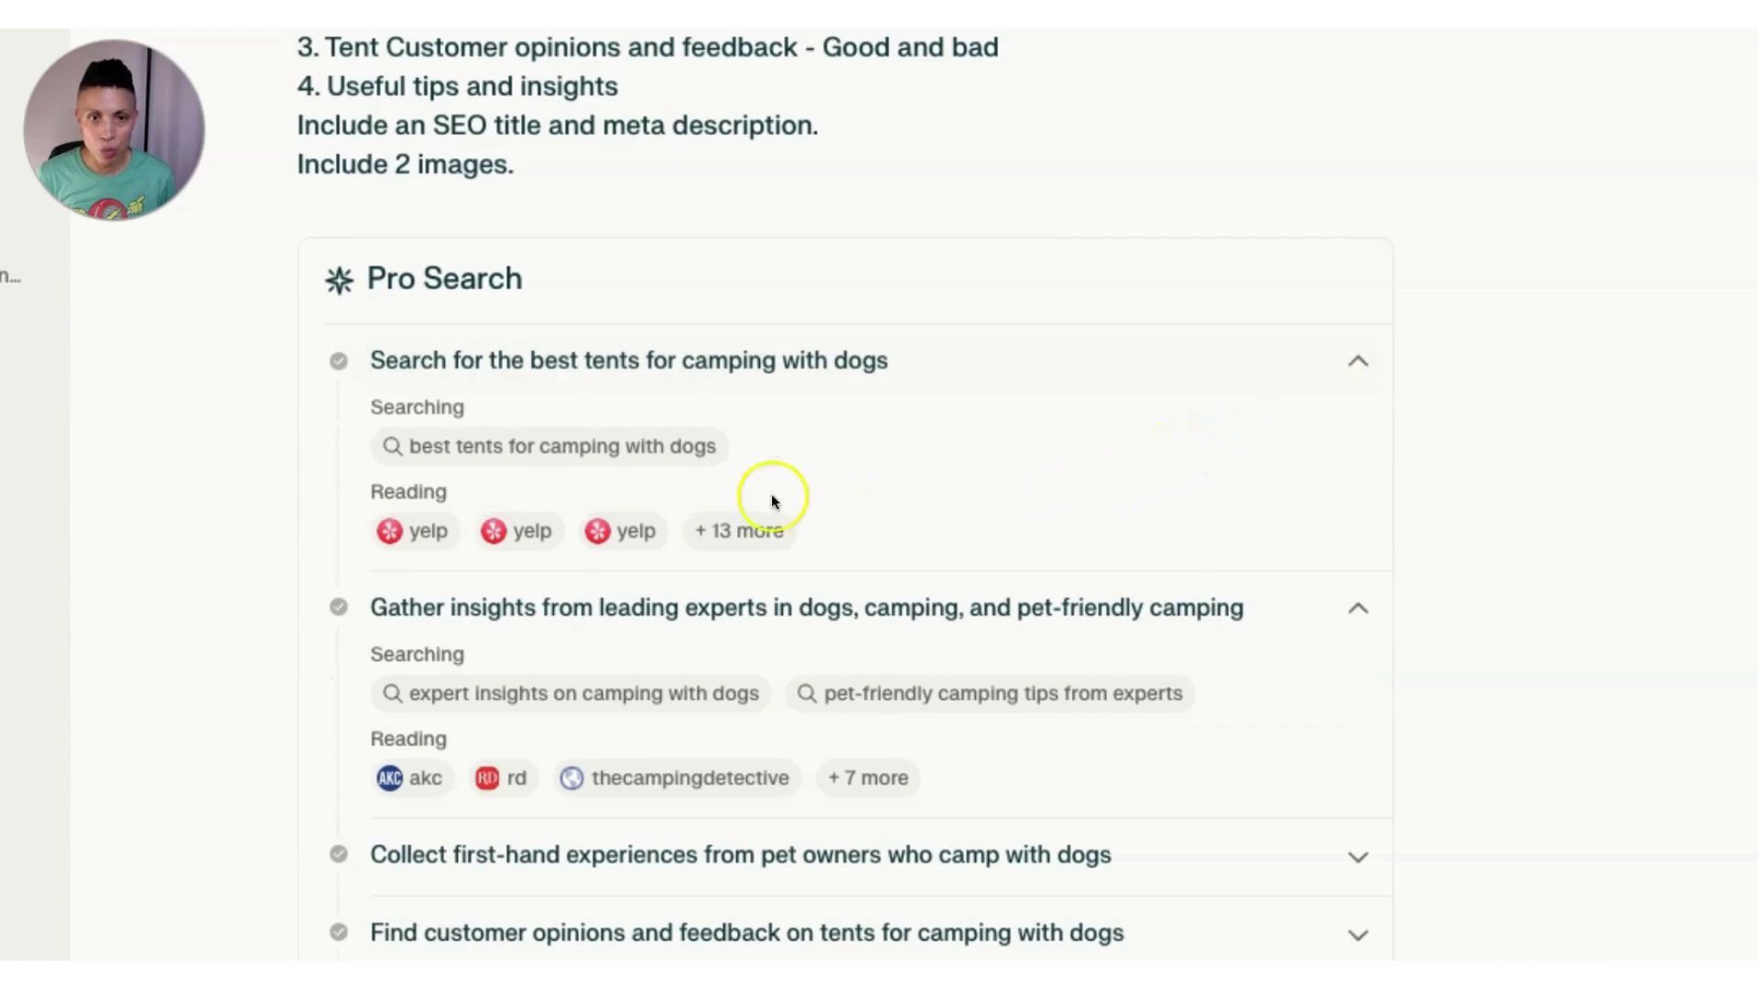
{"action": "scroll", "coordinate": [1161, 547], "scroll_direction": "down", "scroll_amount": 2}
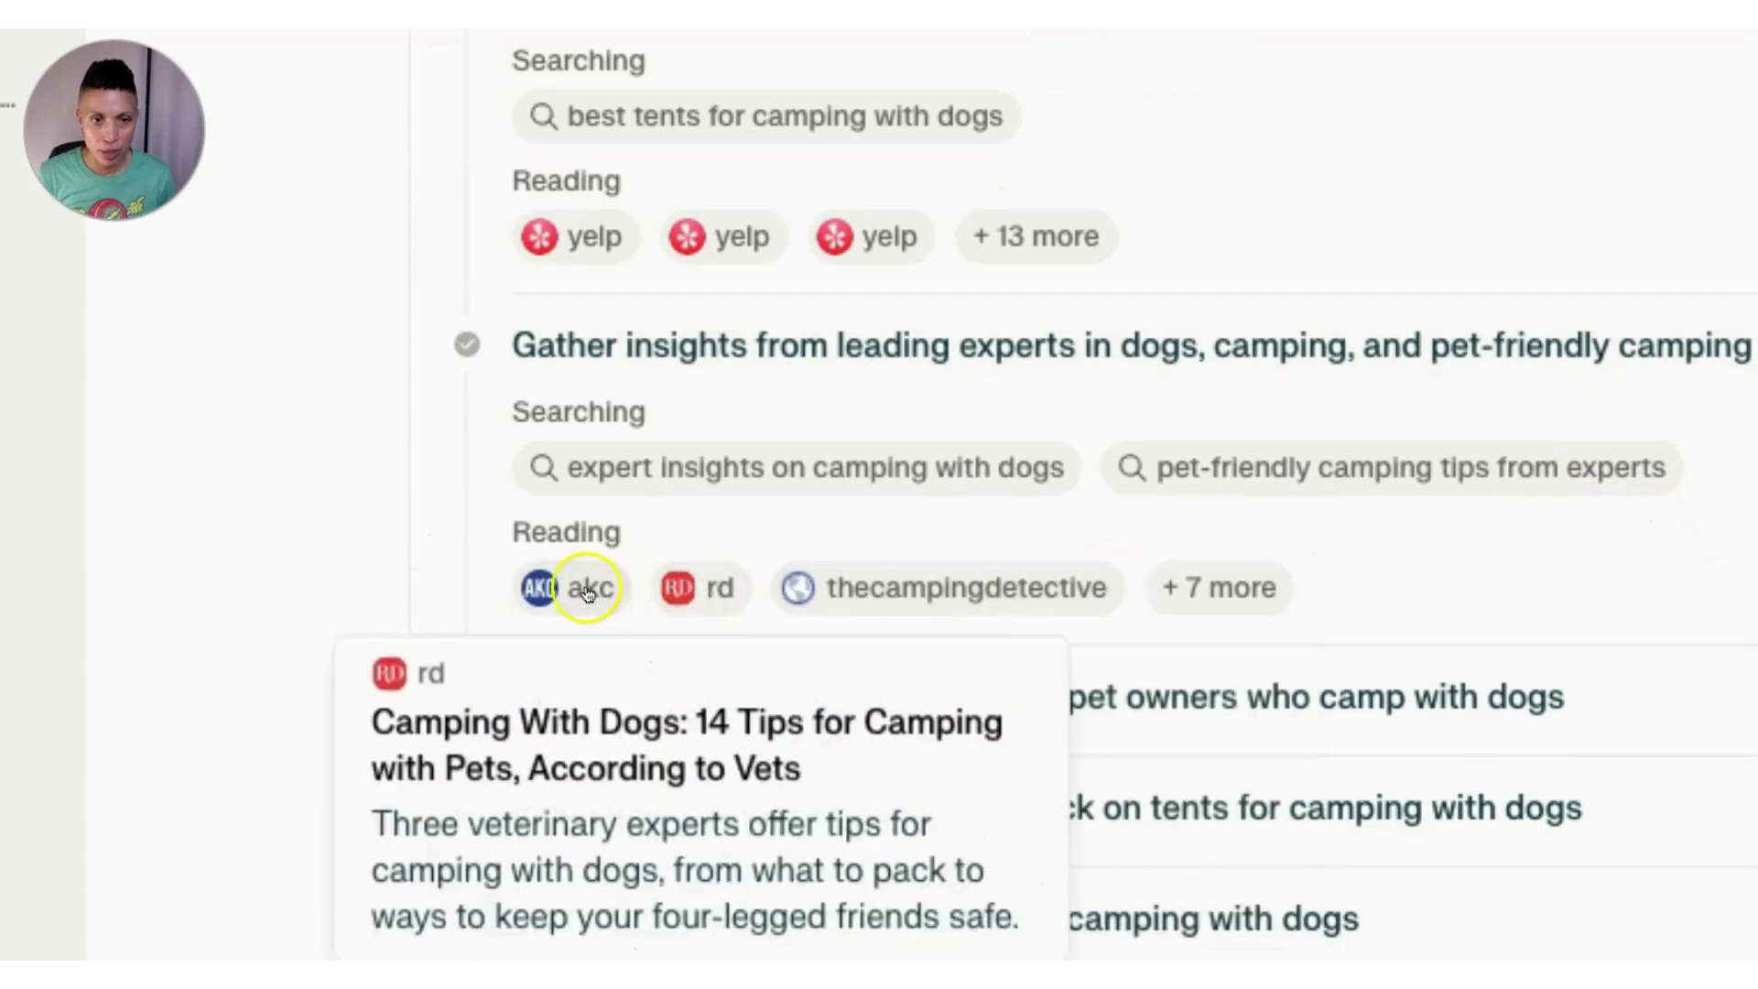
{"action": "mouse_move", "coordinate": [566, 591]}
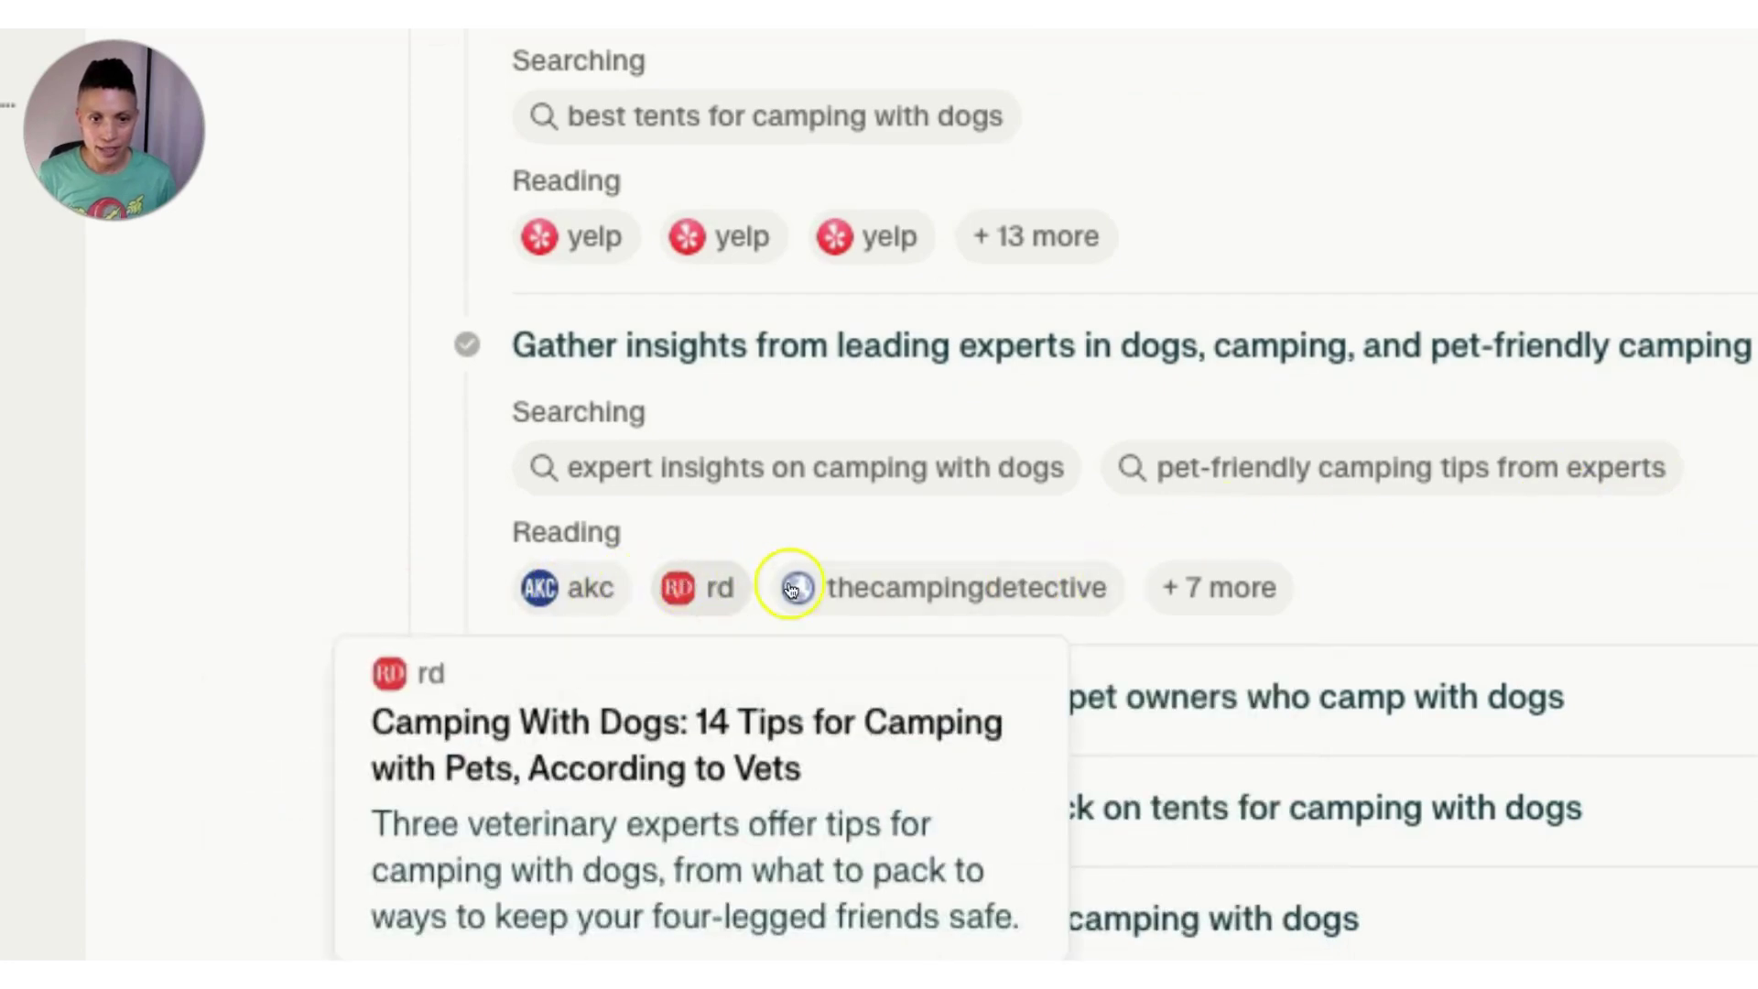
{"action": "mouse_move", "coordinate": [854, 589]}
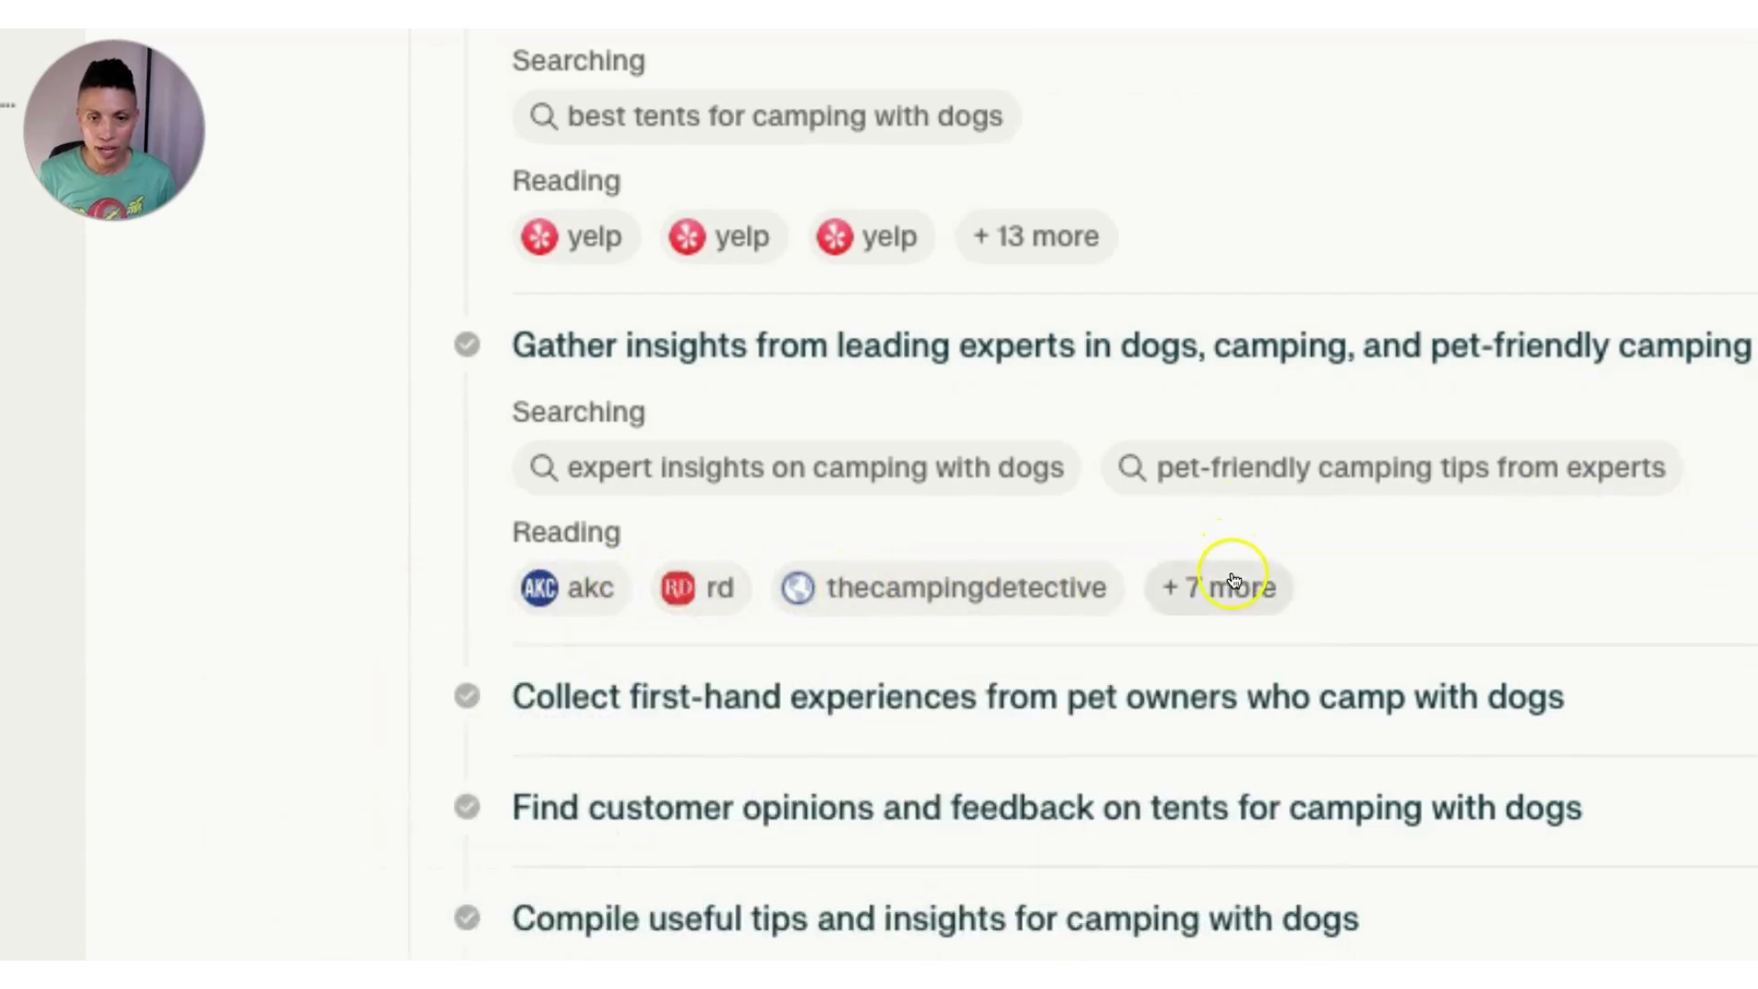
{"action": "scroll", "coordinate": [1567, 537], "scroll_direction": "down", "scroll_amount": 1}
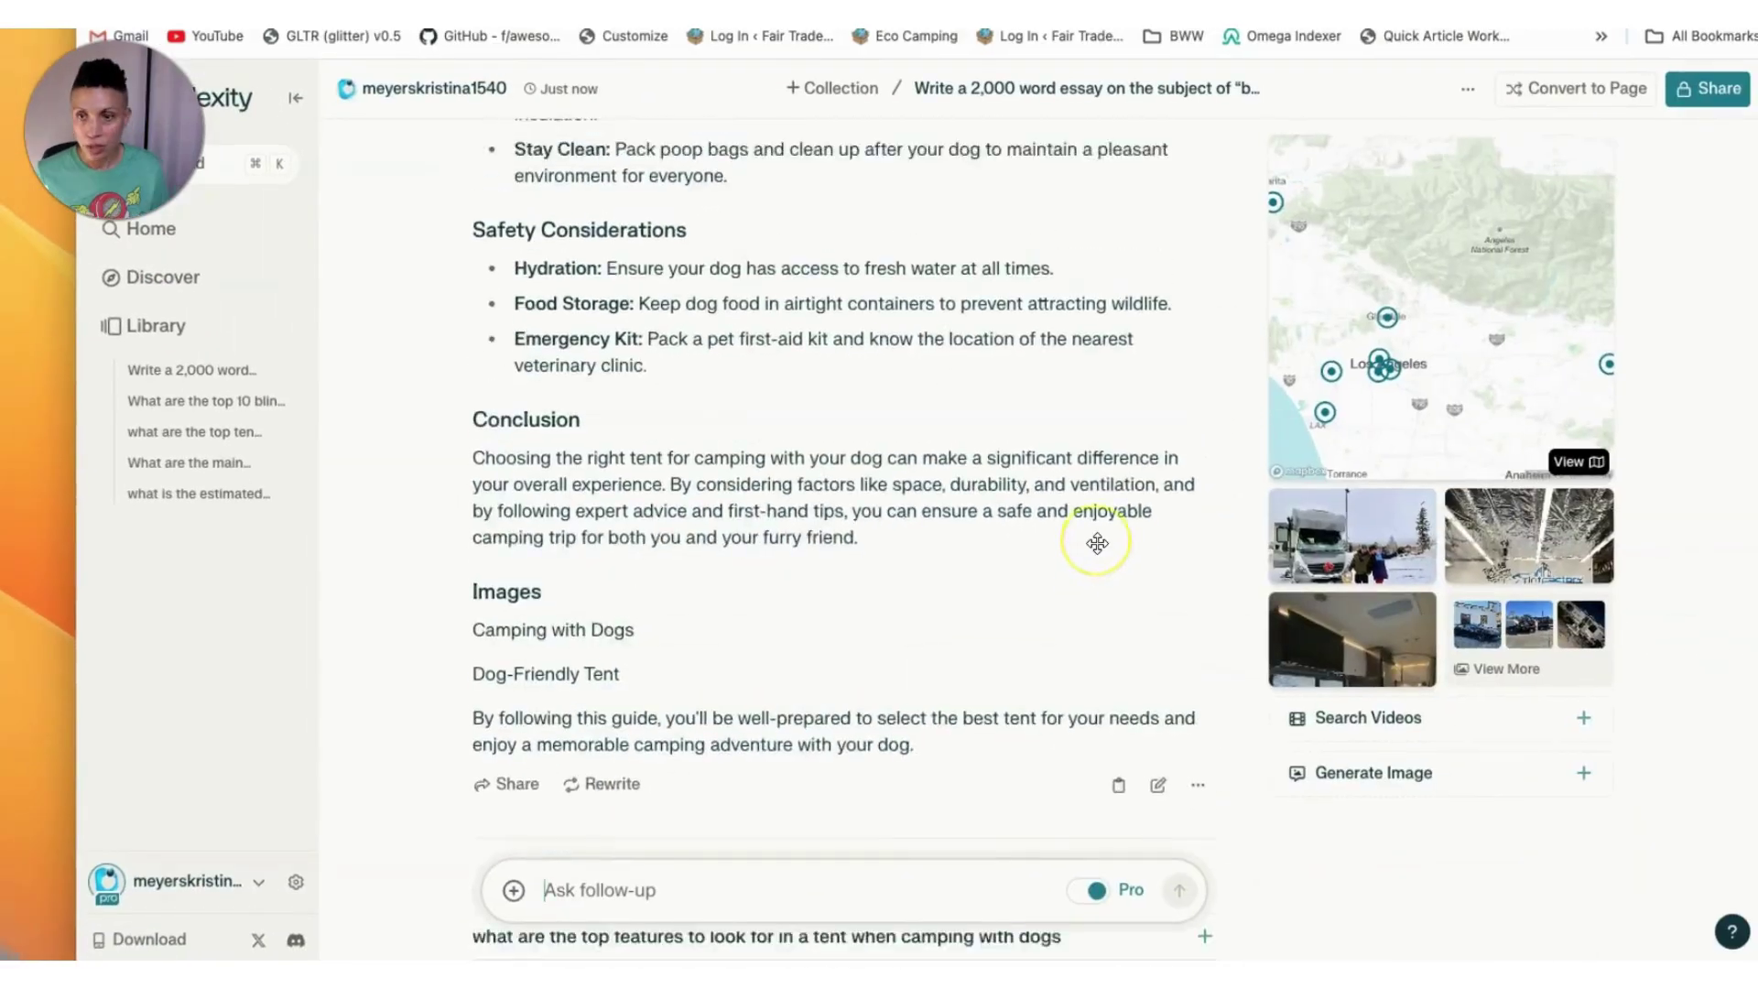
{"action": "scroll", "coordinate": [1097, 540], "scroll_direction": "up", "scroll_amount": 15}
{"action": "scroll", "coordinate": [1097, 543], "scroll_direction": "up", "scroll_amount": 7}
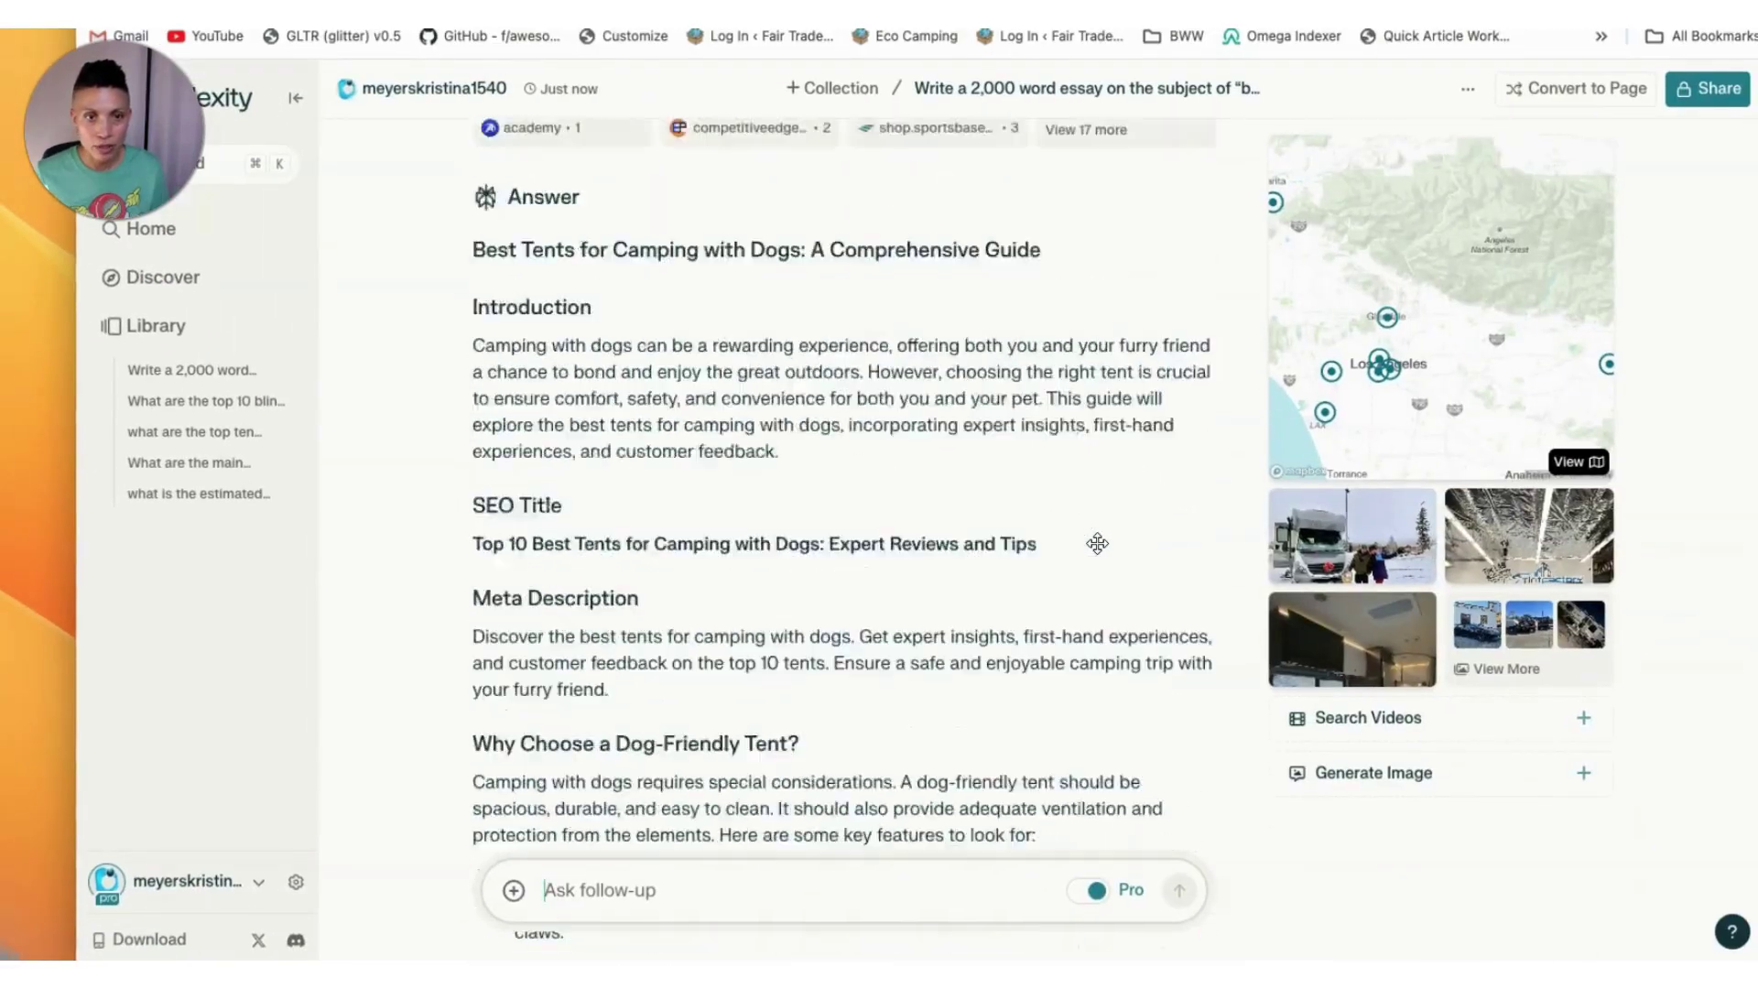
{"action": "scroll", "coordinate": [1096, 543], "scroll_direction": "down", "scroll_amount": 1}
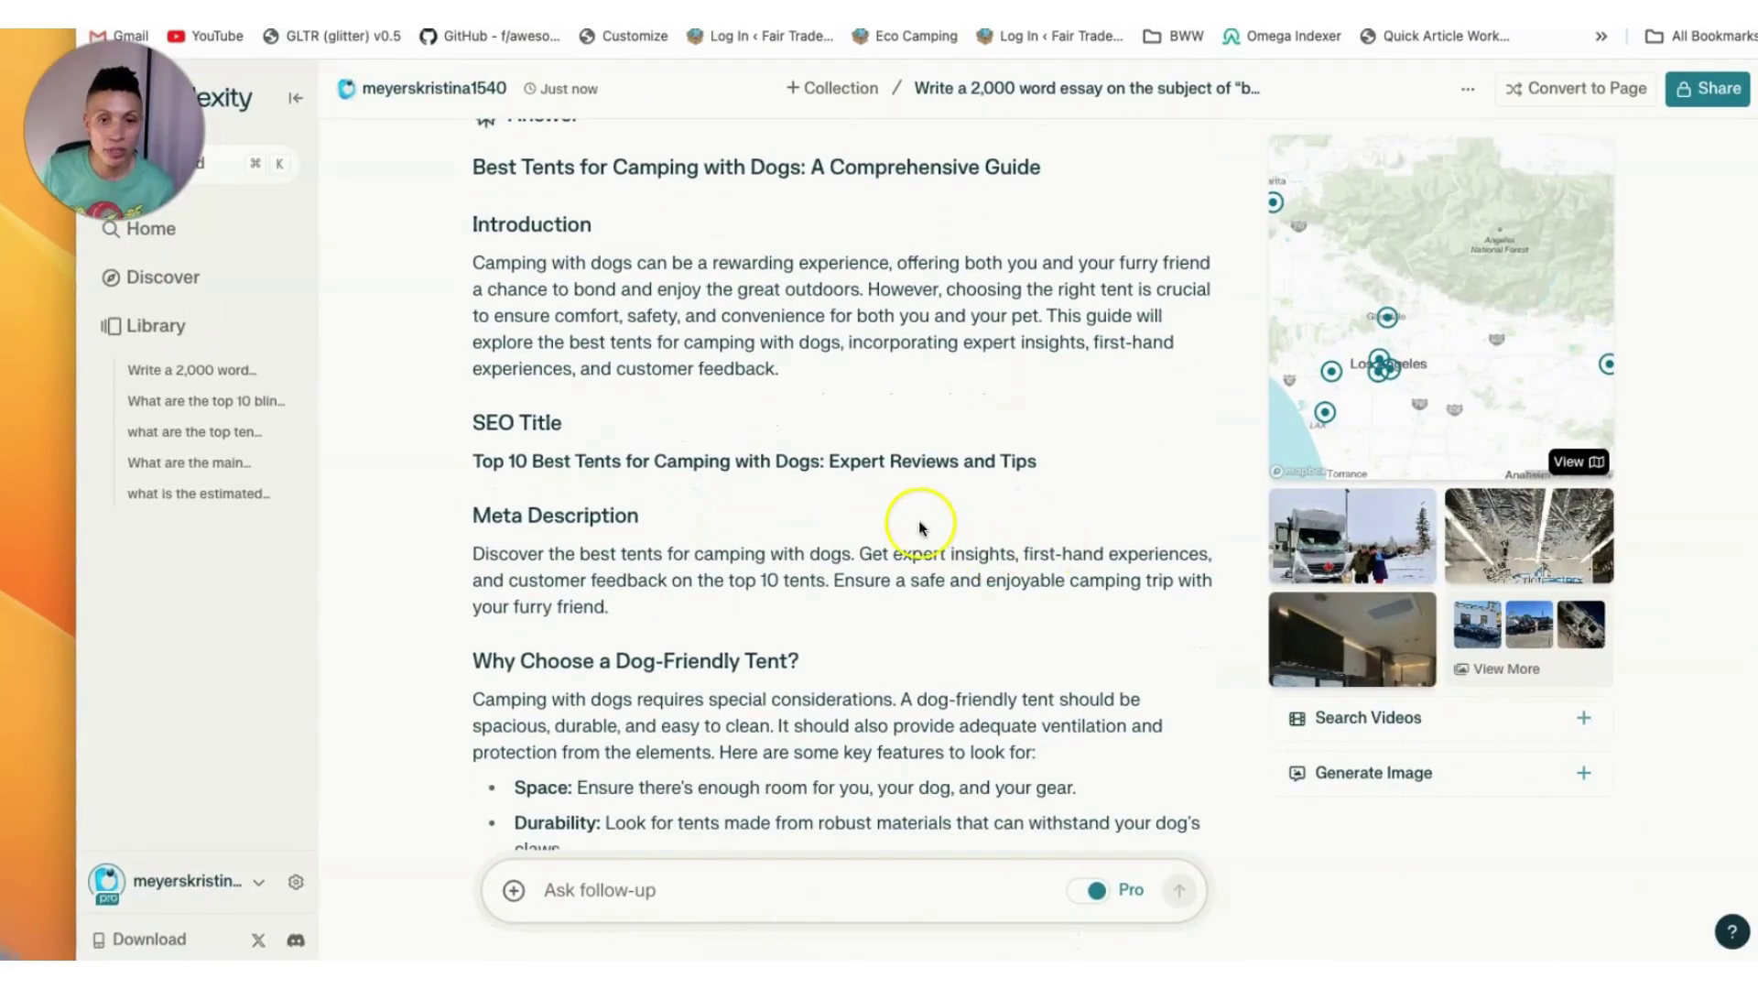
{"action": "scroll", "coordinate": [868, 544], "scroll_direction": "down", "scroll_amount": 5}
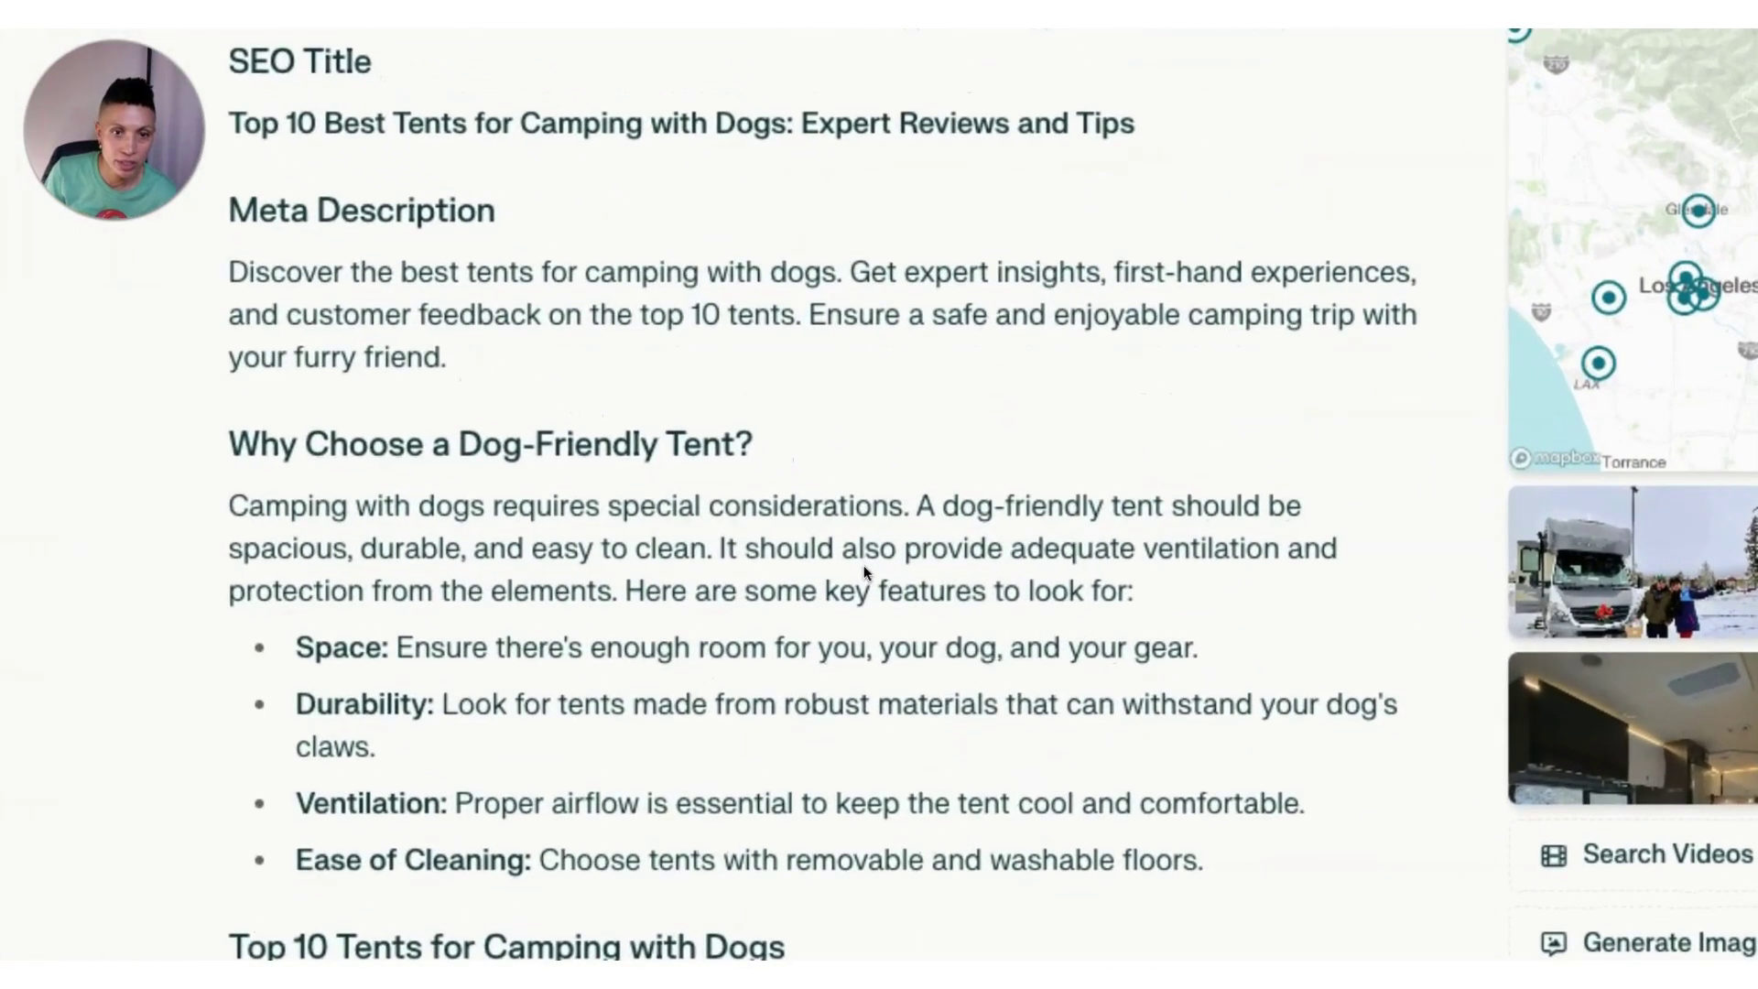
{"action": "scroll", "coordinate": [865, 573], "scroll_direction": "down", "scroll_amount": 5}
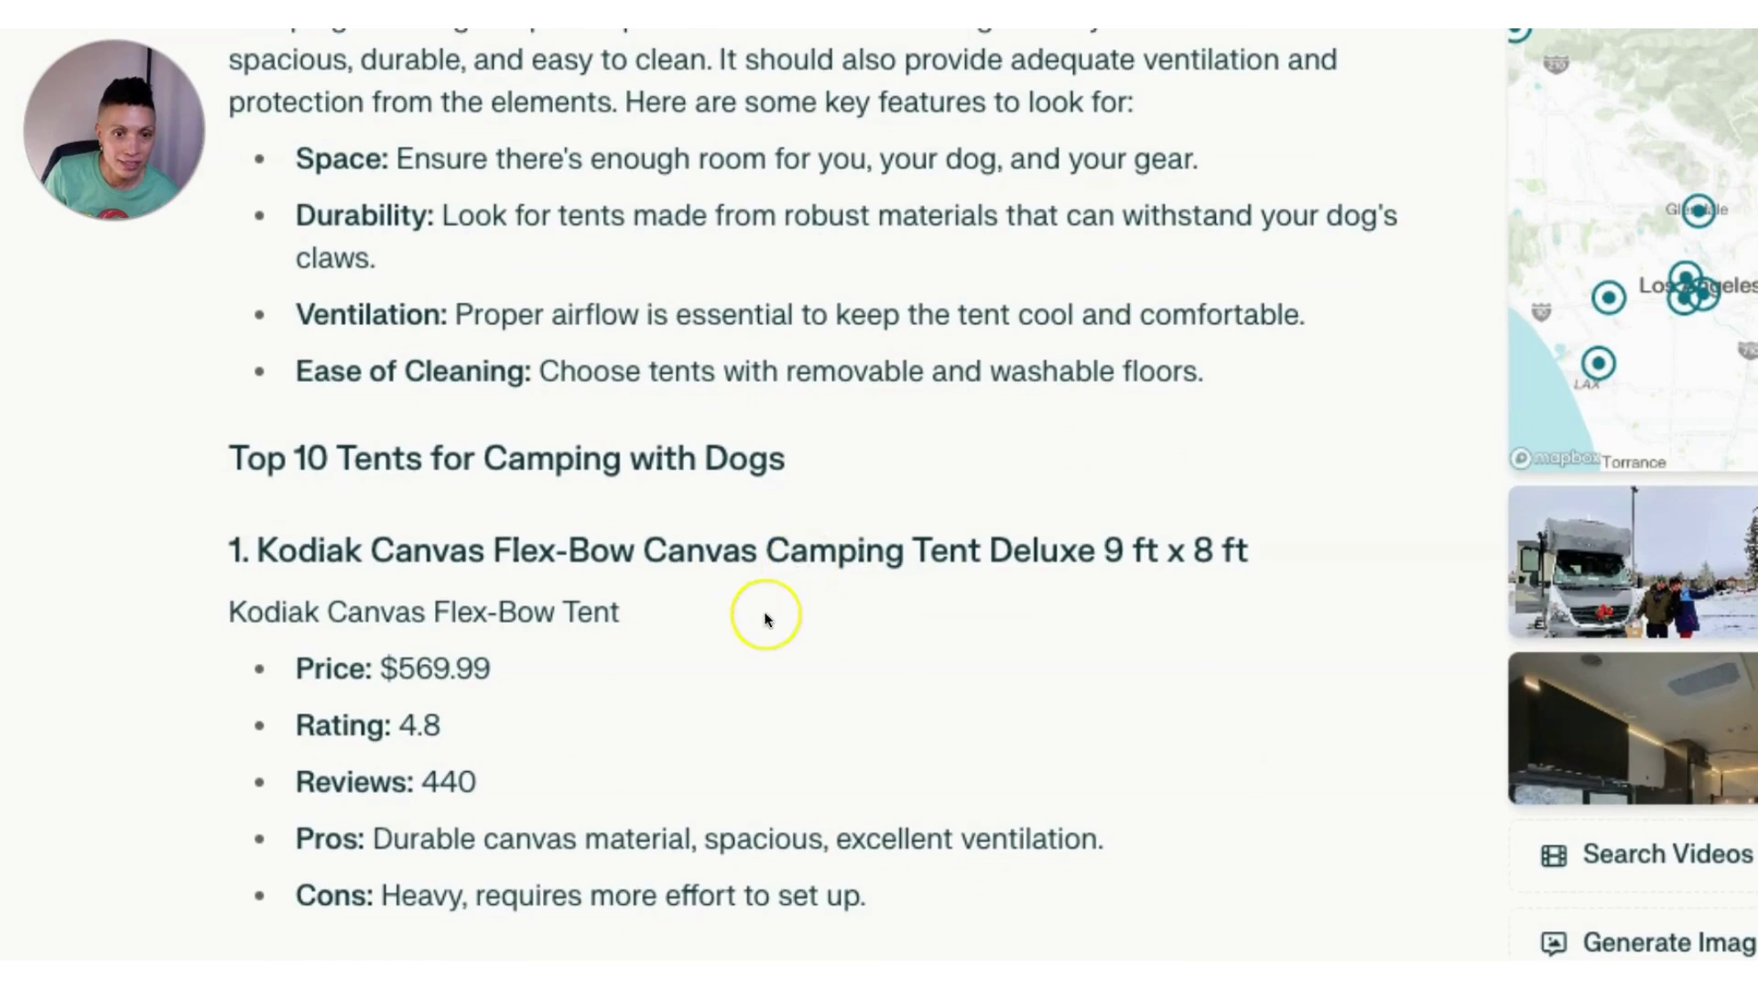
{"action": "scroll", "coordinate": [767, 620], "scroll_direction": "down", "scroll_amount": 15}
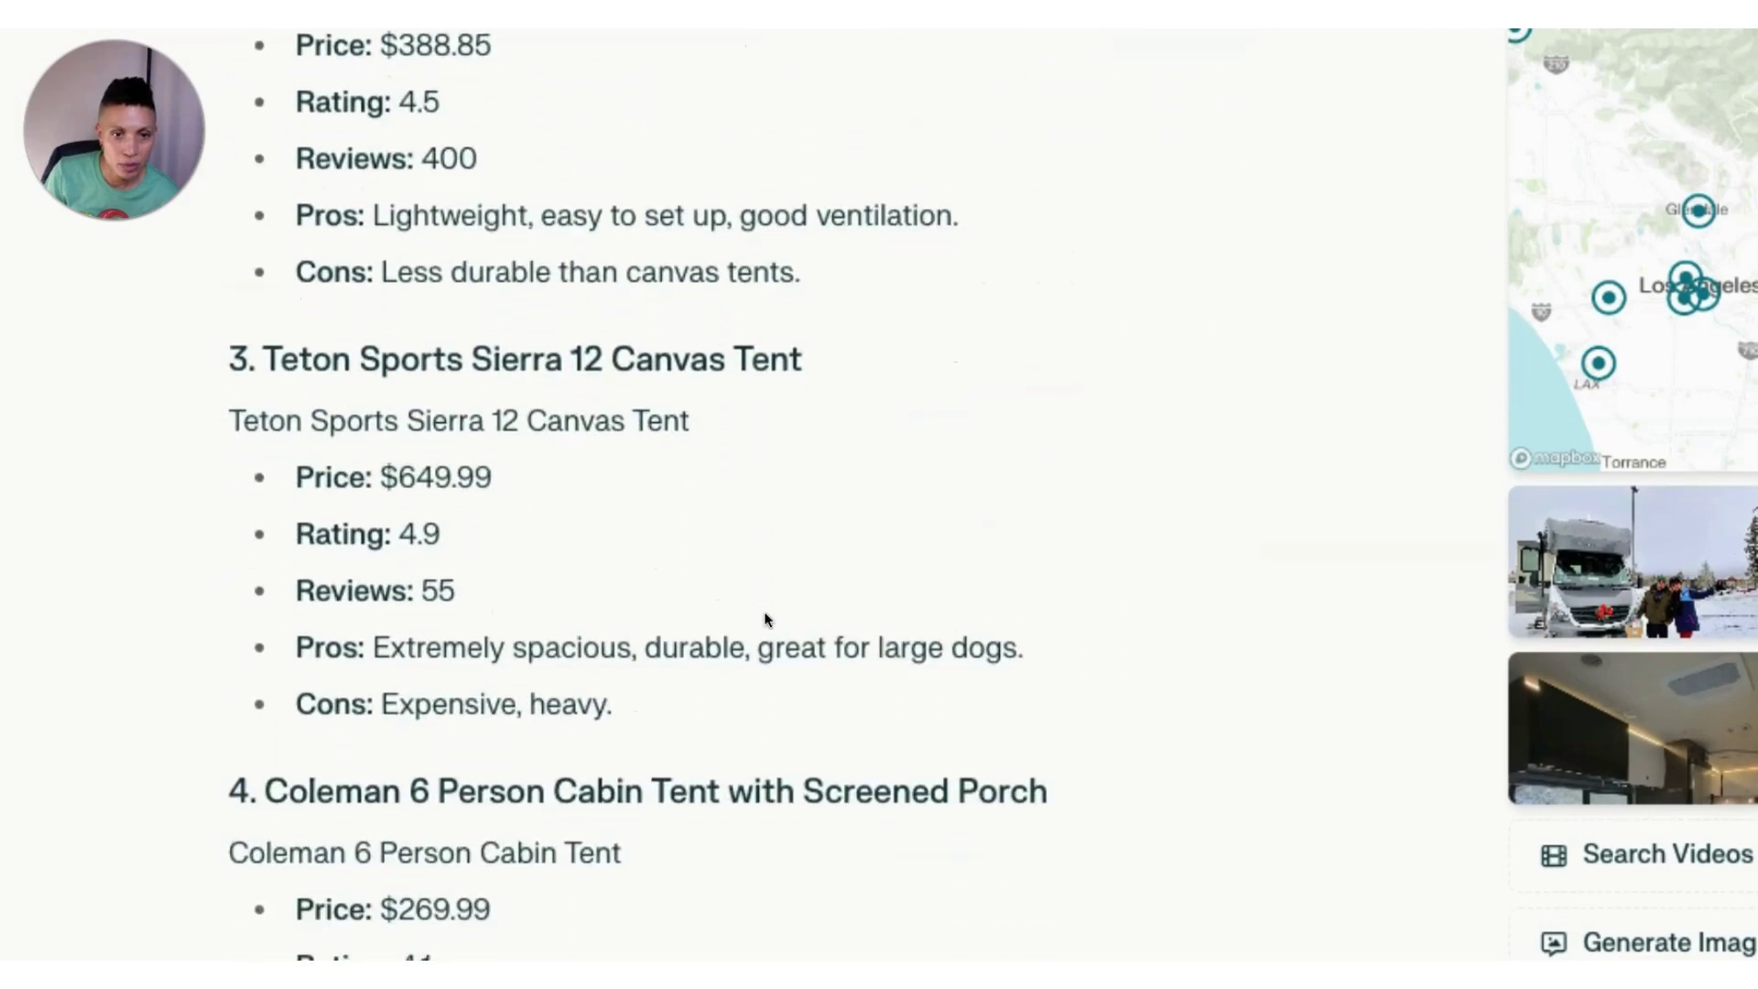
{"action": "scroll", "coordinate": [767, 620], "scroll_direction": "down", "scroll_amount": 15}
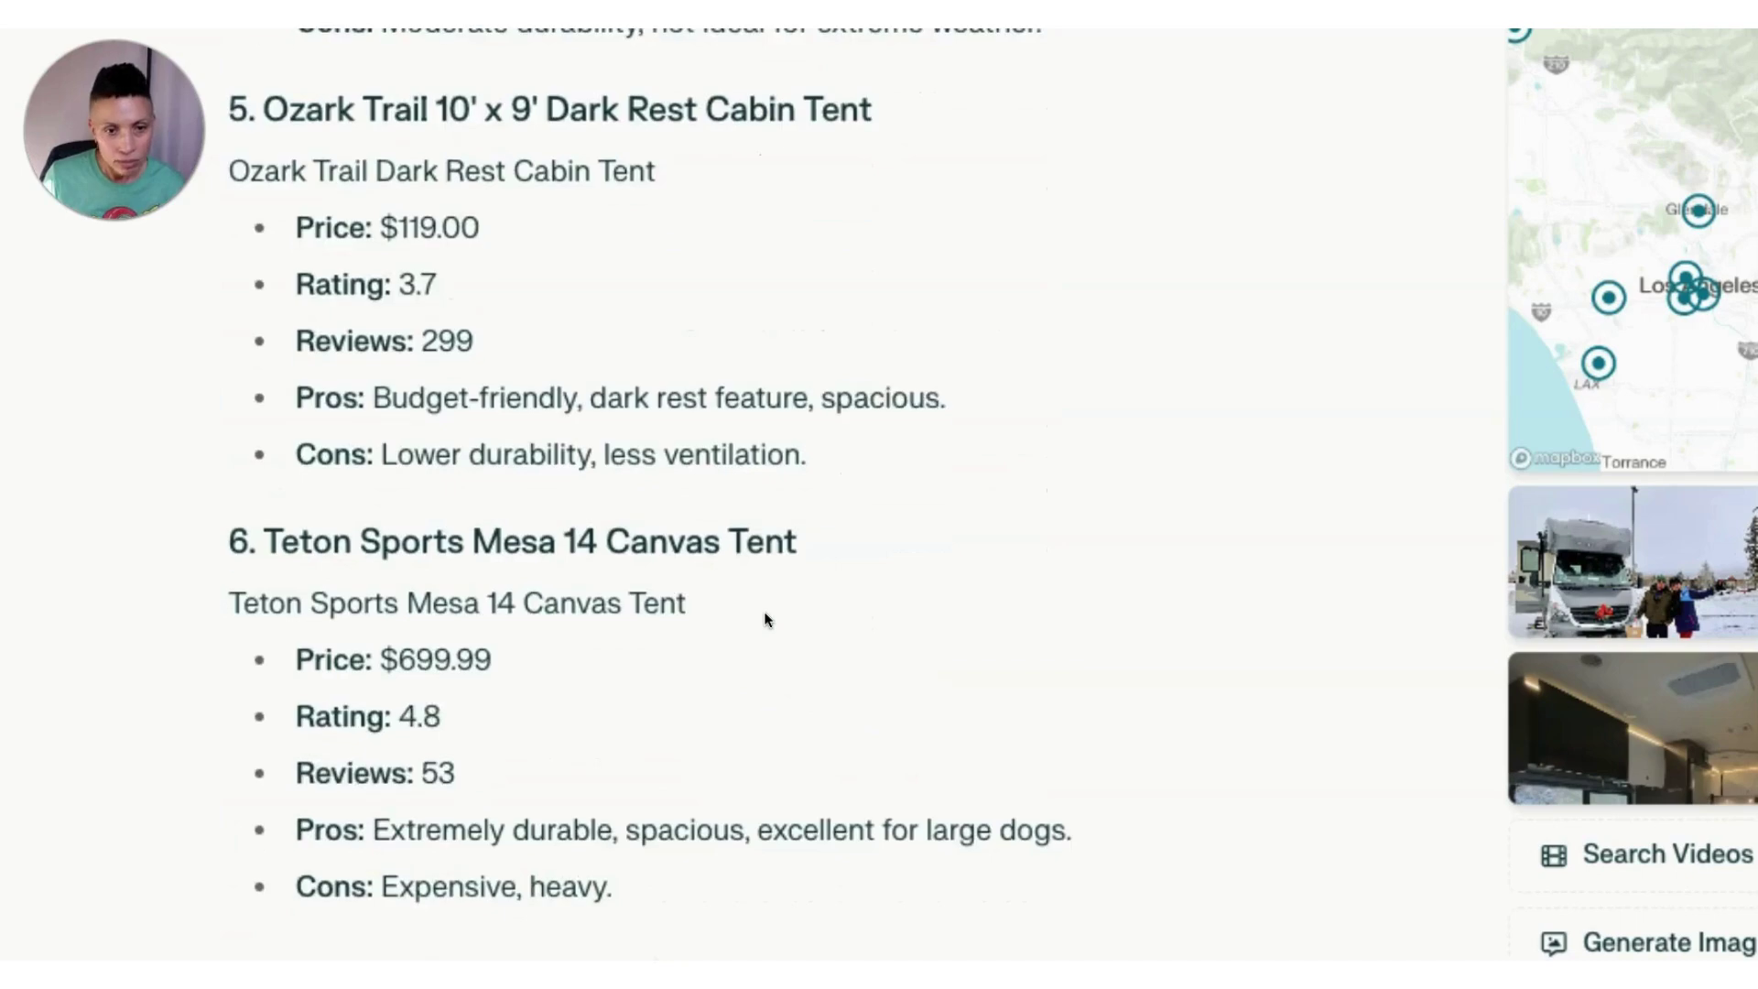
{"action": "scroll", "coordinate": [767, 620], "scroll_direction": "down", "scroll_amount": 20}
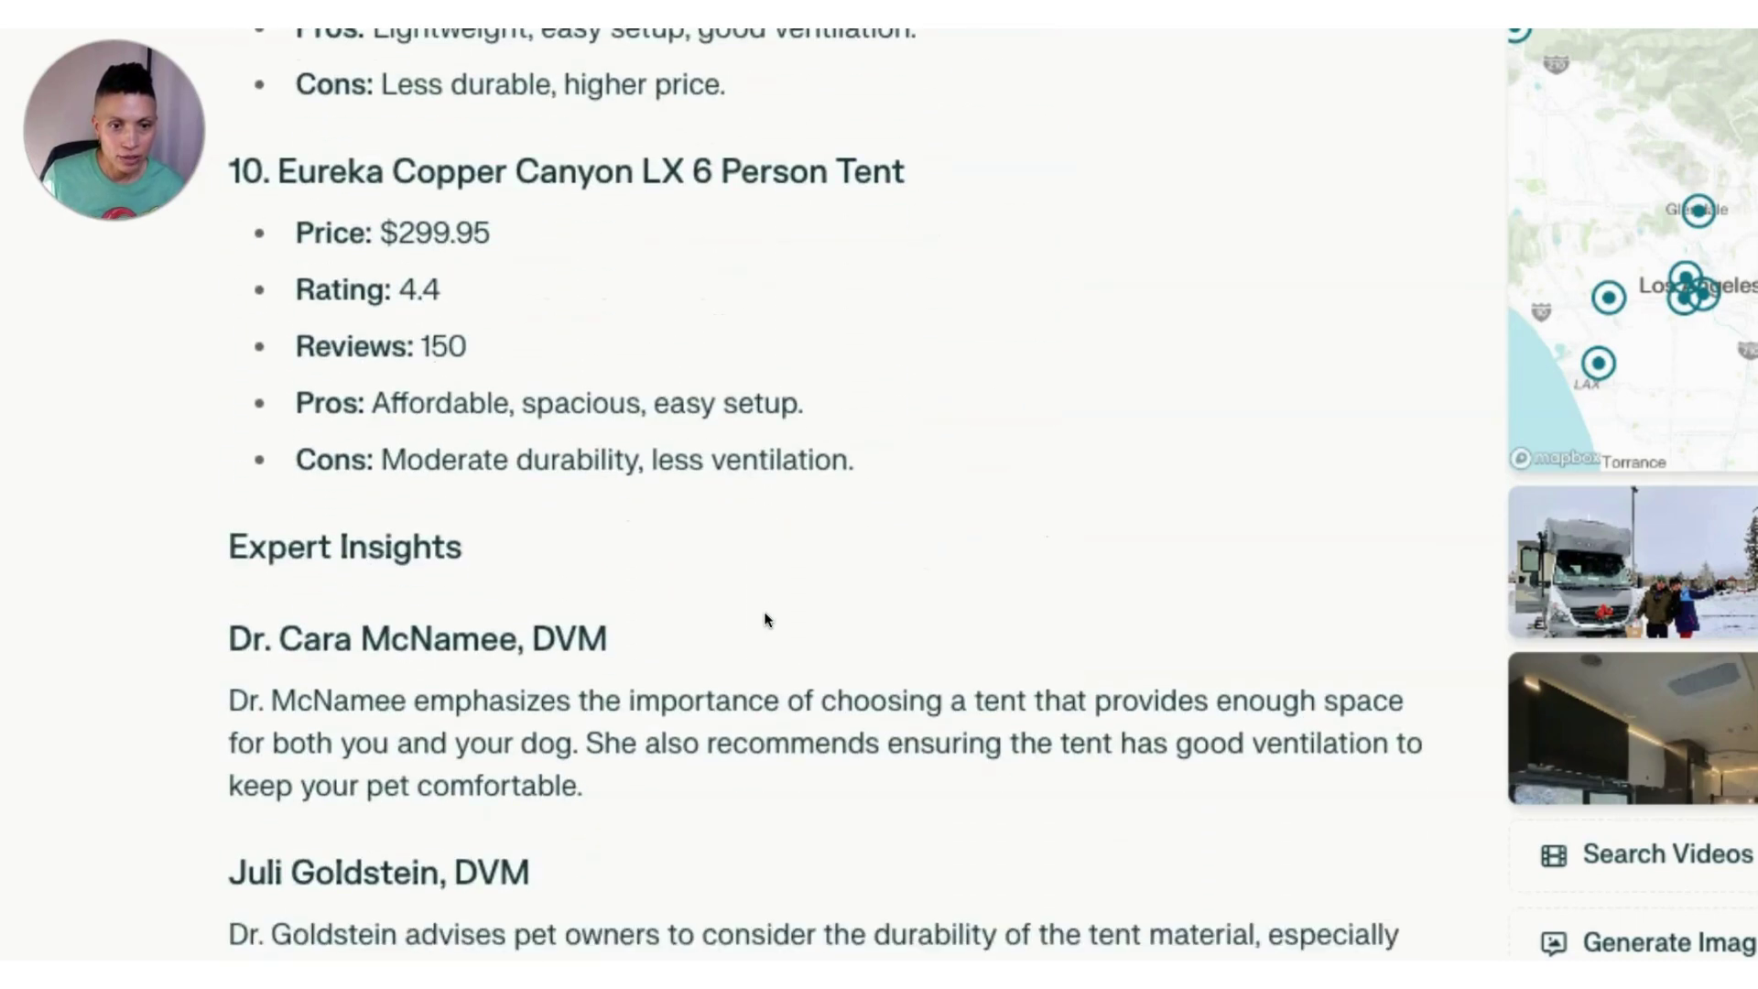
{"action": "scroll", "coordinate": [768, 620], "scroll_direction": "down", "scroll_amount": 3}
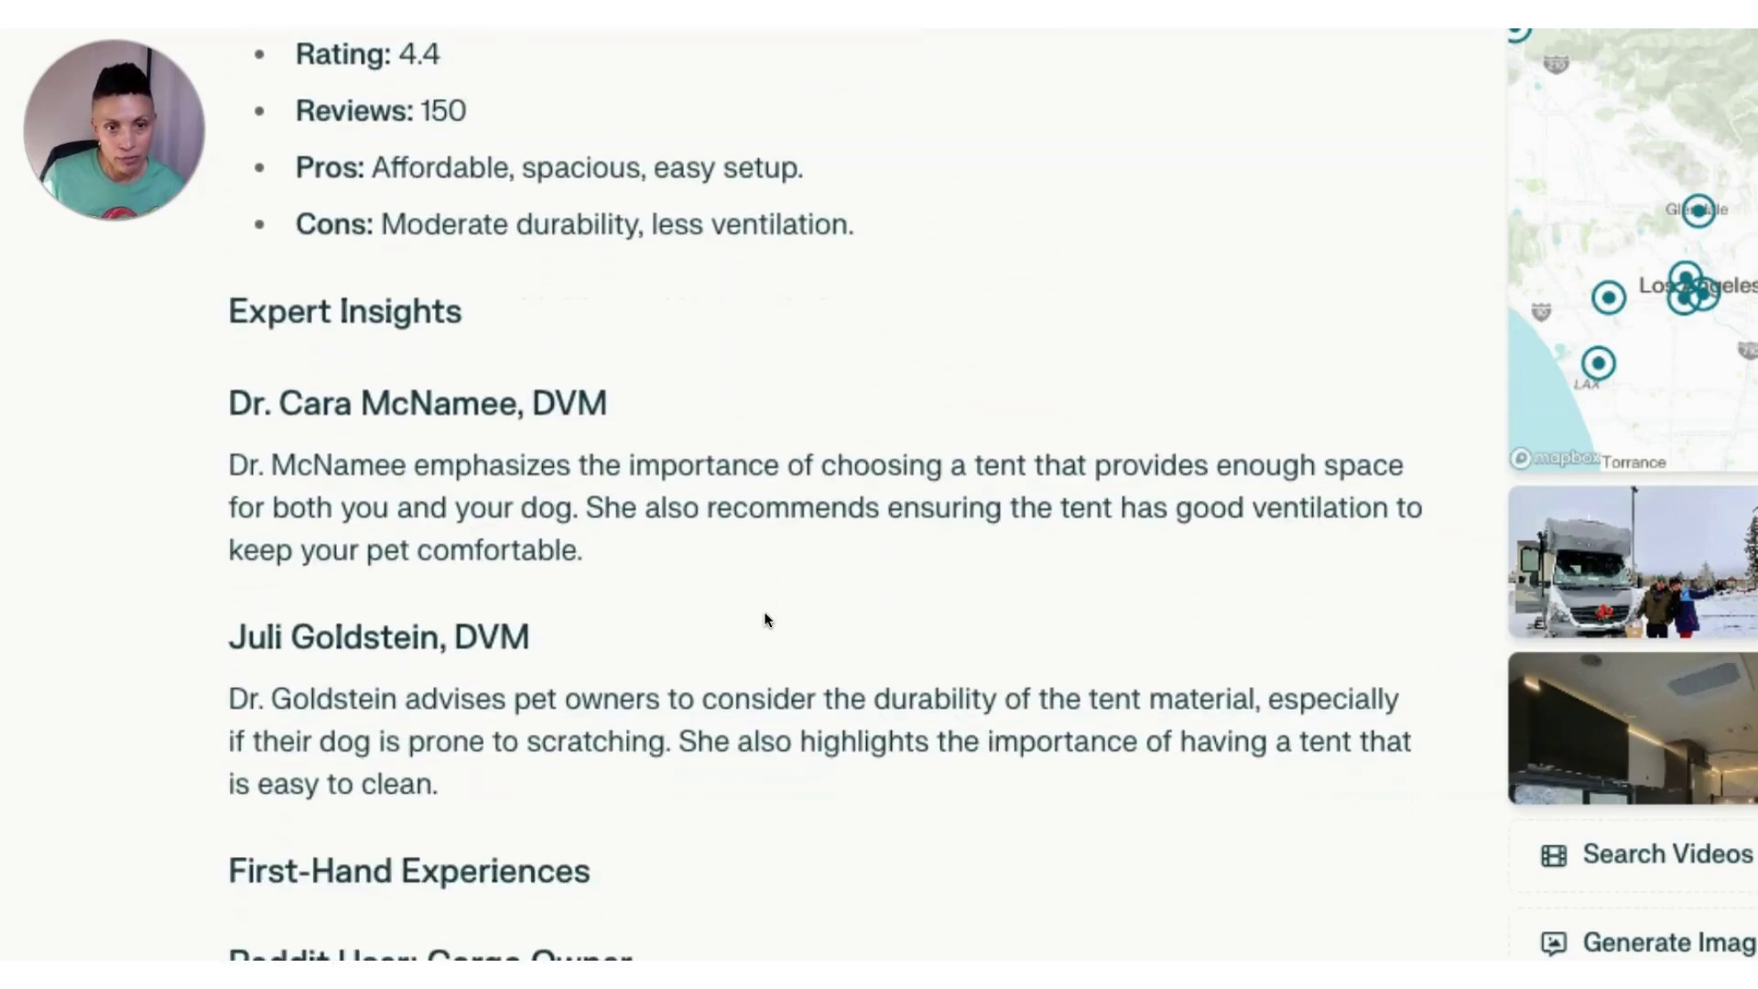
{"action": "scroll", "coordinate": [768, 620], "scroll_direction": "down", "scroll_amount": 10}
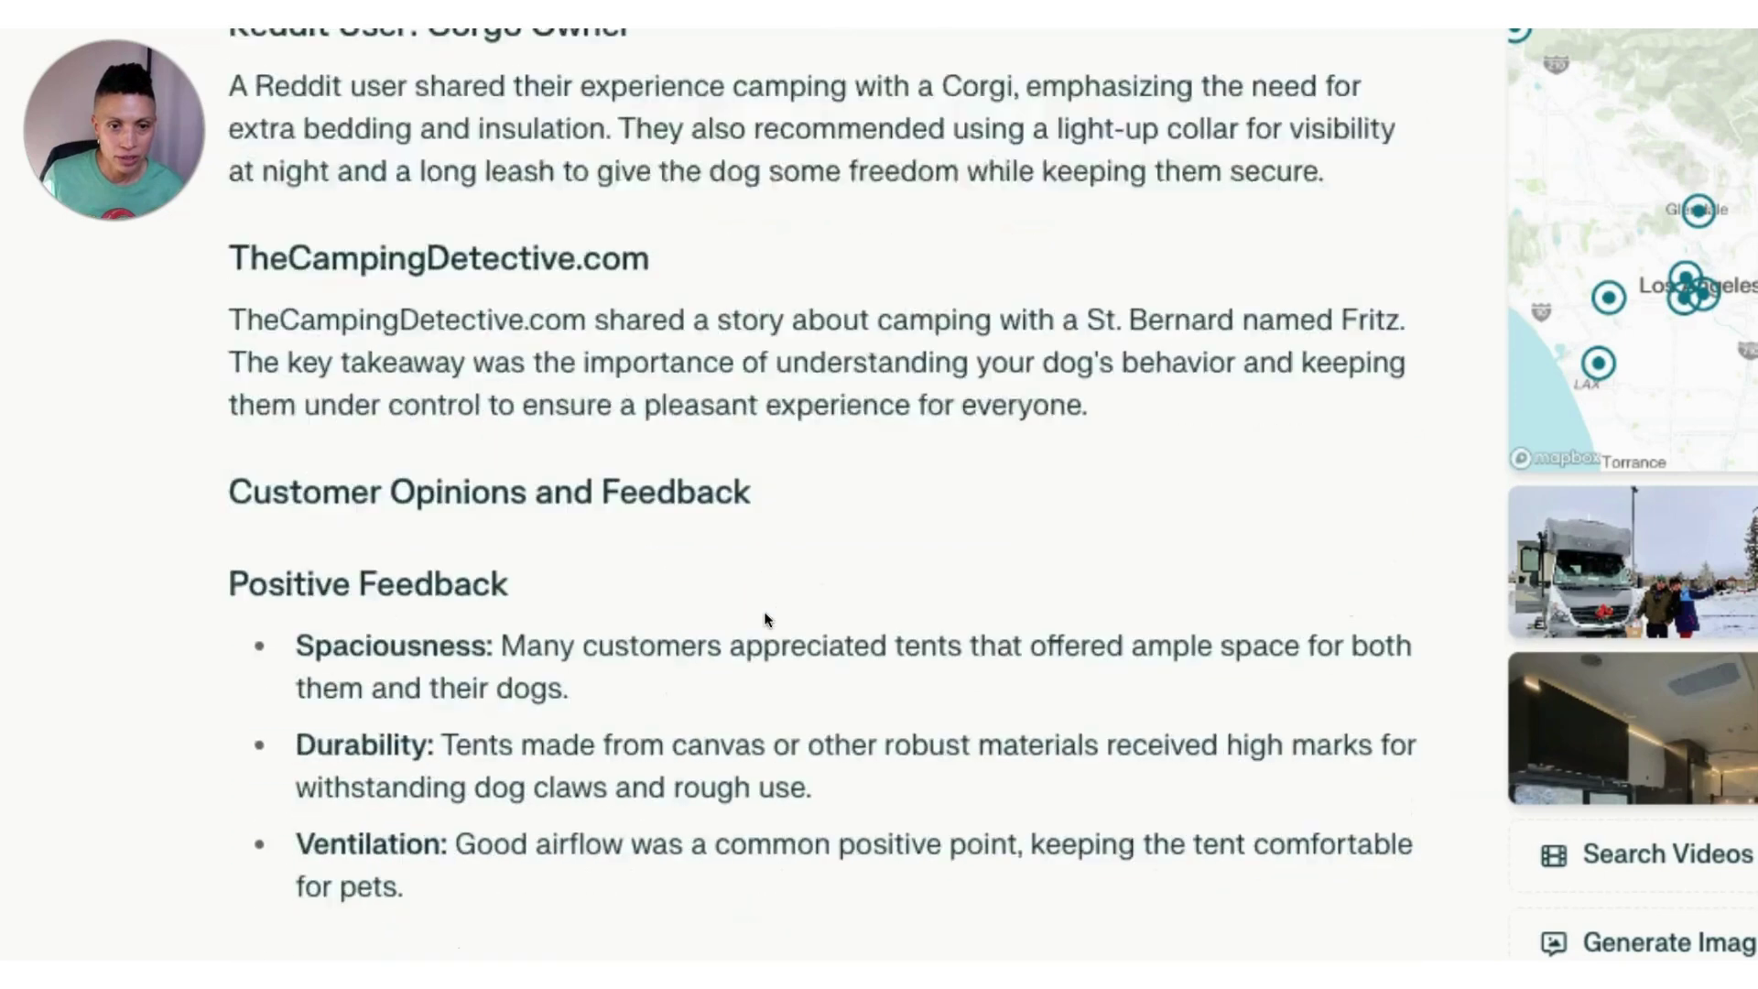
{"action": "scroll", "coordinate": [767, 620], "scroll_direction": "down", "scroll_amount": 8}
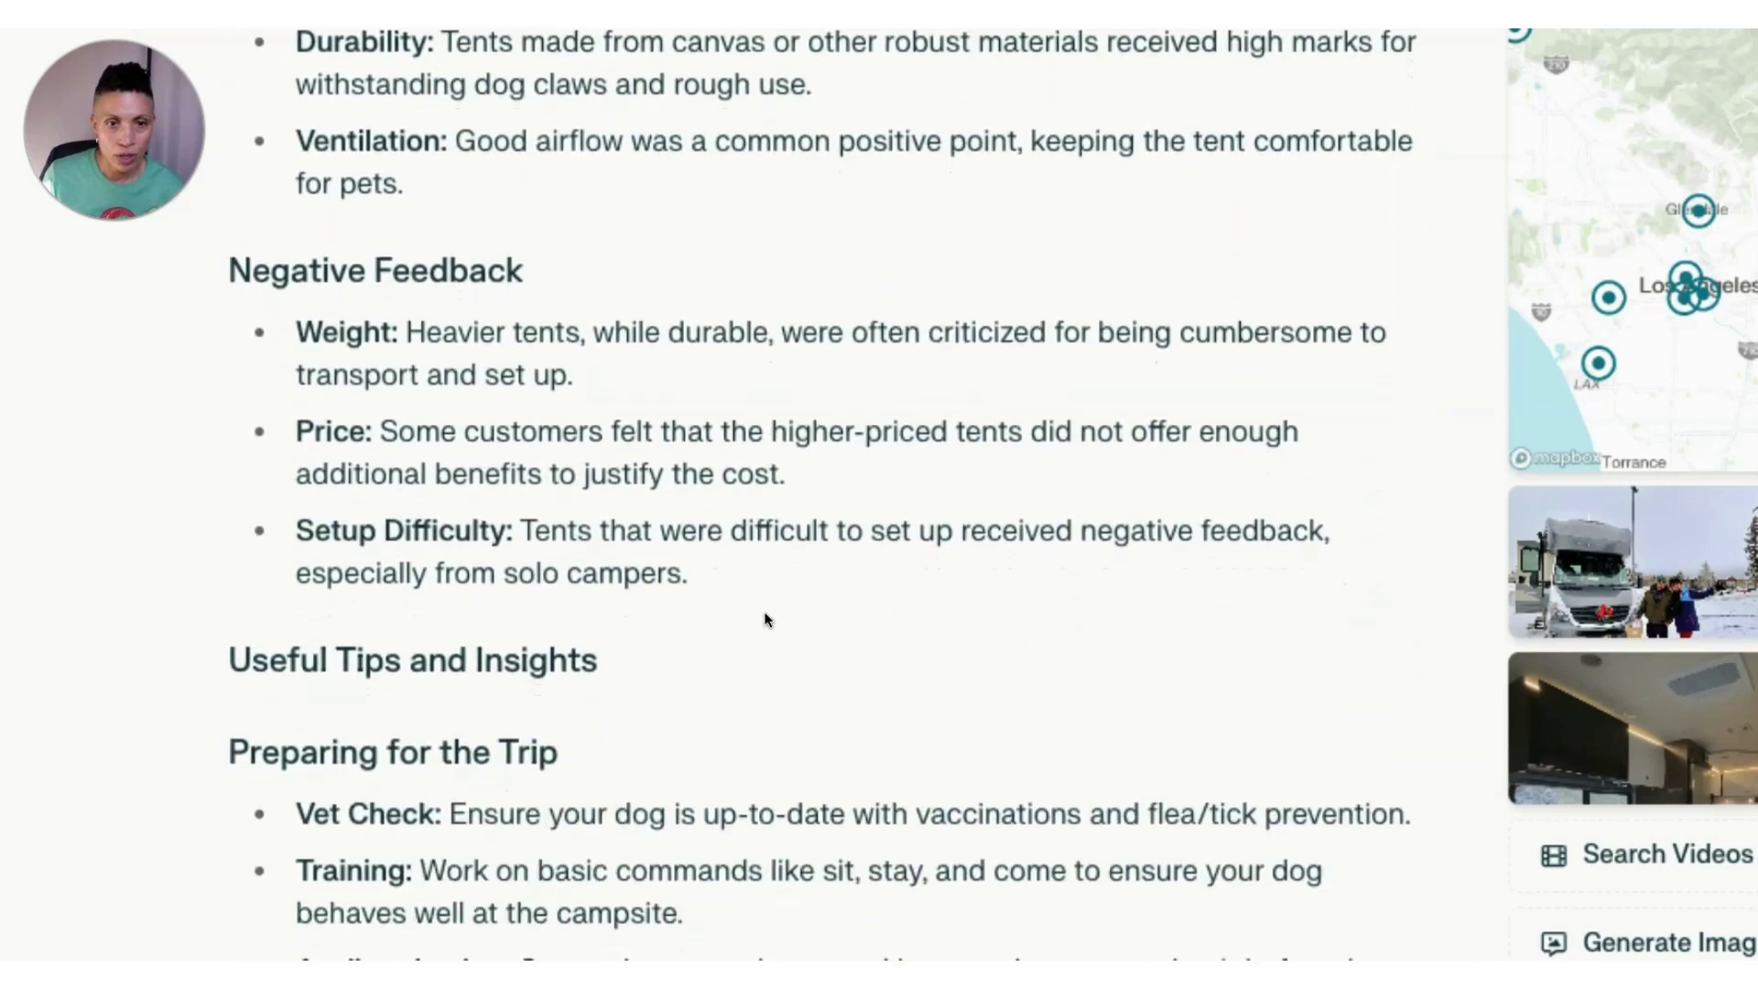
{"action": "scroll", "coordinate": [767, 620], "scroll_direction": "down", "scroll_amount": 1}
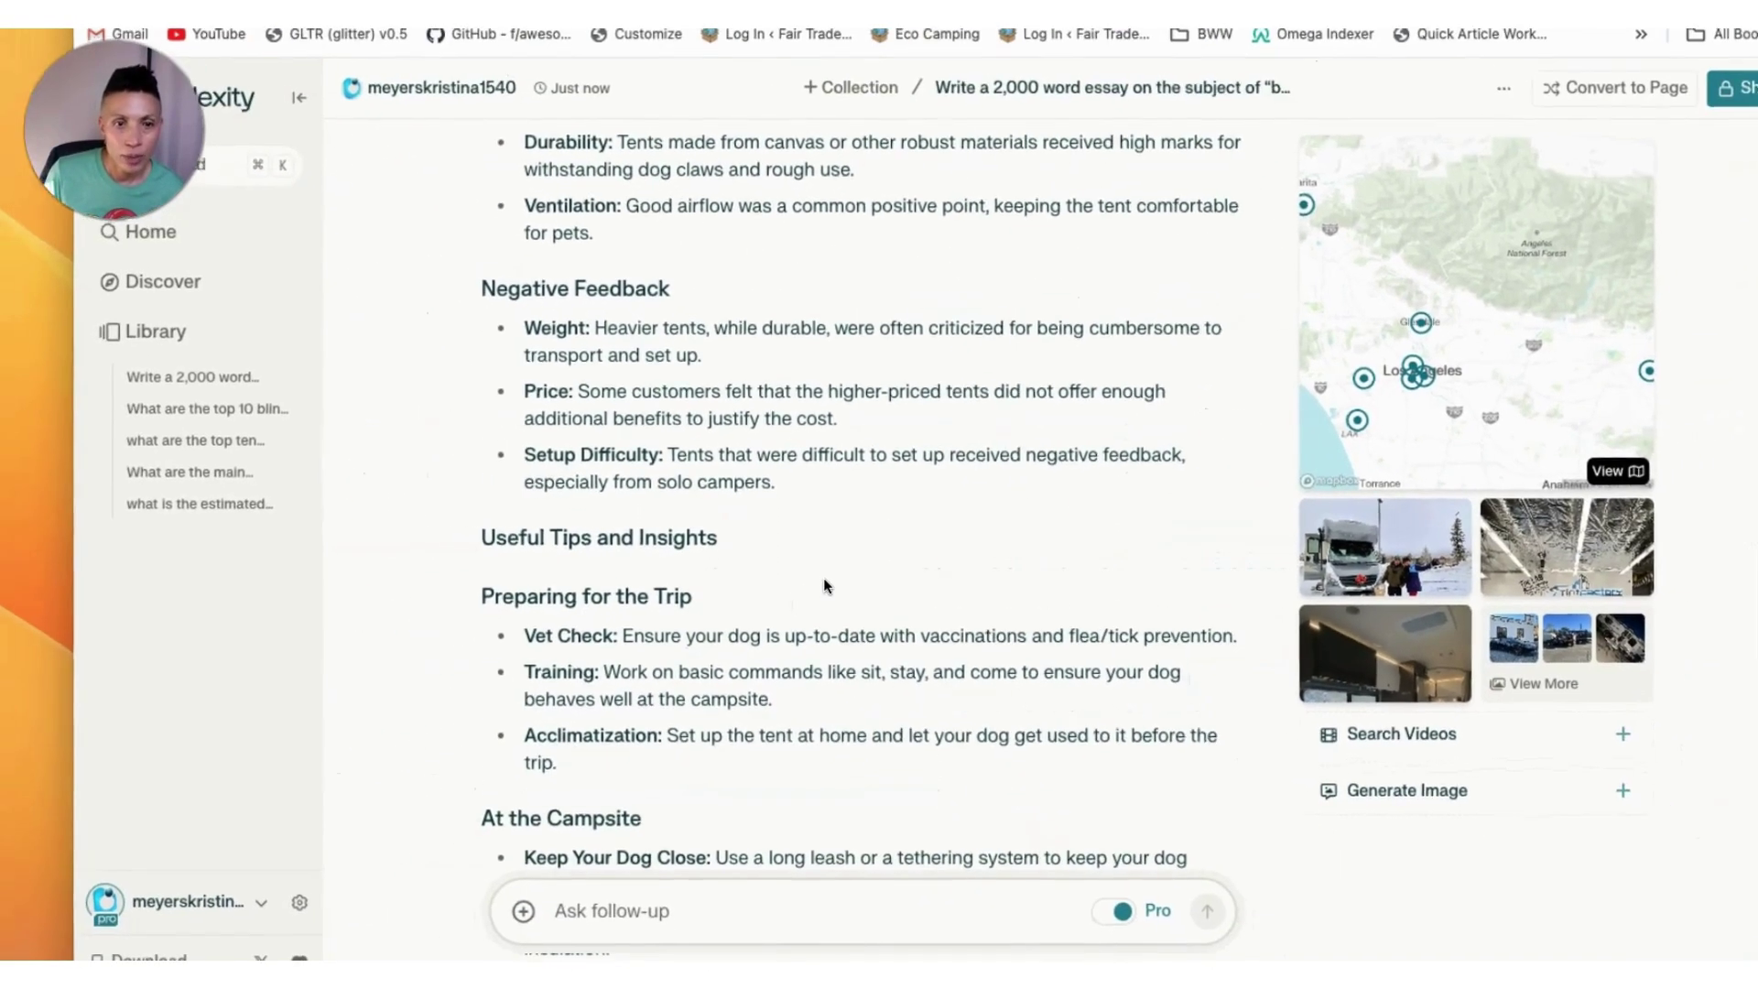